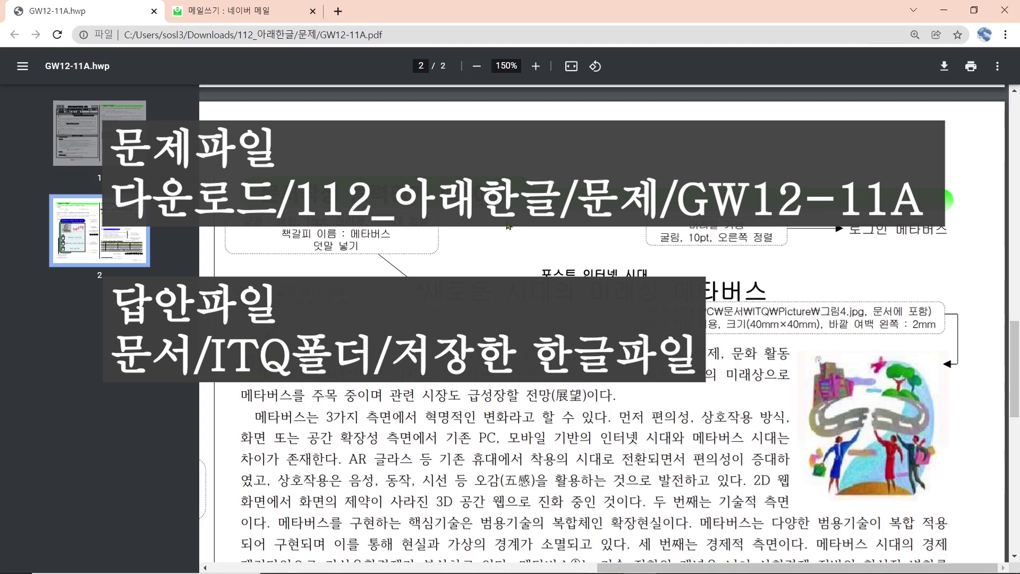
- Look through page 2 of the GW12-11A exam sheet, from the 문서작성 능력평가 heading down to the page number
{"action": "scroll", "coordinate": [870, 426], "scroll_direction": "down", "scroll_amount": 1}
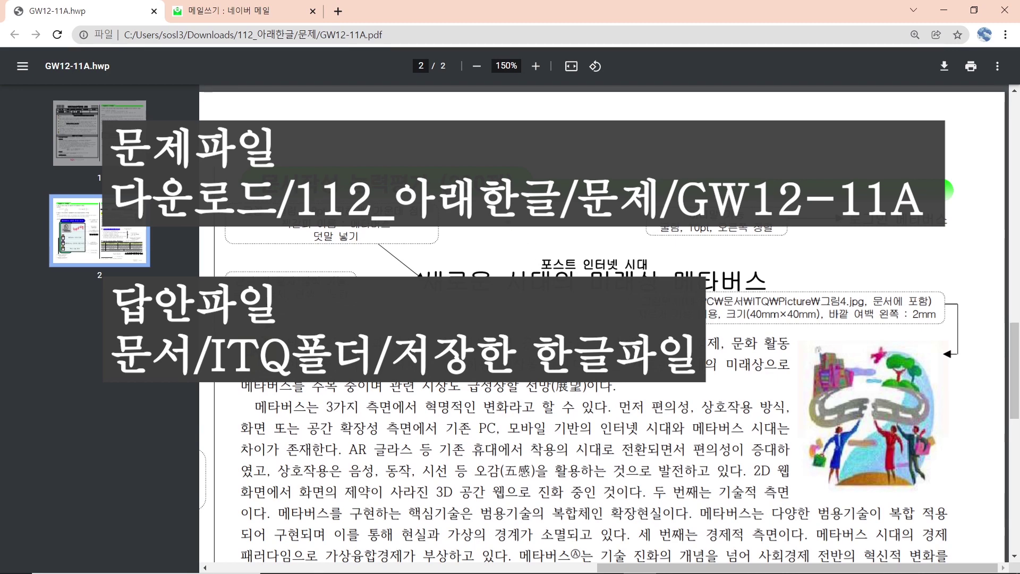
{"action": "scroll", "coordinate": [569, 453], "scroll_direction": "down", "scroll_amount": 2}
{"action": "scroll", "coordinate": [568, 453], "scroll_direction": "down", "scroll_amount": 9}
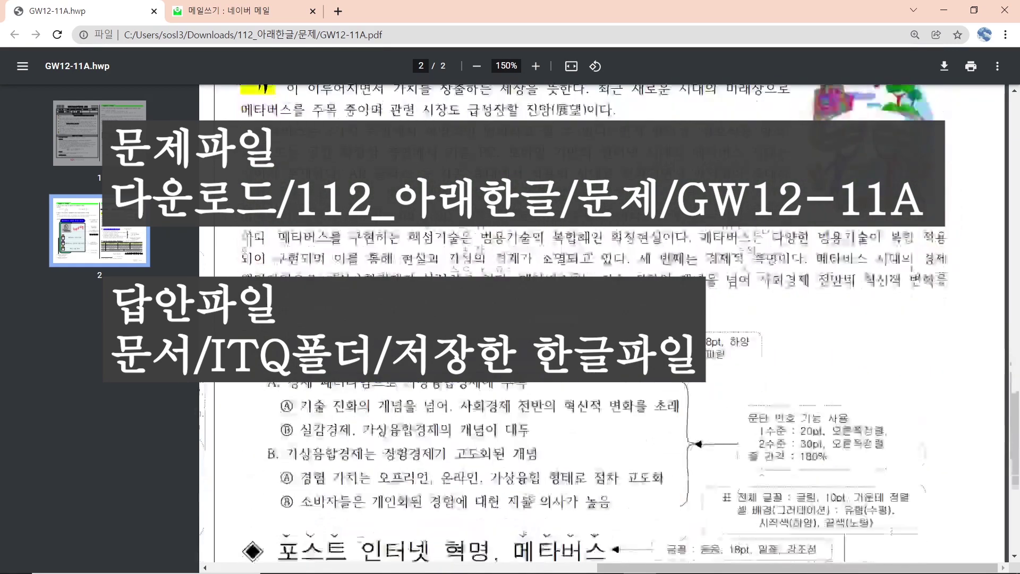
{"action": "scroll", "coordinate": [603, 327], "scroll_direction": "up", "scroll_amount": 10}
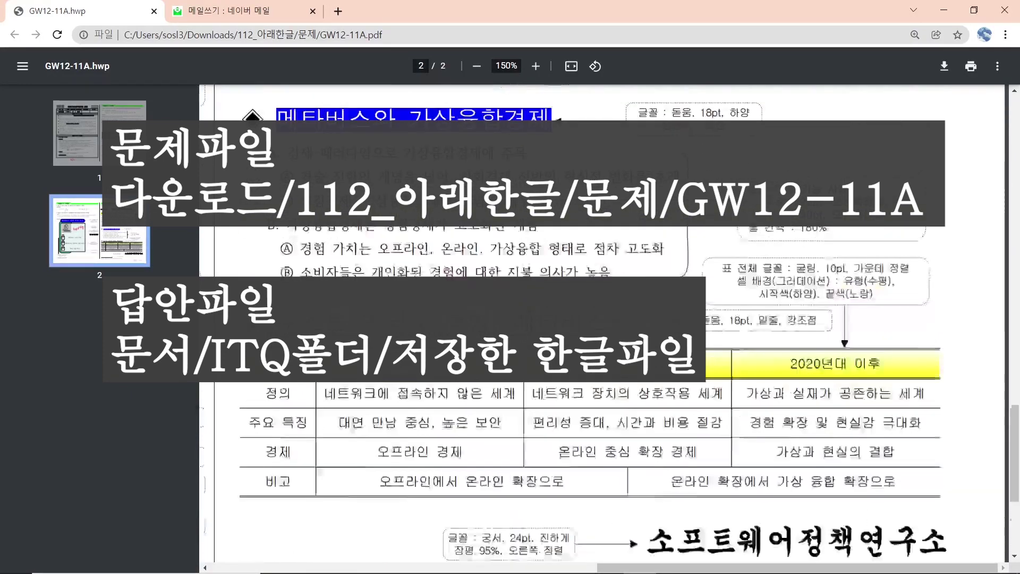
{"action": "scroll", "coordinate": [603, 327], "scroll_direction": "down", "scroll_amount": 2}
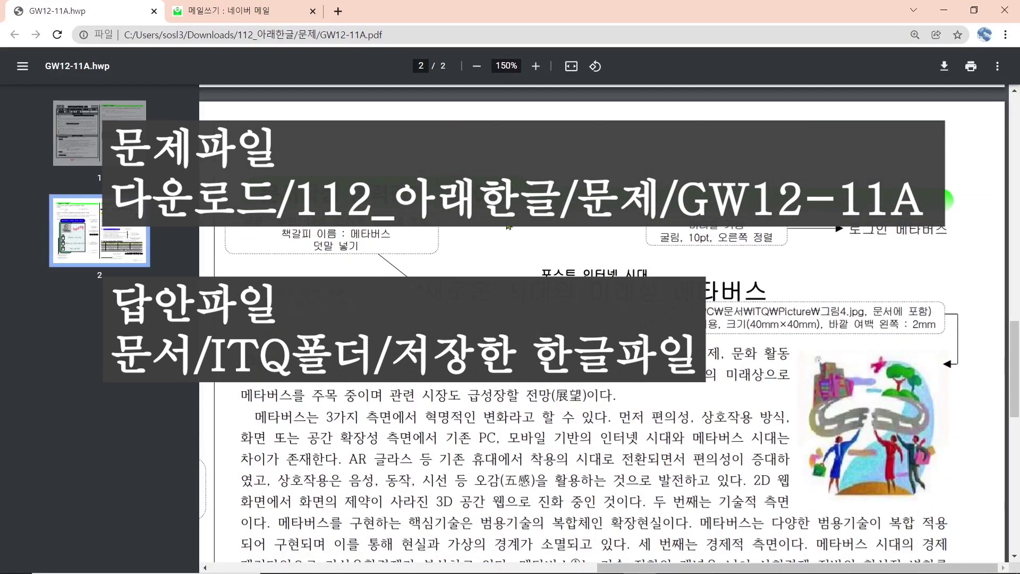
{"action": "scroll", "coordinate": [870, 425], "scroll_direction": "down", "scroll_amount": 1}
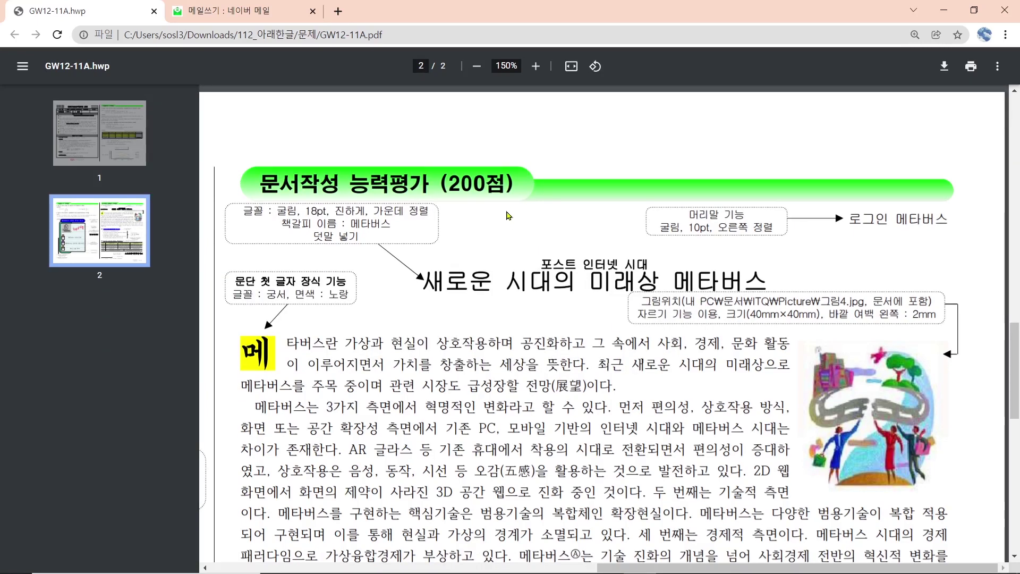
{"action": "scroll", "coordinate": [526, 312], "scroll_direction": "down", "scroll_amount": 3}
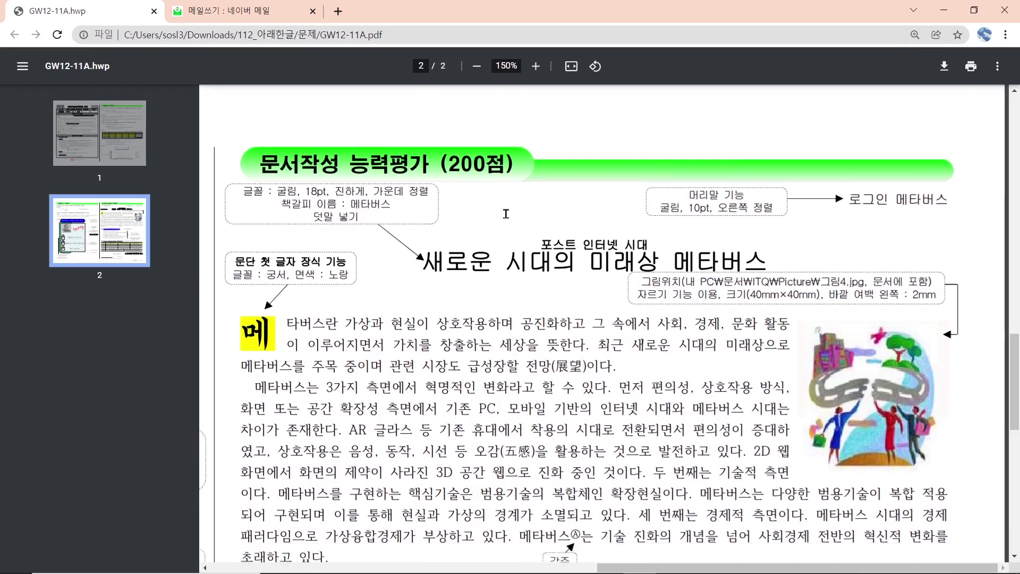
{"action": "scroll", "coordinate": [526, 312], "scroll_direction": "down", "scroll_amount": 12}
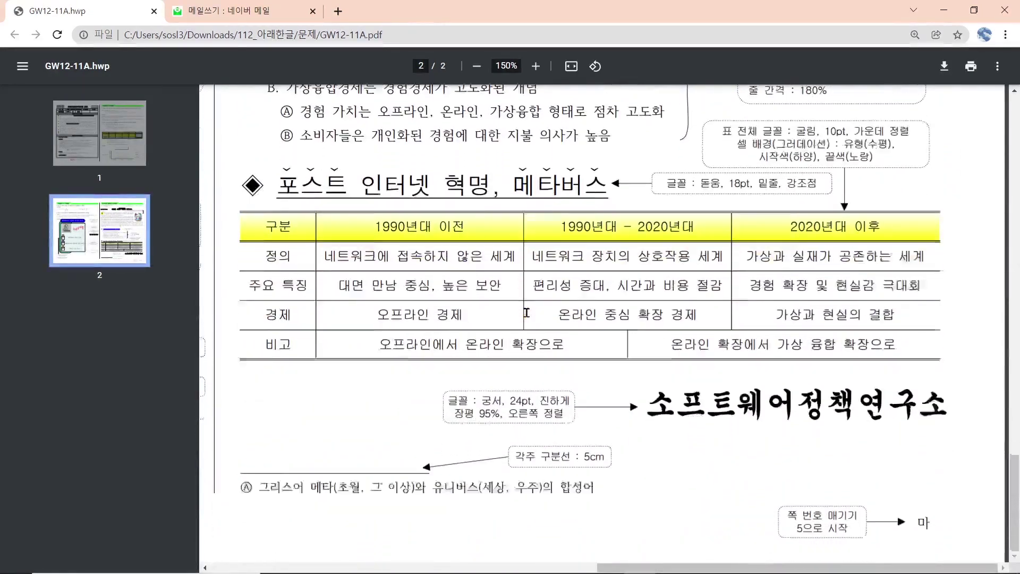
{"action": "scroll", "coordinate": [526, 312], "scroll_direction": "up", "scroll_amount": 15}
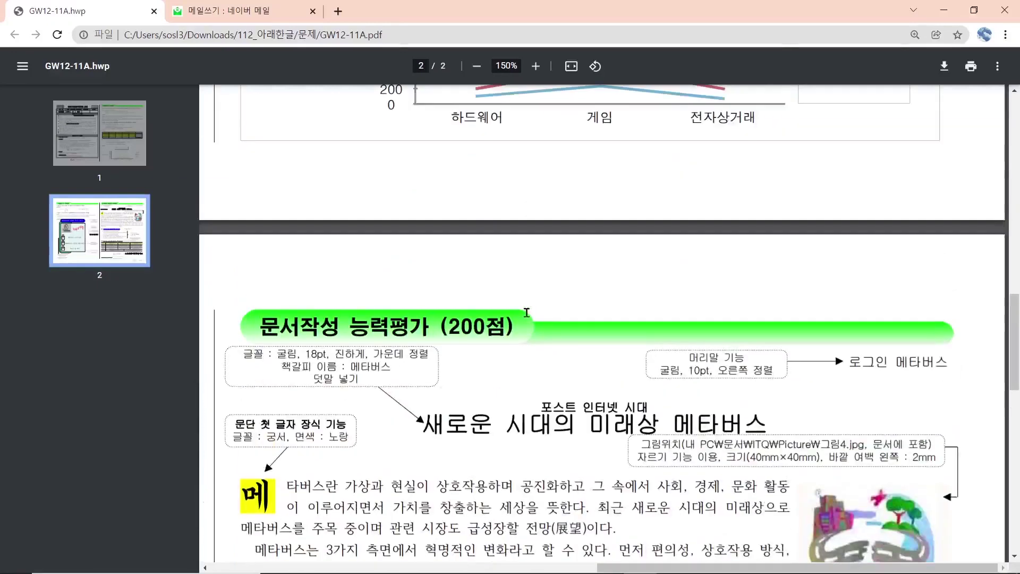
{"action": "scroll", "coordinate": [527, 312], "scroll_direction": "down", "scroll_amount": 2}
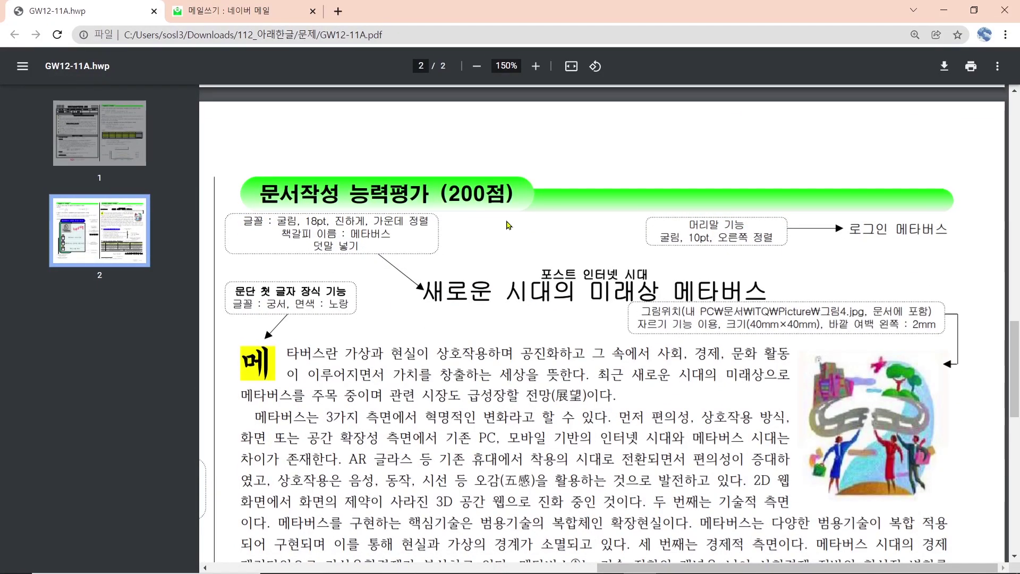
- Examine the 200-point mark and the formatting instructions for the title, header, picture and paragraph drop cap on page 2
{"action": "left_click_drag", "start_coordinate": [435, 169], "coordinate": [532, 218]}
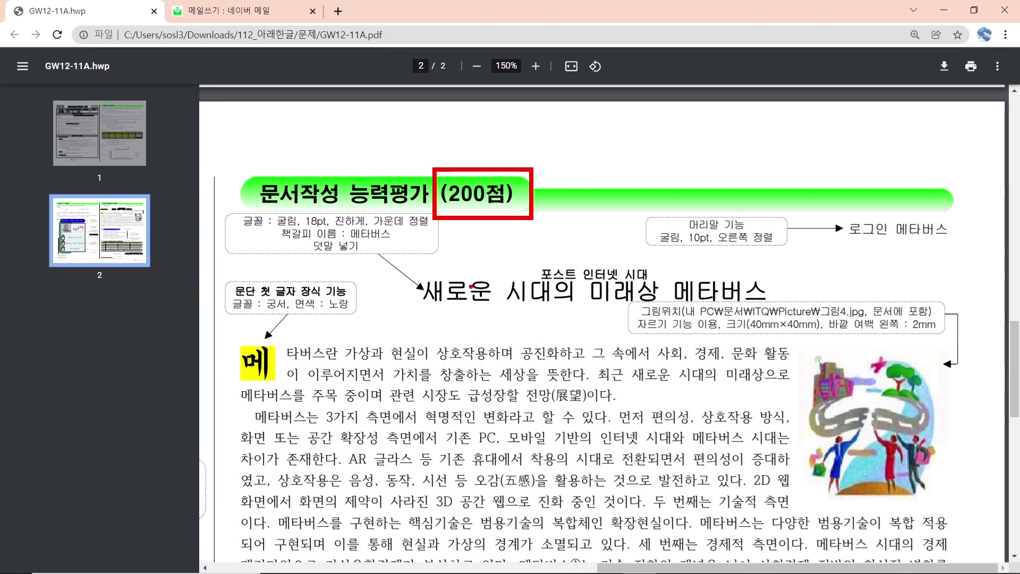
{"action": "key", "text": "Escape"}
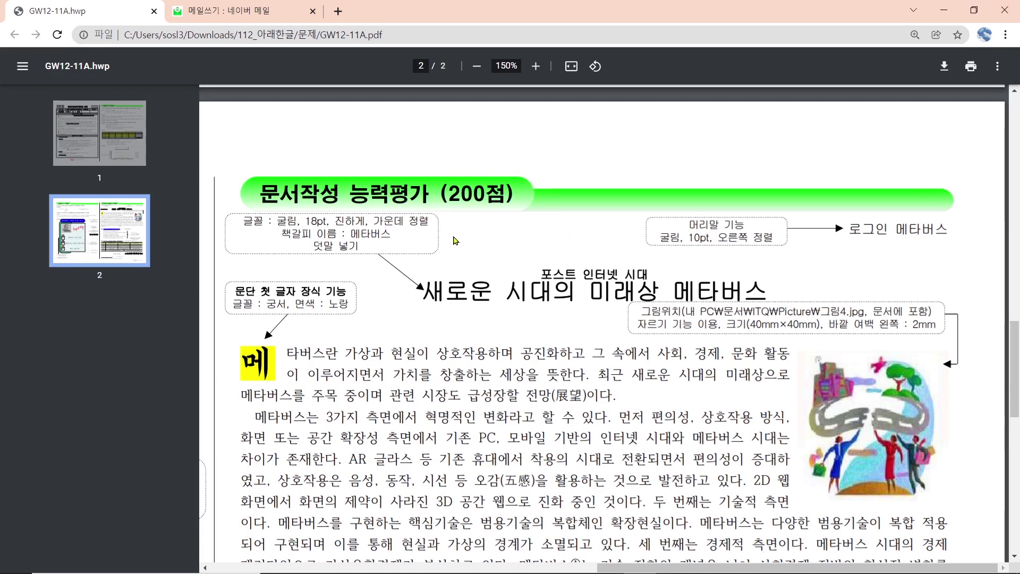
{"action": "key", "text": "ctrl+2"}
{"action": "left_click_drag", "start_coordinate": [226, 213], "coordinate": [440, 259]}
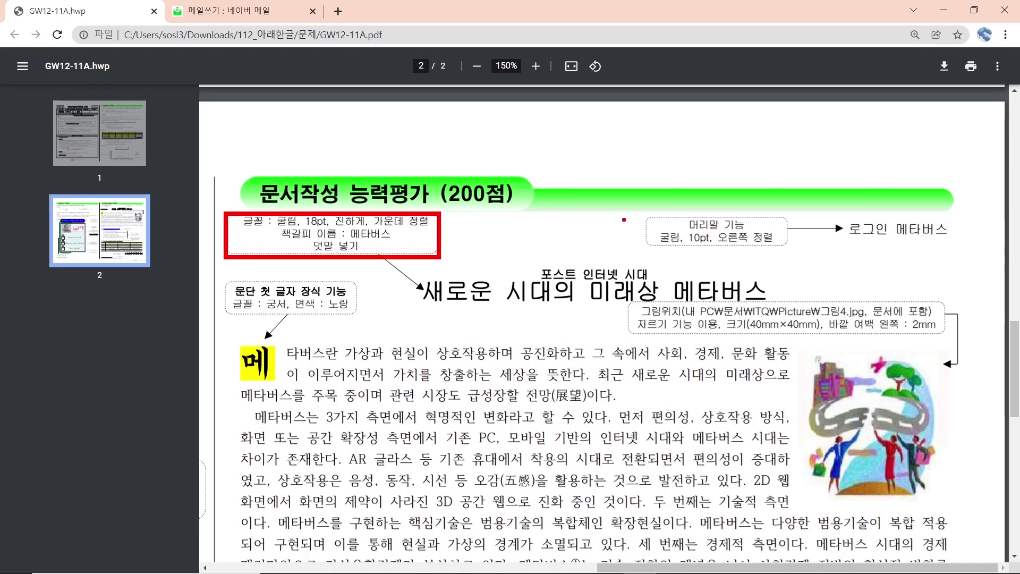
{"action": "left_click_drag", "start_coordinate": [639, 212], "coordinate": [796, 251]}
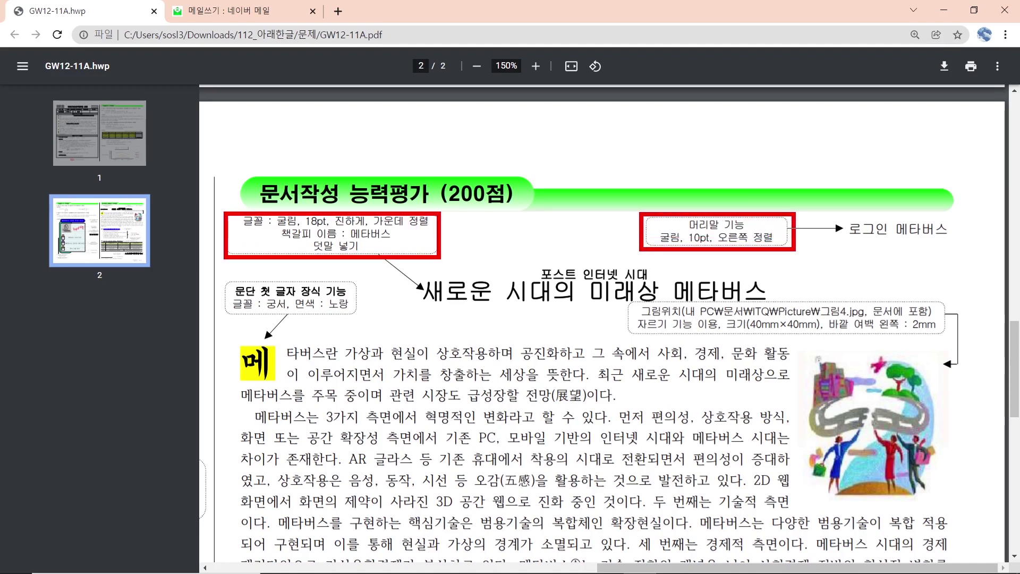
{"action": "mouse_move", "coordinate": [629, 301]}
{"action": "left_mouse_down"}
{"action": "mouse_move", "coordinate": [718, 325]}
{"action": "mouse_move", "coordinate": [949, 334]}
{"action": "left_mouse_up"}
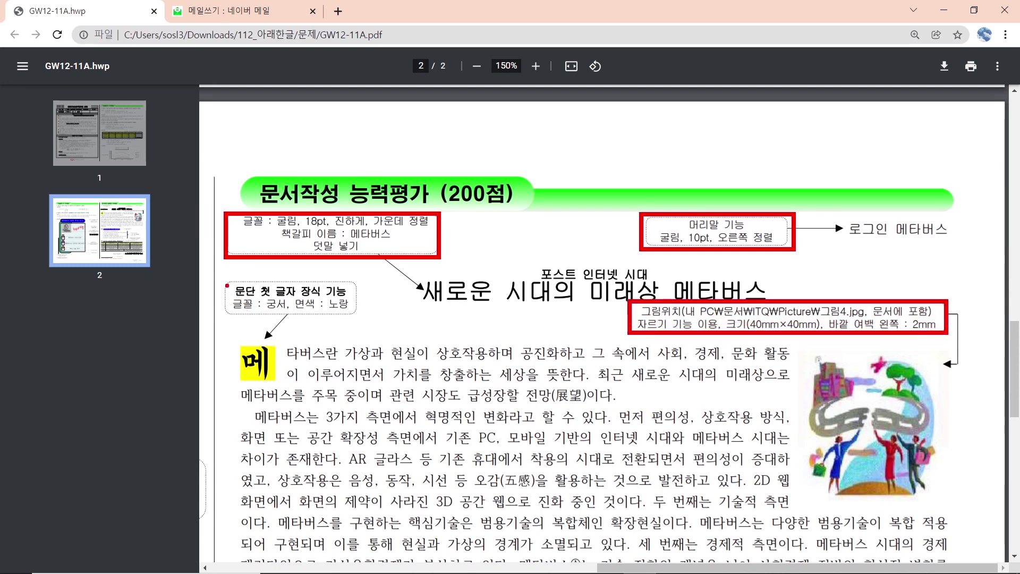
{"action": "mouse_move", "coordinate": [220, 277]}
{"action": "left_mouse_down"}
{"action": "mouse_move", "coordinate": [265, 300]}
{"action": "mouse_move", "coordinate": [358, 317]}
{"action": "left_mouse_up"}
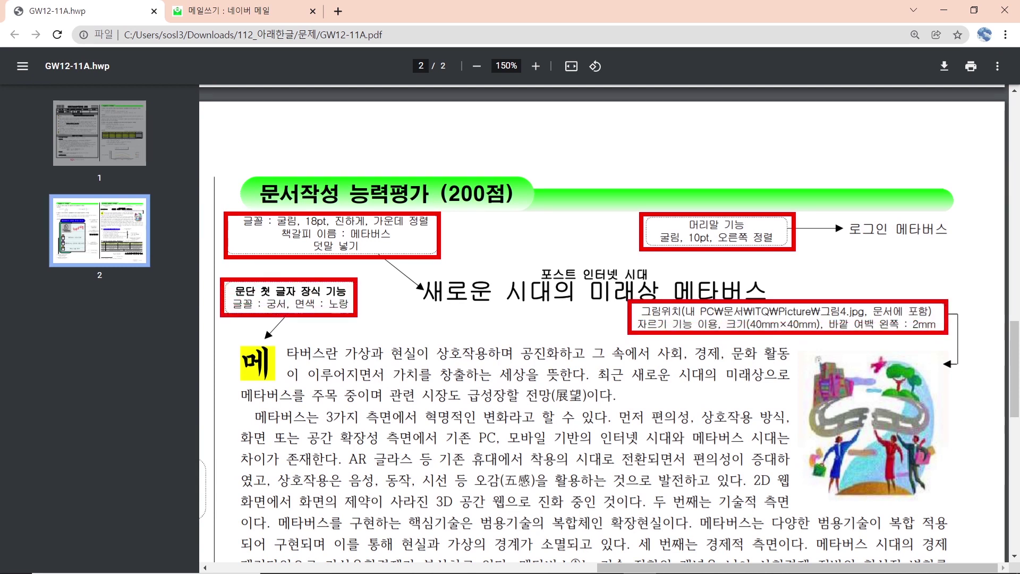
{"action": "key", "text": "Escape"}
- Examine the formatting instructions for the footnote, the 메타버스와 가상융합경제 subheading, the paragraph numbering and the table
{"action": "scroll", "coordinate": [596, 307], "scroll_direction": "down", "scroll_amount": 2}
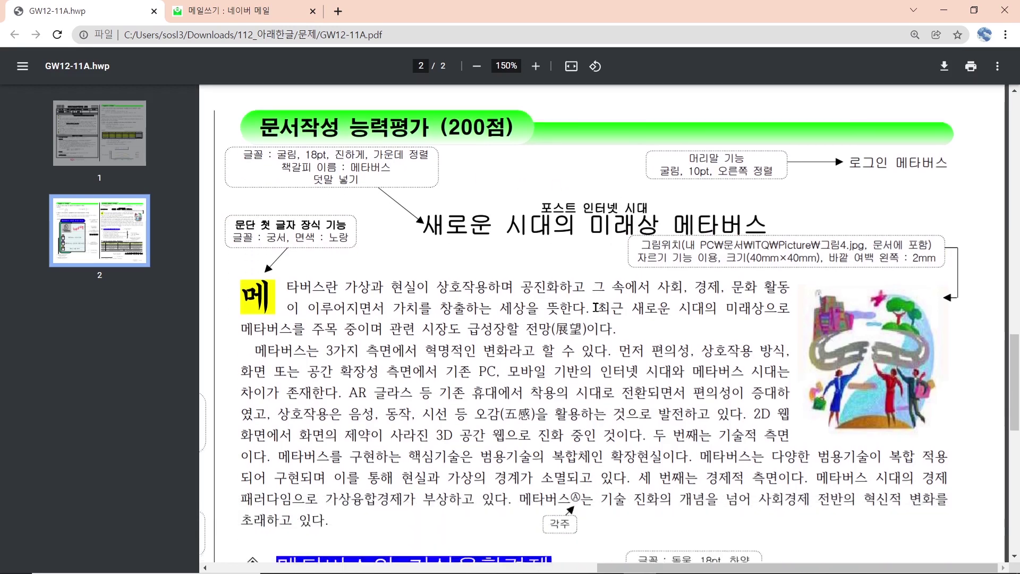
{"action": "scroll", "coordinate": [596, 308], "scroll_direction": "down", "scroll_amount": 5}
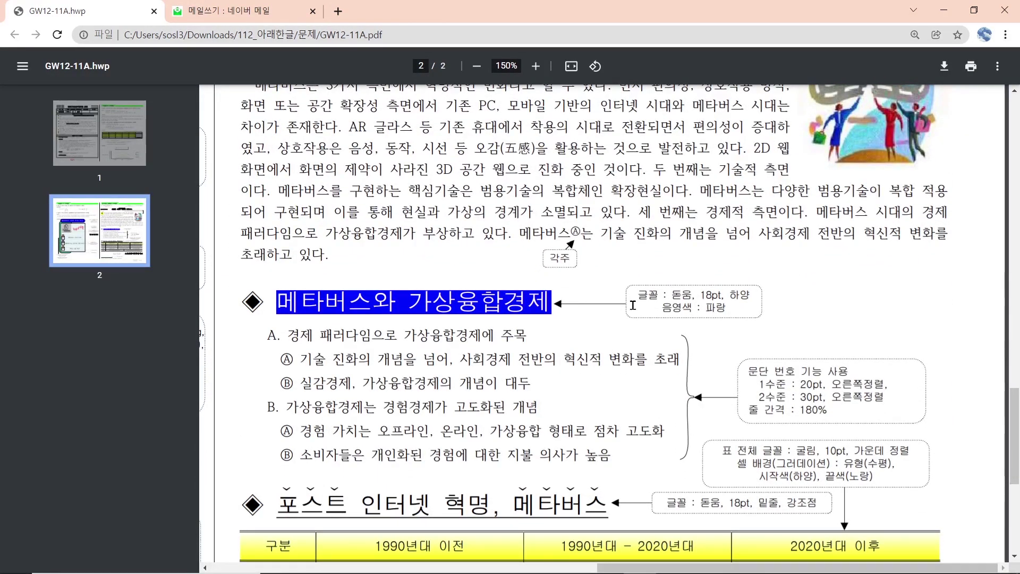
{"action": "mouse_move", "coordinate": [616, 275]}
{"action": "left_mouse_down"}
{"action": "mouse_move", "coordinate": [755, 332]}
{"action": "mouse_move", "coordinate": [779, 329]}
{"action": "left_mouse_up"}
{"action": "left_click_drag", "start_coordinate": [537, 245], "coordinate": [591, 275]}
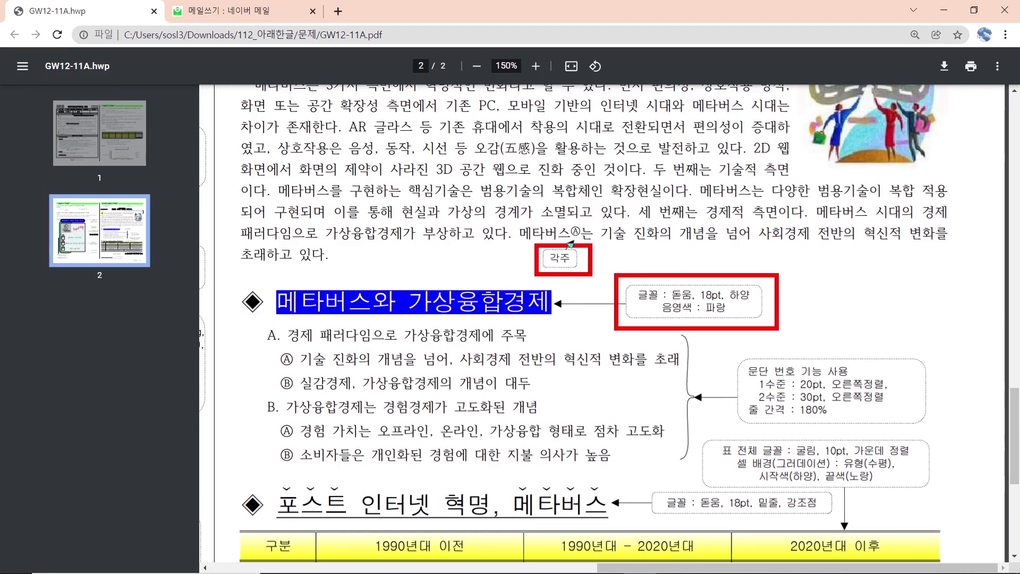
{"action": "mouse_move", "coordinate": [737, 362]}
{"action": "left_mouse_down"}
{"action": "mouse_move", "coordinate": [872, 425]}
{"action": "mouse_move", "coordinate": [932, 428]}
{"action": "left_mouse_up"}
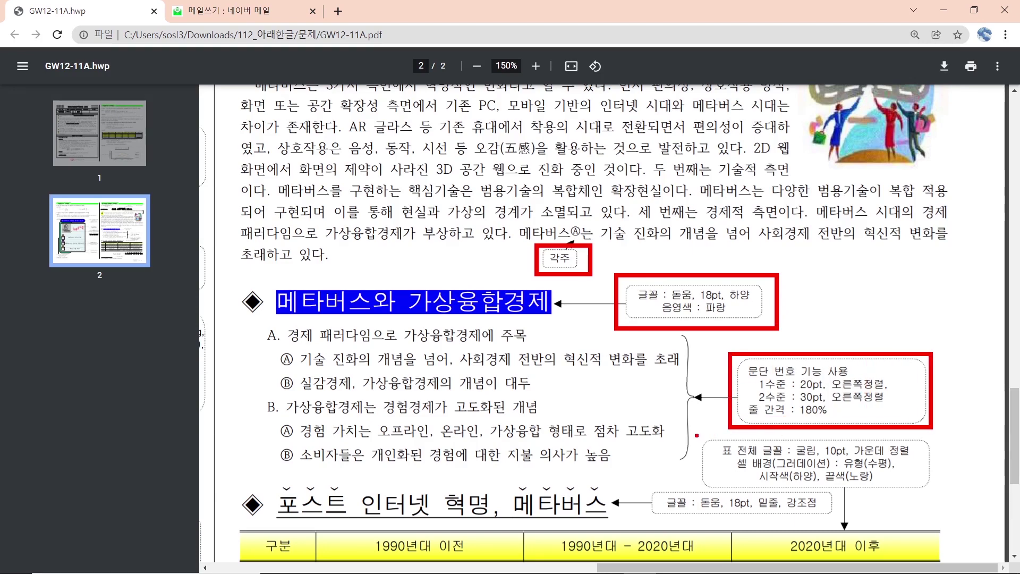
{"action": "mouse_move", "coordinate": [697, 435]}
{"action": "left_mouse_down"}
{"action": "mouse_move", "coordinate": [902, 478]}
{"action": "mouse_move", "coordinate": [944, 499]}
{"action": "left_mouse_up"}
{"action": "key", "text": "Escape"}
- Review the header text 로그인 메타버스, the main title with its ruby text, the body paragraphs and the picture
{"action": "scroll", "coordinate": [344, 445], "scroll_direction": "up", "scroll_amount": 7}
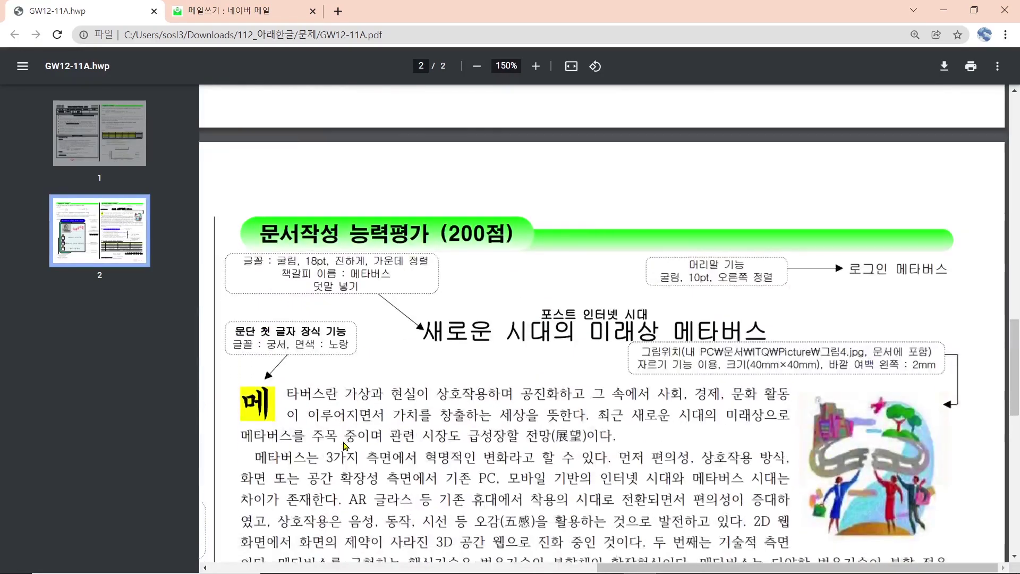
{"action": "scroll", "coordinate": [344, 446], "scroll_direction": "down", "scroll_amount": 3}
{"action": "key", "text": "ctrl+2"}
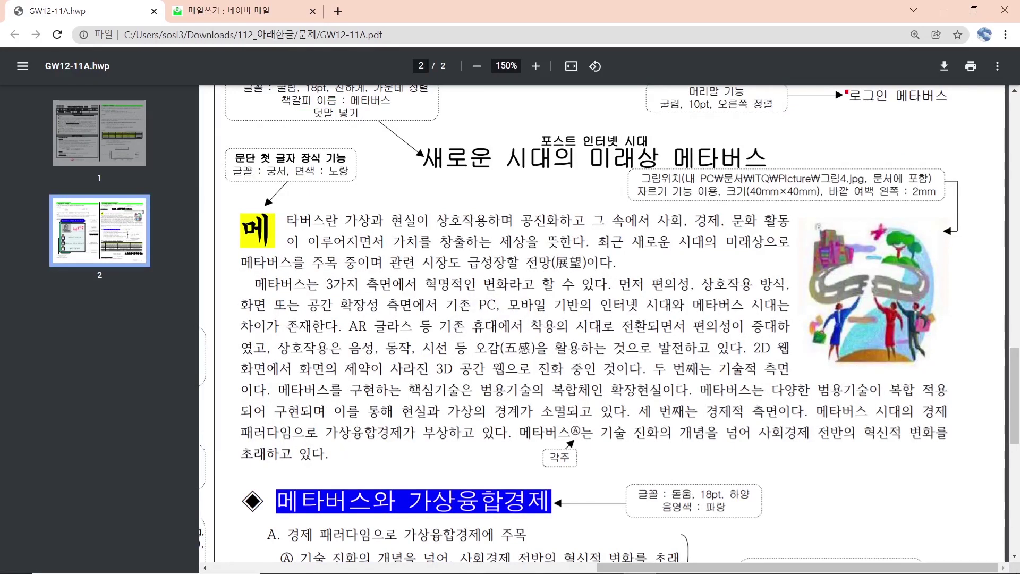
{"action": "mouse_move", "coordinate": [843, 85]}
{"action": "left_mouse_down"}
{"action": "mouse_move", "coordinate": [896, 112]}
{"action": "mouse_move", "coordinate": [955, 112]}
{"action": "left_mouse_up"}
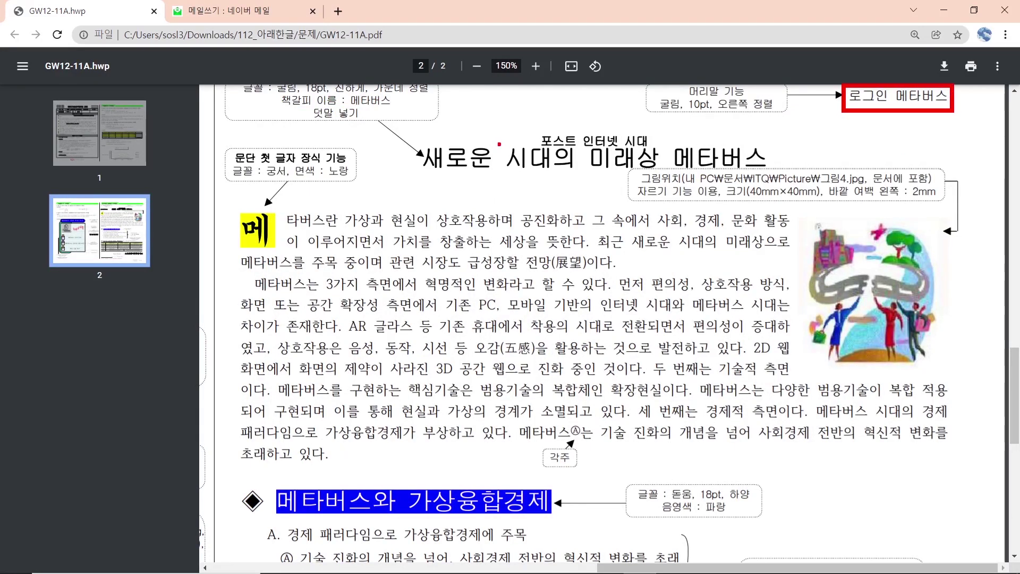
{"action": "left_click_drag", "start_coordinate": [399, 133], "coordinate": [782, 171]}
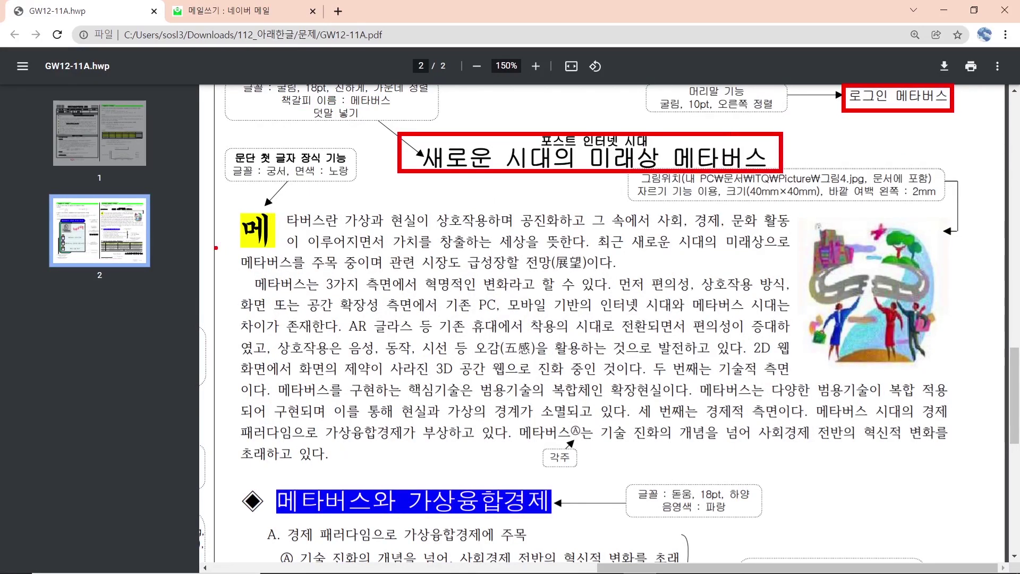
{"action": "mouse_move", "coordinate": [236, 207]}
{"action": "left_mouse_down"}
{"action": "mouse_move", "coordinate": [407, 260]}
{"action": "mouse_move", "coordinate": [629, 375]}
{"action": "mouse_move", "coordinate": [914, 424]}
{"action": "mouse_move", "coordinate": [965, 451]}
{"action": "left_mouse_up"}
{"action": "mouse_move", "coordinate": [855, 235]}
{"action": "left_mouse_down"}
{"action": "mouse_move", "coordinate": [799, 306]}
{"action": "mouse_move", "coordinate": [888, 360]}
{"action": "mouse_move", "coordinate": [909, 255]}
{"action": "mouse_move", "coordinate": [849, 234]}
{"action": "left_mouse_up"}
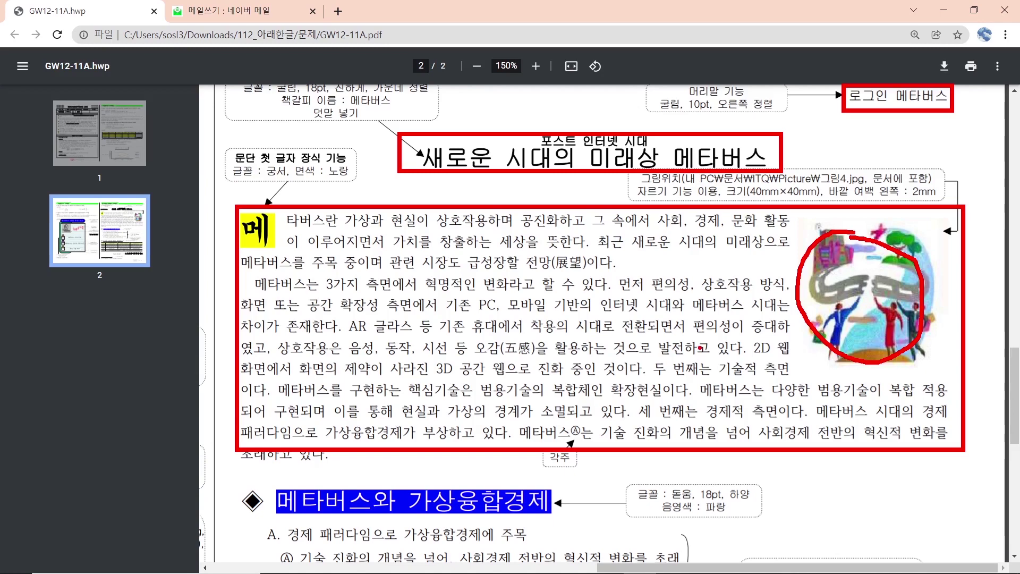
{"action": "key", "text": "Escape"}
- Review the 메타버스와 가상융합경제 subheading, its numbered list and the 포스트 인터넷 혁명, 메타버스 subheading
{"action": "scroll", "coordinate": [671, 367], "scroll_direction": "down", "scroll_amount": 5}
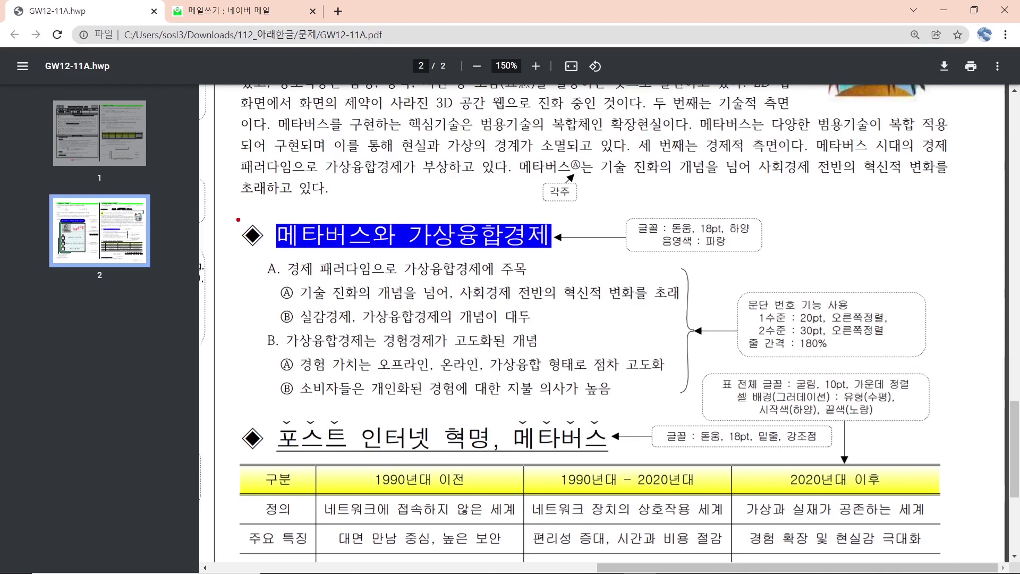
{"action": "mouse_move", "coordinate": [235, 208]}
{"action": "left_mouse_down"}
{"action": "mouse_move", "coordinate": [285, 246]}
{"action": "mouse_move", "coordinate": [562, 256]}
{"action": "left_mouse_up"}
{"action": "mouse_move", "coordinate": [272, 270]}
{"action": "left_mouse_down"}
{"action": "mouse_move", "coordinate": [260, 286]}
{"action": "mouse_move", "coordinate": [255, 357]}
{"action": "mouse_move", "coordinate": [282, 391]}
{"action": "left_mouse_up"}
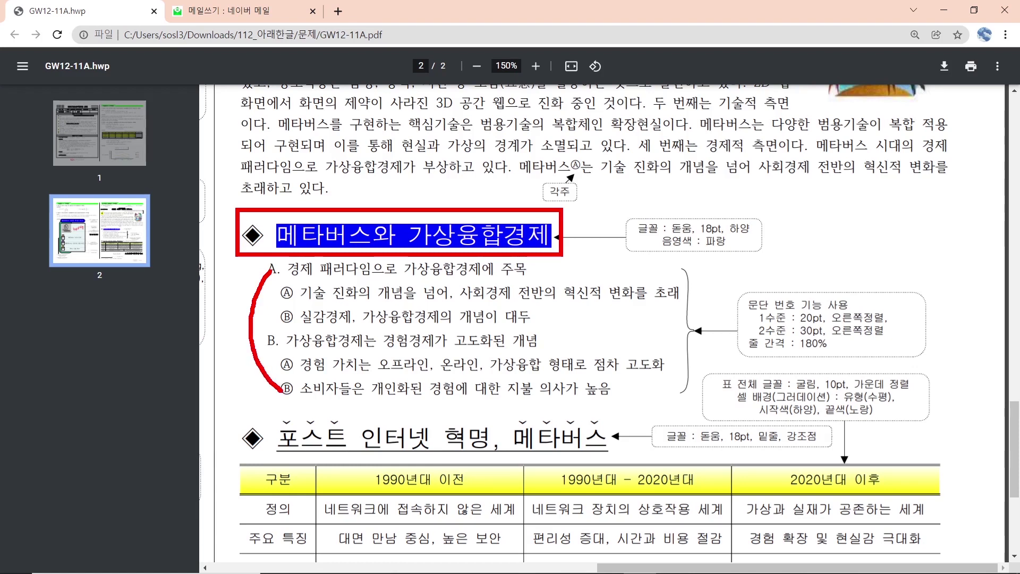
{"action": "left_click_drag", "start_coordinate": [233, 414], "coordinate": [618, 455]}
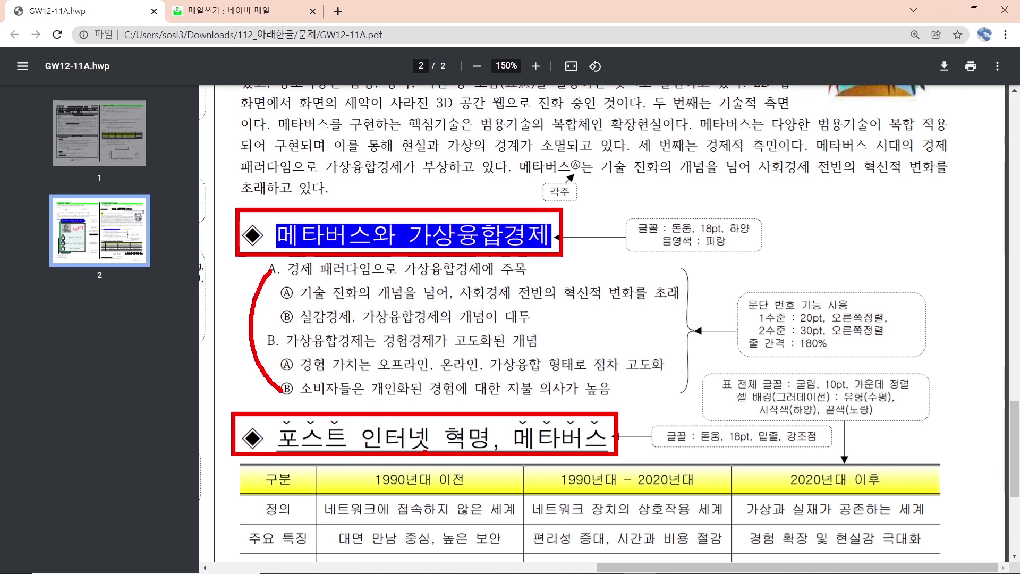
{"action": "key", "text": "Escape"}
- Review the table comparing the decades, the 소프트웨어정책연구소 line, the footnote text and the page number
{"action": "scroll", "coordinate": [342, 441], "scroll_direction": "down", "scroll_amount": 5}
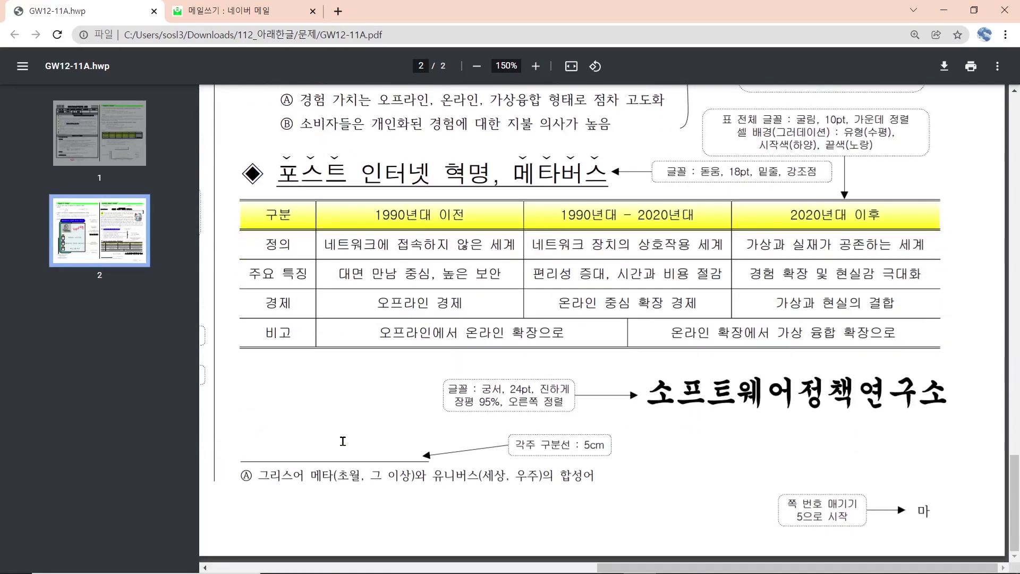
{"action": "mouse_move", "coordinate": [229, 201]}
{"action": "left_mouse_down"}
{"action": "mouse_move", "coordinate": [761, 323]}
{"action": "mouse_move", "coordinate": [1010, 351]}
{"action": "mouse_move", "coordinate": [961, 349]}
{"action": "left_mouse_up"}
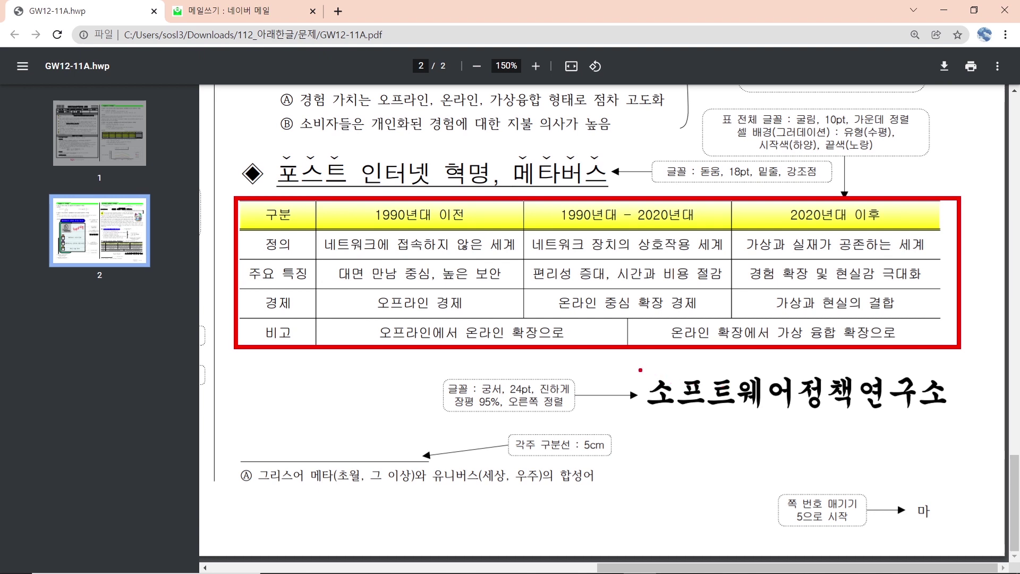
{"action": "mouse_move", "coordinate": [637, 369]}
{"action": "left_mouse_down"}
{"action": "mouse_move", "coordinate": [700, 409]}
{"action": "mouse_move", "coordinate": [955, 421]}
{"action": "left_mouse_up"}
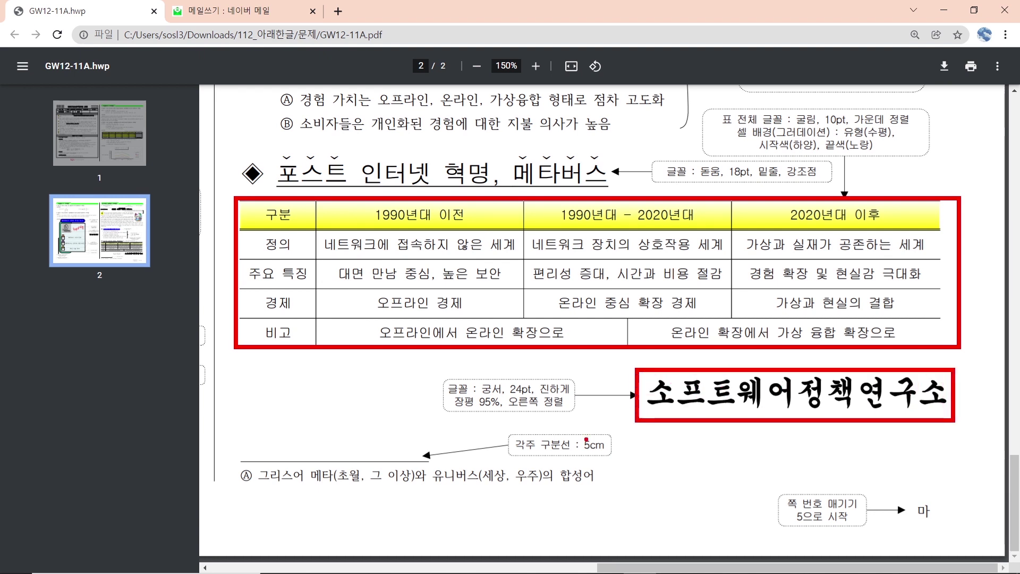
{"action": "mouse_move", "coordinate": [230, 463]}
{"action": "left_mouse_down"}
{"action": "mouse_move", "coordinate": [534, 503]}
{"action": "mouse_move", "coordinate": [610, 497]}
{"action": "left_mouse_up"}
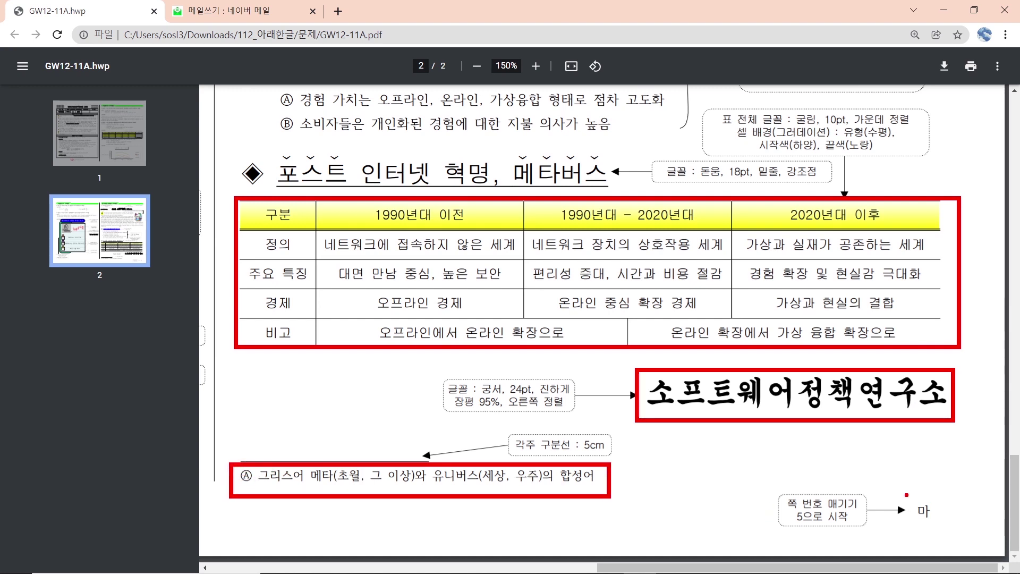
{"action": "left_click_drag", "start_coordinate": [907, 496], "coordinate": [950, 534]}
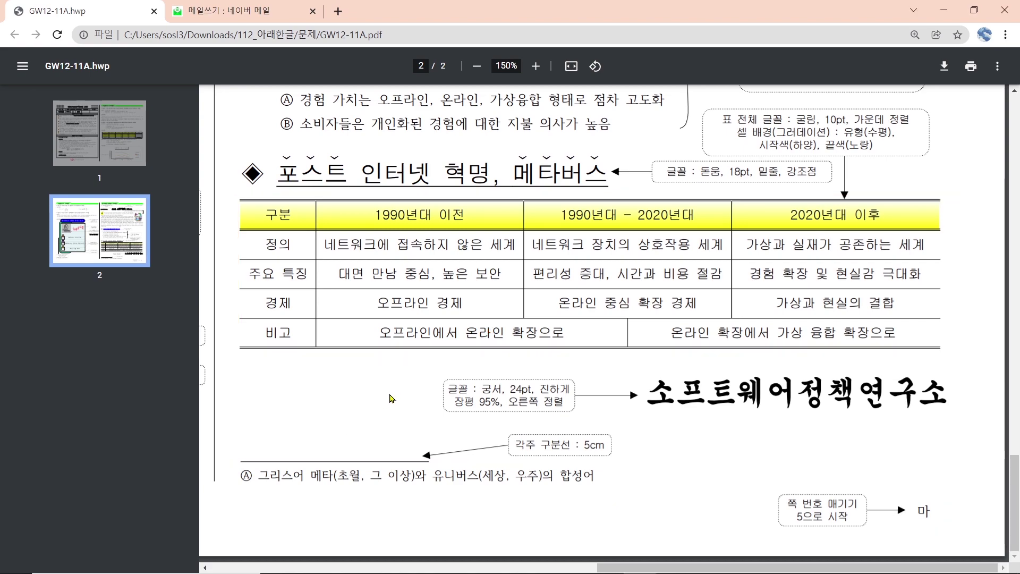
- Return to the 문서작성 능력평가 heading at the start of page 2 and view the header and title instructions
{"action": "scroll", "coordinate": [392, 399], "scroll_direction": "up", "scroll_amount": 15}
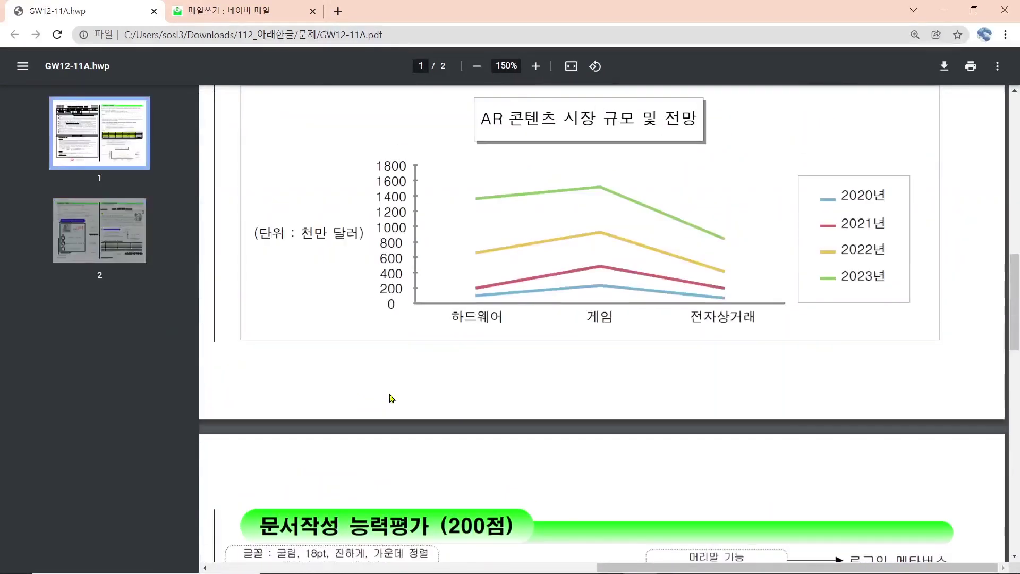
{"action": "scroll", "coordinate": [392, 399], "scroll_direction": "down", "scroll_amount": 6}
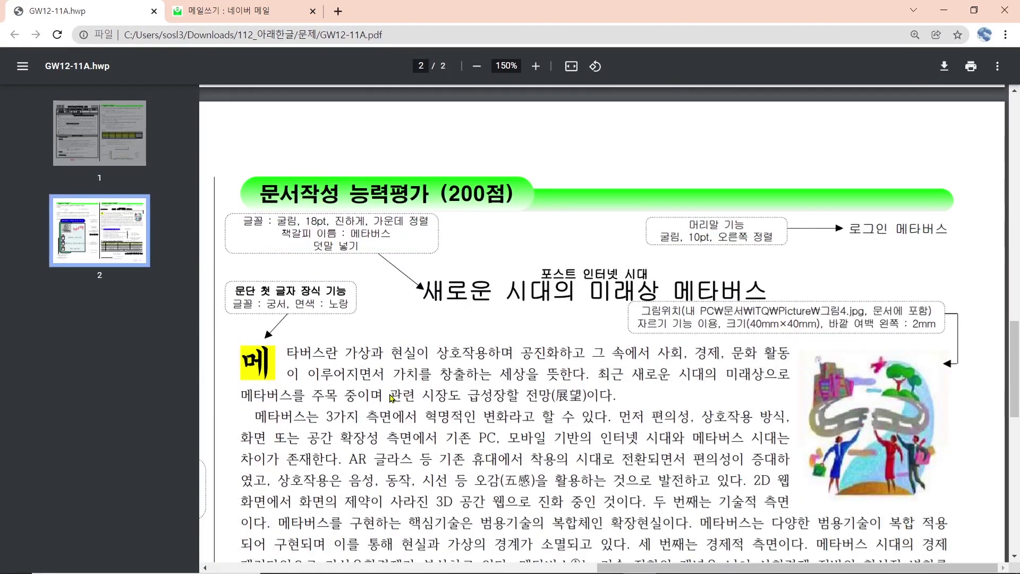
{"action": "scroll", "coordinate": [392, 398], "scroll_direction": "down", "scroll_amount": 1}
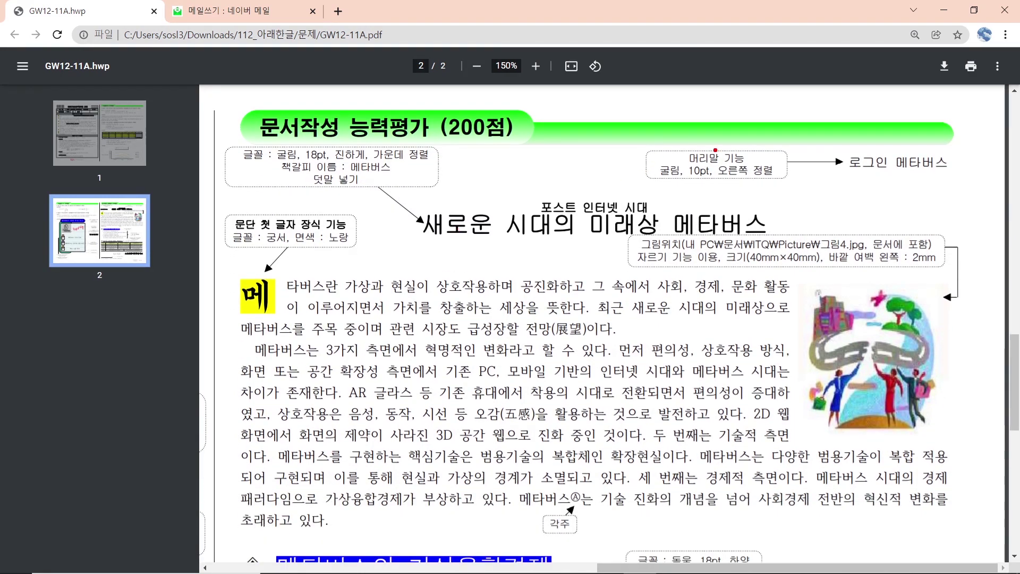
- Examine the task's header, title, decorated first letter, 전망(展望) and 오감(五感) hanja words, and footnote instruction
{"action": "left_click_drag", "start_coordinate": [642, 146], "coordinate": [792, 179]}
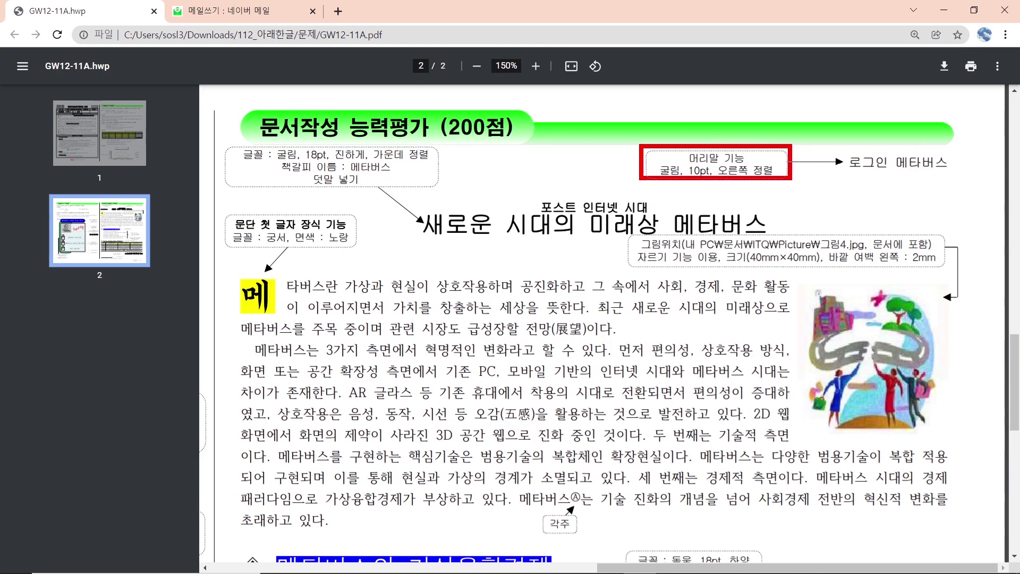
{"action": "left_click_drag", "start_coordinate": [408, 195], "coordinate": [770, 237]}
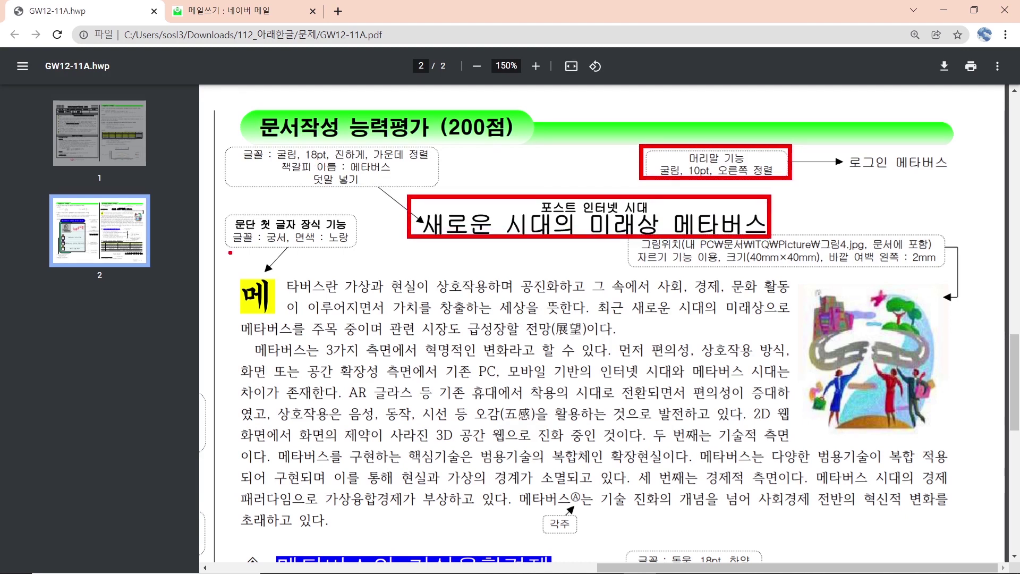
{"action": "mouse_move", "coordinate": [229, 252]}
{"action": "left_mouse_down"}
{"action": "mouse_move", "coordinate": [271, 320]}
{"action": "mouse_move", "coordinate": [290, 322]}
{"action": "left_mouse_up"}
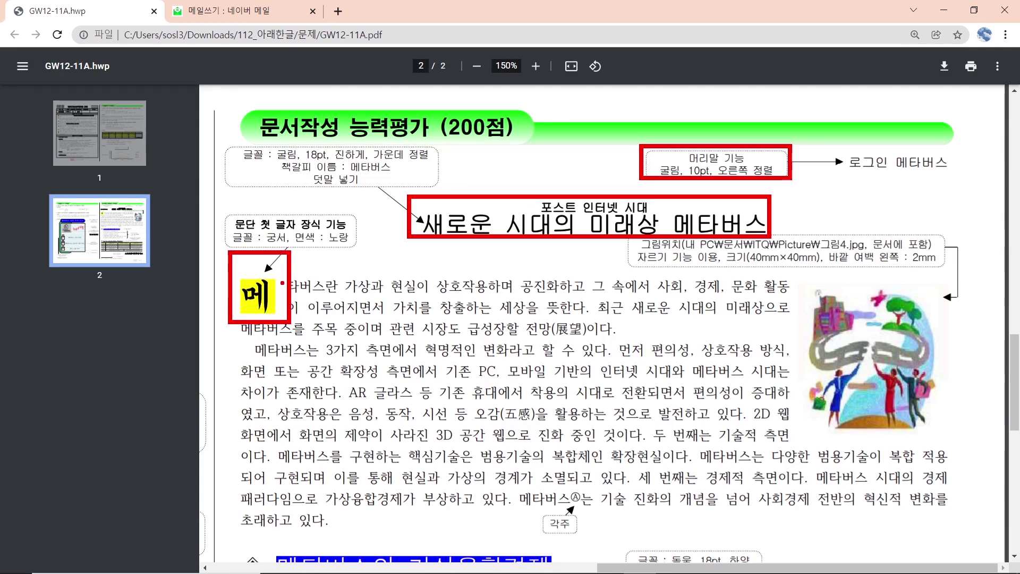
{"action": "left_click_drag", "start_coordinate": [519, 313], "coordinate": [590, 336]}
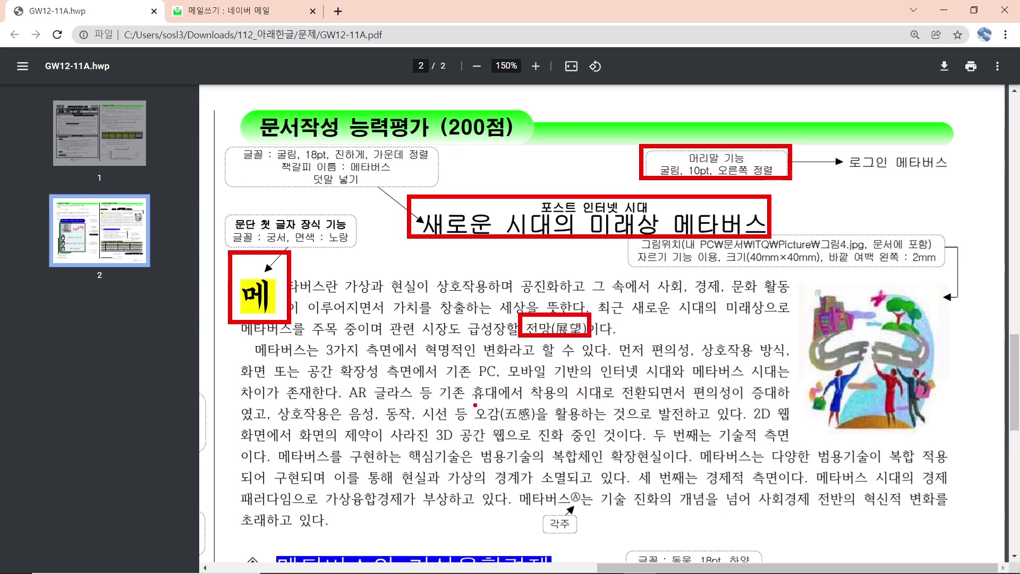
{"action": "left_click_drag", "start_coordinate": [469, 403], "coordinate": [543, 428]}
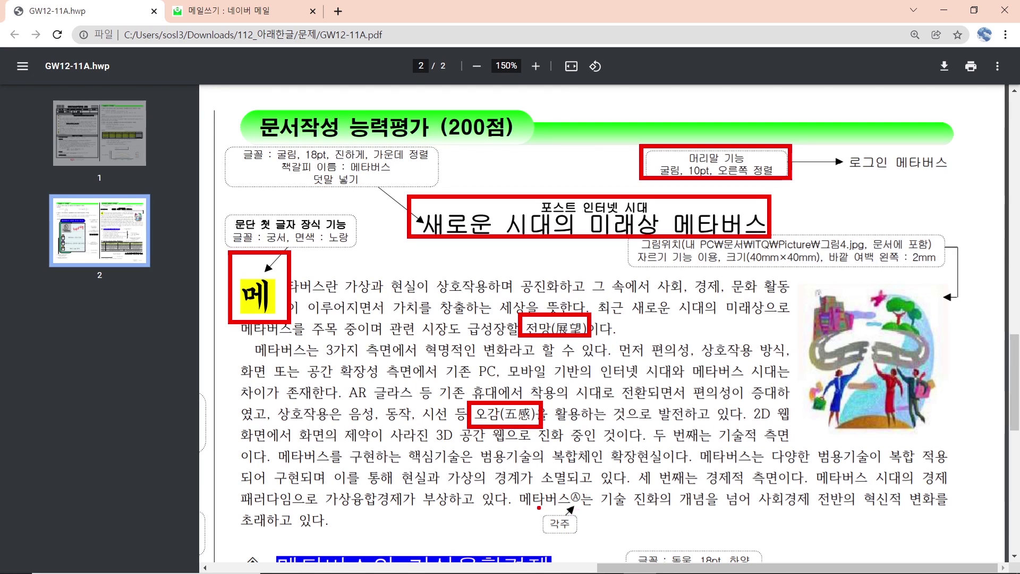
{"action": "left_click_drag", "start_coordinate": [538, 506], "coordinate": [587, 539]}
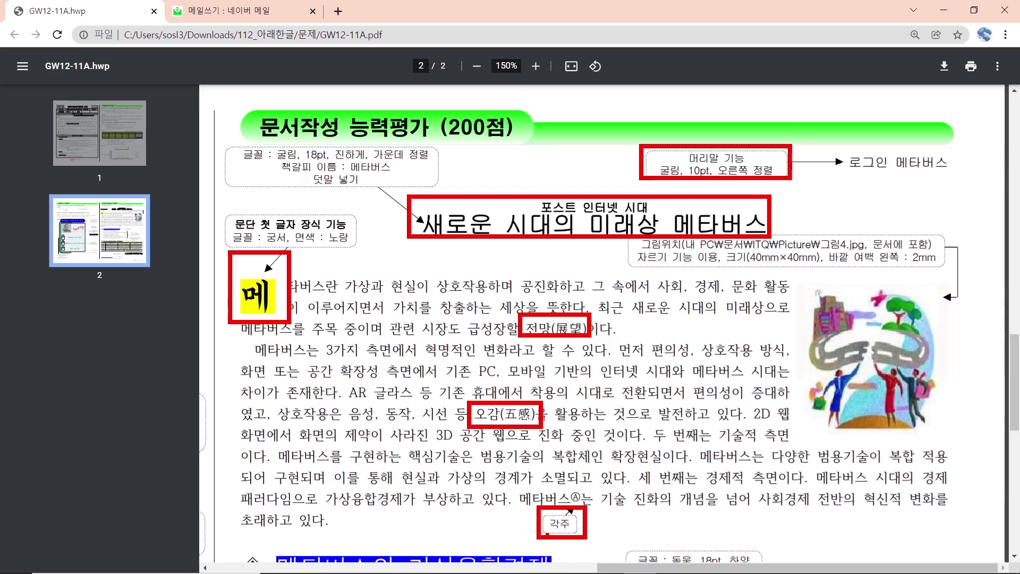
{"action": "key", "text": "Escape"}
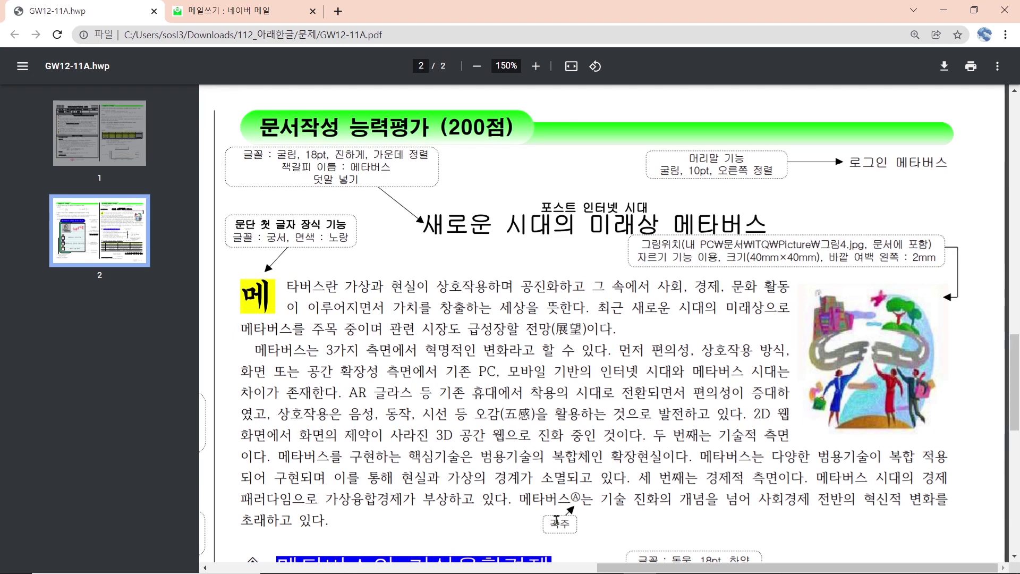
- Switch to the ITQ answer document in Hangul and review the English and Korean paragraphs of question 1
{"action": "key", "text": "alt+Tab"}
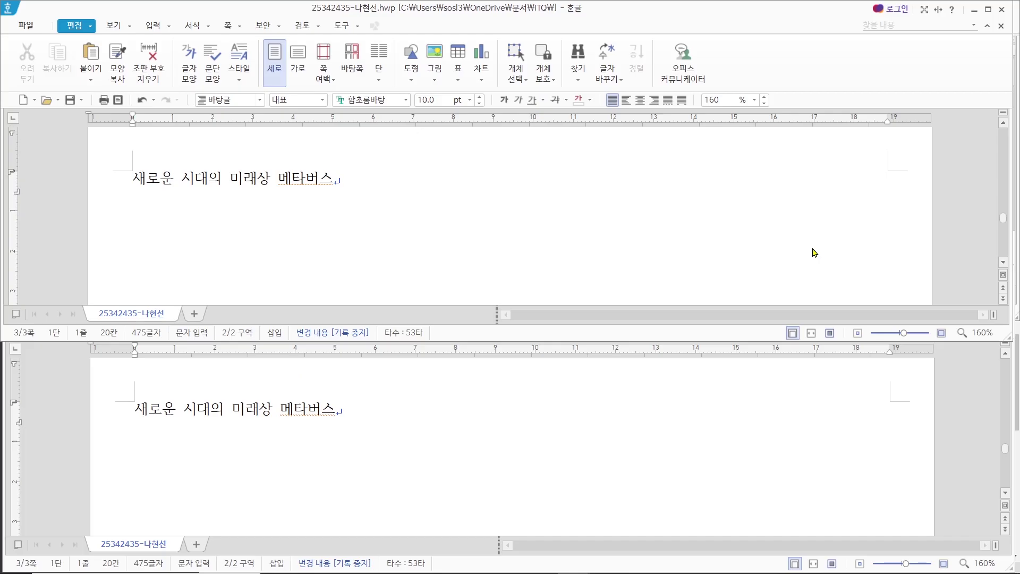
{"action": "scroll", "coordinate": [433, 292], "scroll_direction": "up", "scroll_amount": 15}
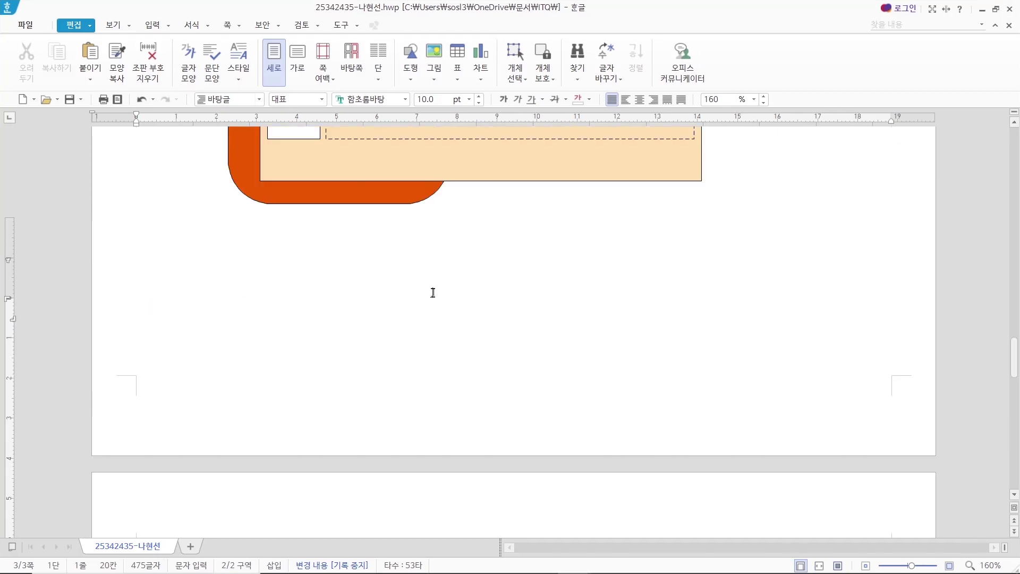
{"action": "scroll", "coordinate": [433, 292], "scroll_direction": "up", "scroll_amount": 10}
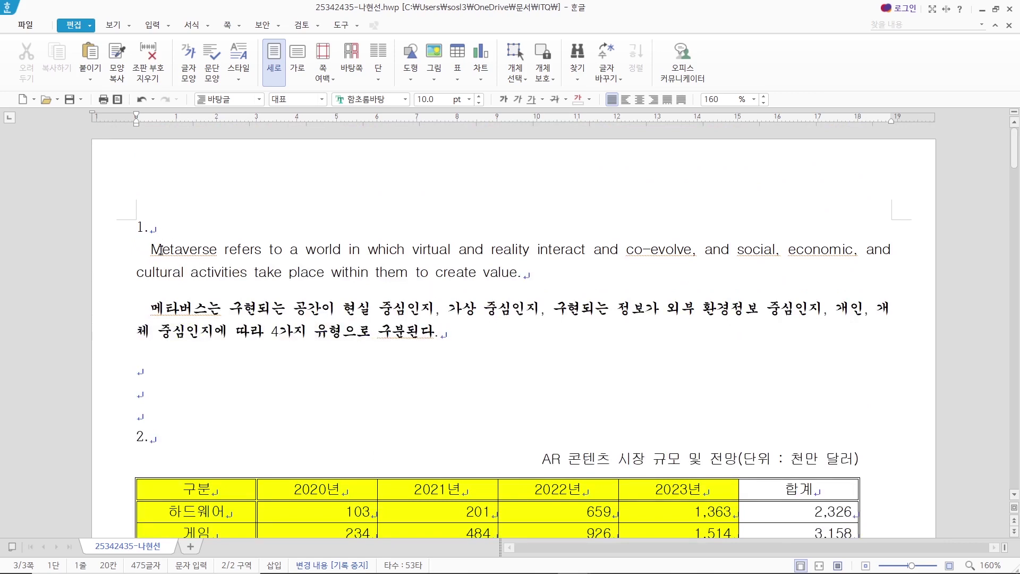
{"action": "left_click_drag", "start_coordinate": [151, 250], "coordinate": [488, 326]}
{"action": "left_click", "coordinate": [480, 347]}
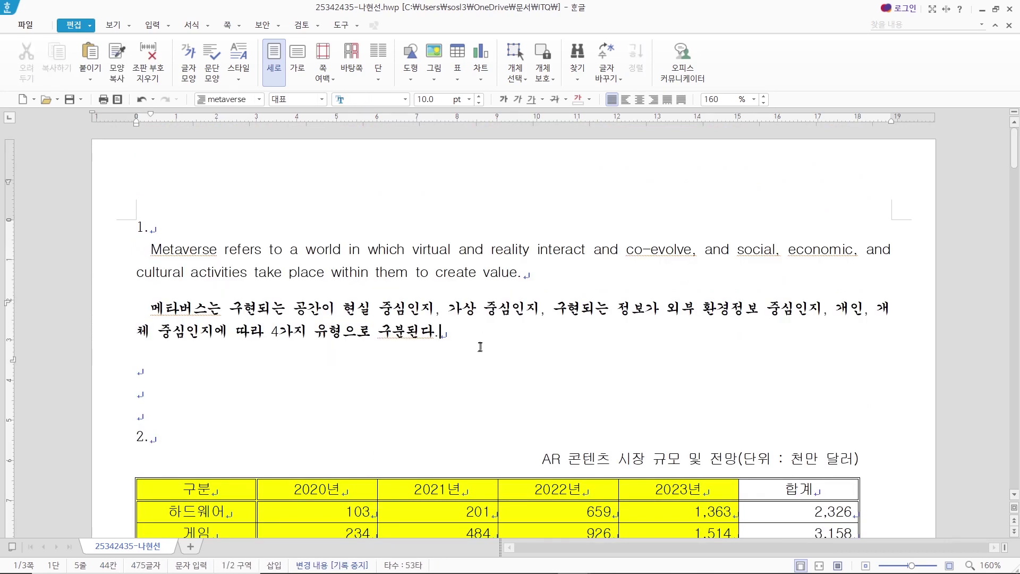
- Review the AR 콘텐츠 시장 규모 및 전망 table and its line chart under question 2
{"action": "scroll", "coordinate": [481, 346], "scroll_direction": "down", "scroll_amount": 5}
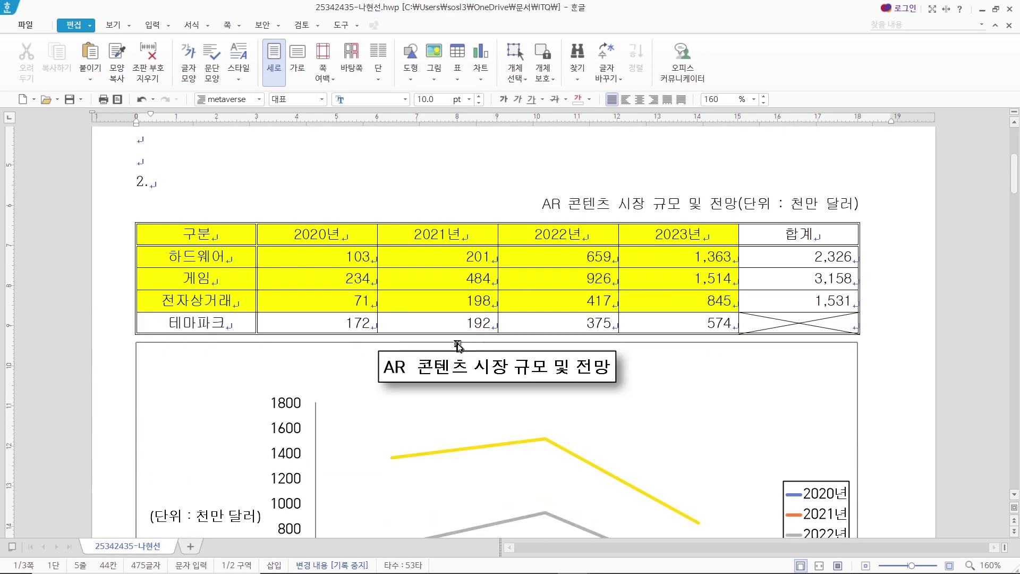
{"action": "left_click", "coordinate": [152, 233]}
{"action": "scroll", "coordinate": [234, 359], "scroll_direction": "down", "scroll_amount": 3}
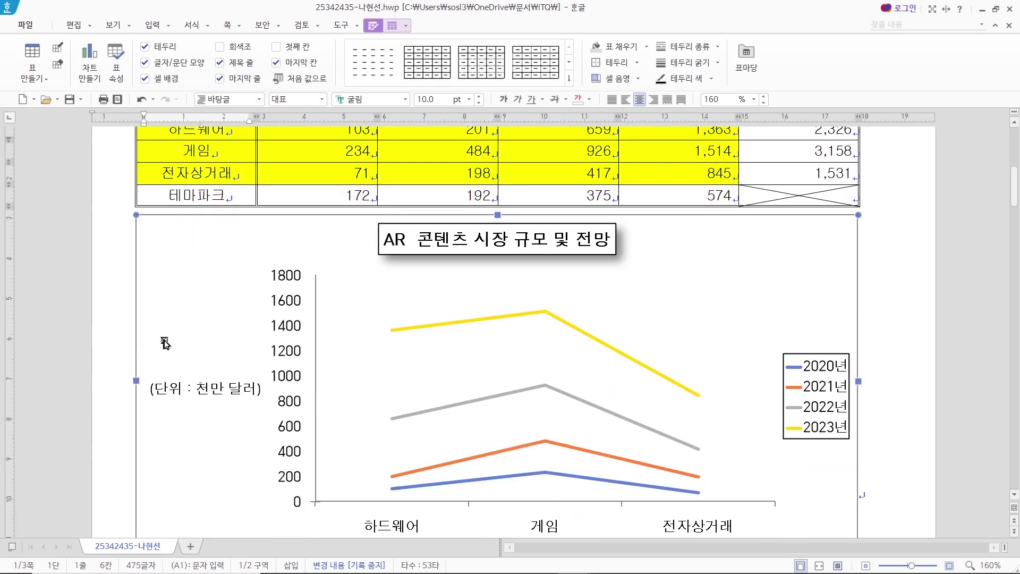
{"action": "left_click", "coordinate": [221, 330]}
{"action": "scroll", "coordinate": [238, 340], "scroll_direction": "down", "scroll_amount": 3}
{"action": "scroll", "coordinate": [238, 341], "scroll_direction": "down", "scroll_amount": 3}
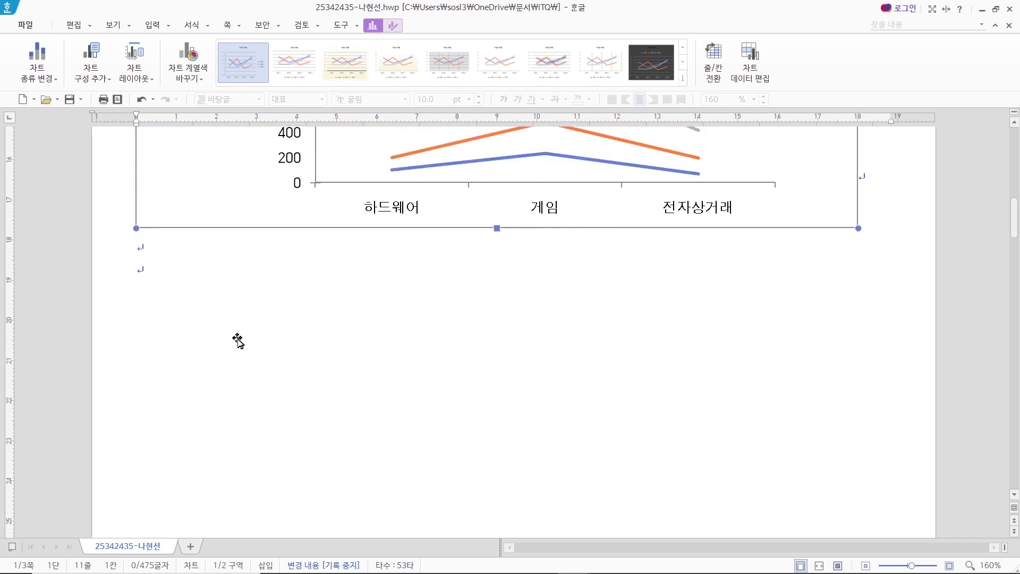
- Review the two equations of question 3 and the 메타버스 관련 주요 뉴스 drawing of question 4
{"action": "scroll", "coordinate": [238, 340], "scroll_direction": "down", "scroll_amount": 15}
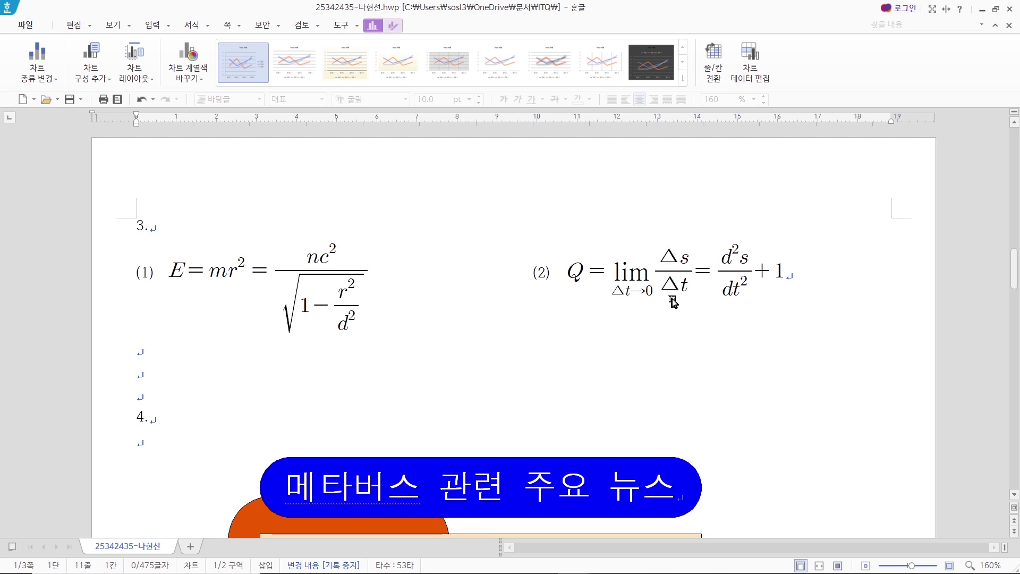
{"action": "scroll", "coordinate": [618, 299], "scroll_direction": "down", "scroll_amount": 2}
{"action": "scroll", "coordinate": [617, 299], "scroll_direction": "down", "scroll_amount": 6}
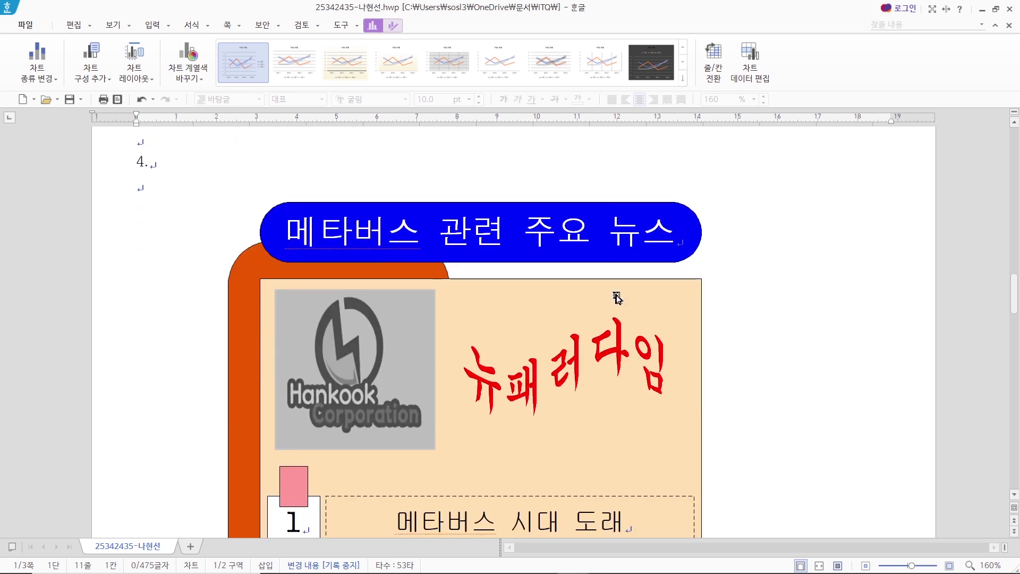
{"action": "left_click", "coordinate": [160, 170]}
{"action": "scroll", "coordinate": [478, 316], "scroll_direction": "down", "scroll_amount": 4}
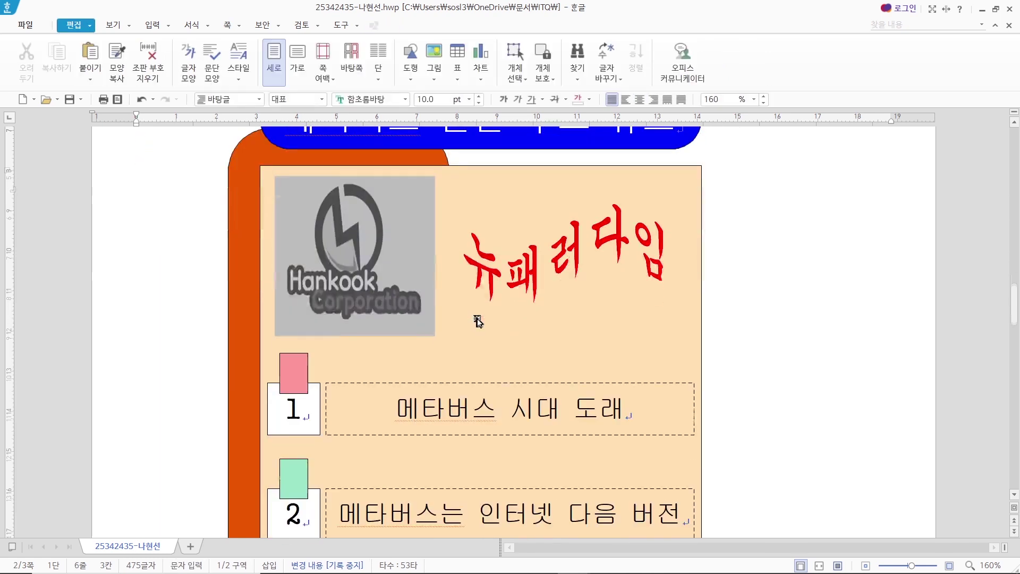
{"action": "scroll", "coordinate": [639, 408], "scroll_direction": "up", "scroll_amount": 2}
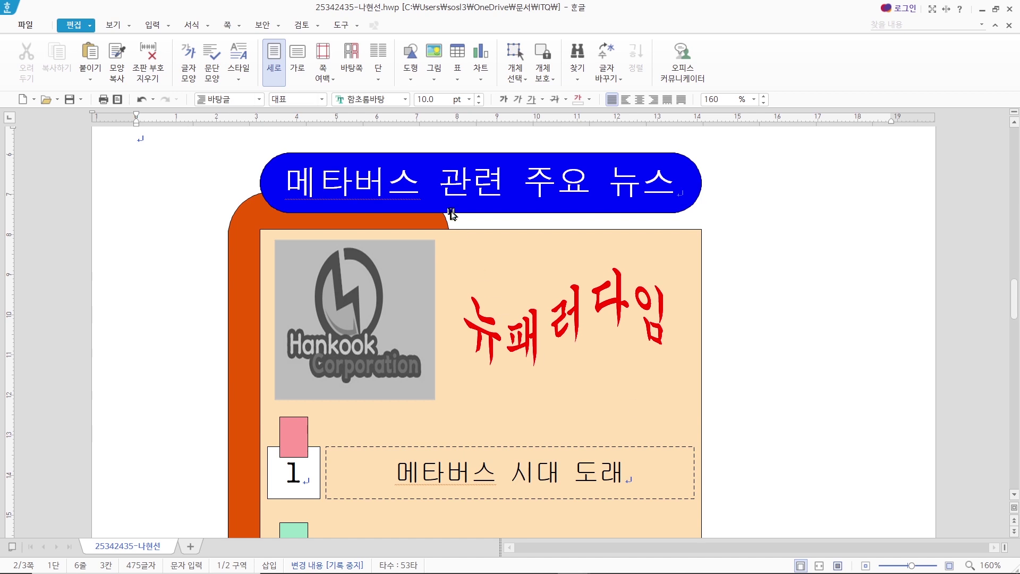
{"action": "scroll", "coordinate": [461, 204], "scroll_direction": "down", "scroll_amount": 2}
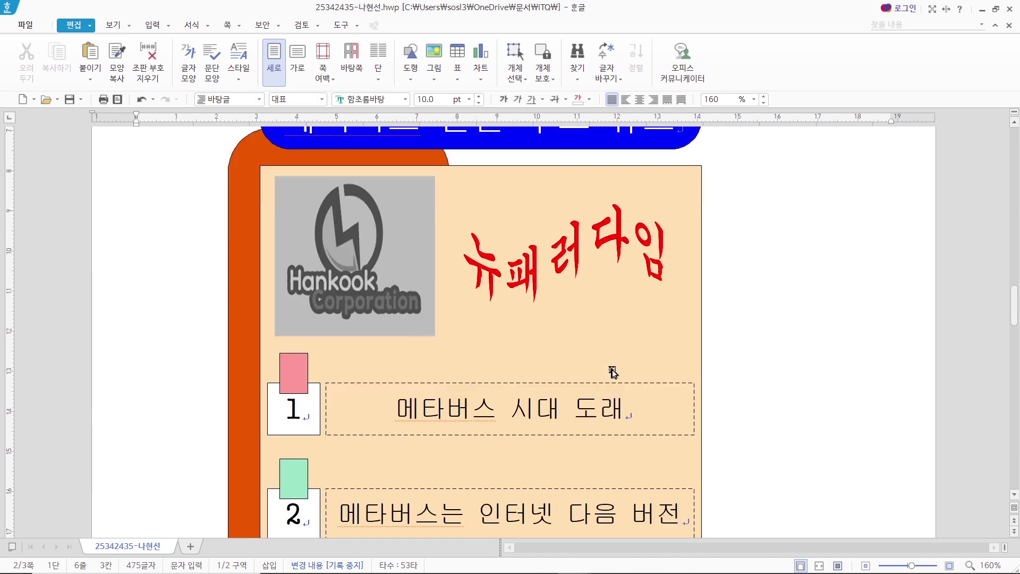
- Go to page 3 and place the cursor at the start of the title 새로운 시대의 미래상 메타버스
{"action": "scroll", "coordinate": [612, 367], "scroll_direction": "down", "scroll_amount": 12}
{"action": "scroll", "coordinate": [612, 373], "scroll_direction": "down", "scroll_amount": 12}
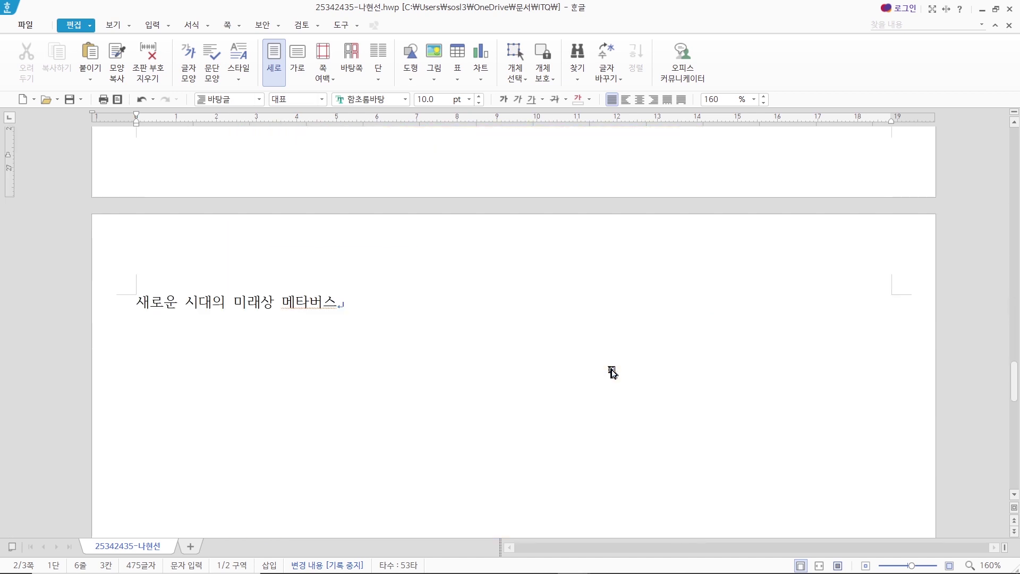
{"action": "scroll", "coordinate": [612, 372], "scroll_direction": "down", "scroll_amount": 2}
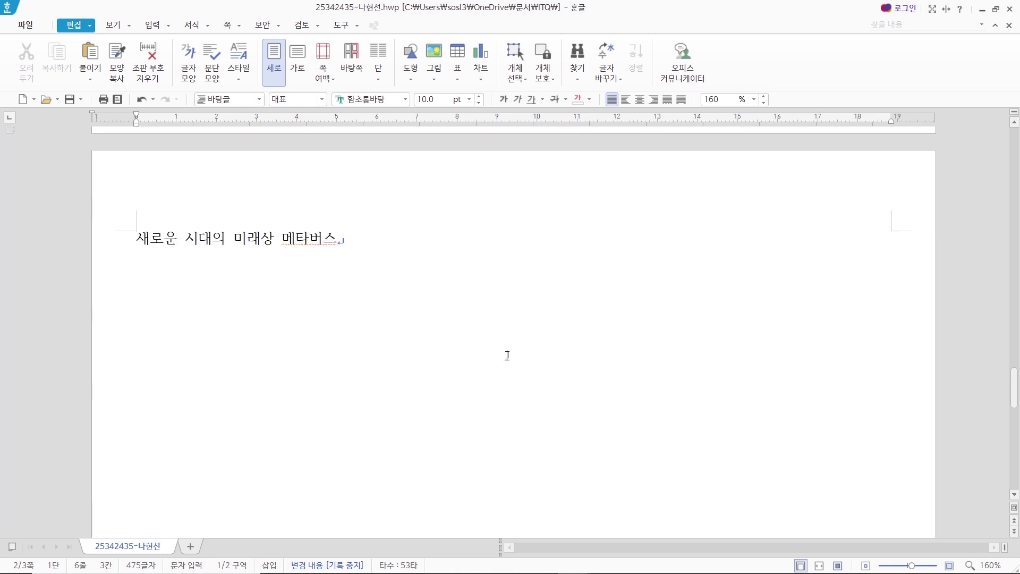
{"action": "left_click", "coordinate": [153, 265]}
{"action": "left_click", "coordinate": [354, 243]}
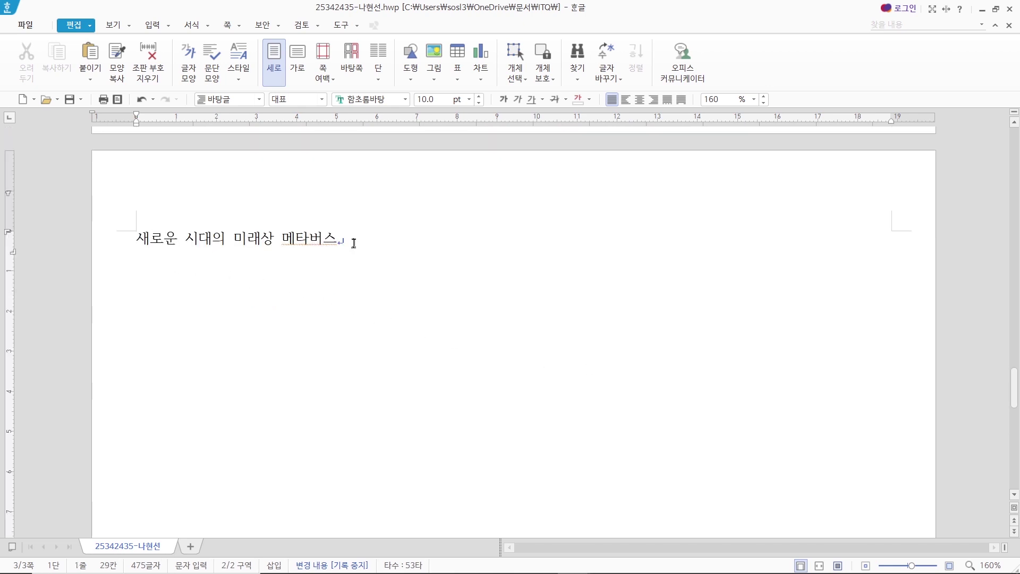
{"action": "left_click", "coordinate": [135, 242]}
- Test the Hankook Corporation picture's hyperlink to the bookmark 메타버스 and examine the title it points to
{"action": "scroll", "coordinate": [347, 257], "scroll_direction": "up", "scroll_amount": 6}
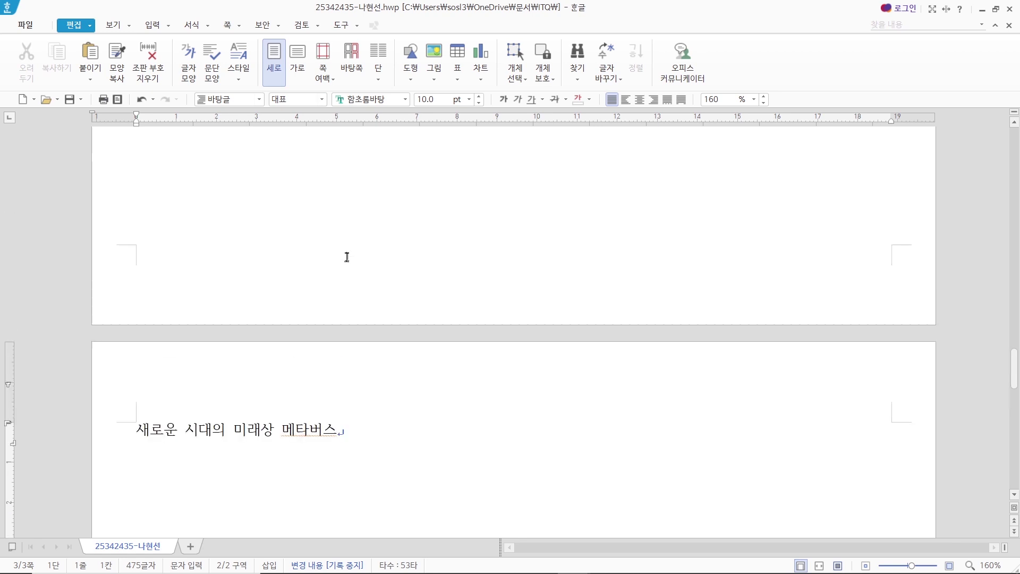
{"action": "scroll", "coordinate": [347, 258], "scroll_direction": "up", "scroll_amount": 15}
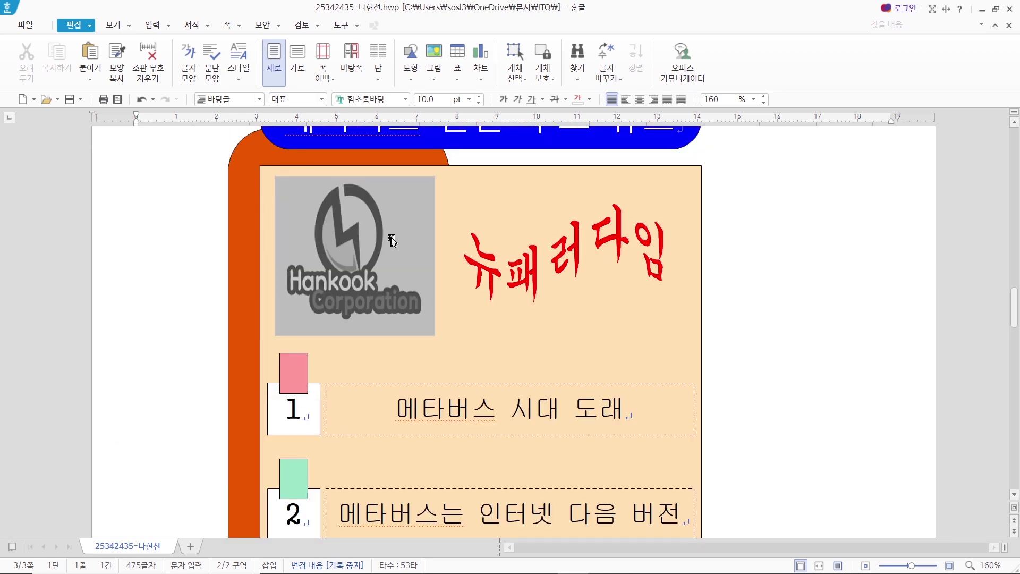
{"action": "scroll", "coordinate": [392, 241], "scroll_direction": "up", "scroll_amount": 2}
{"action": "mouse_move", "coordinate": [382, 312]}
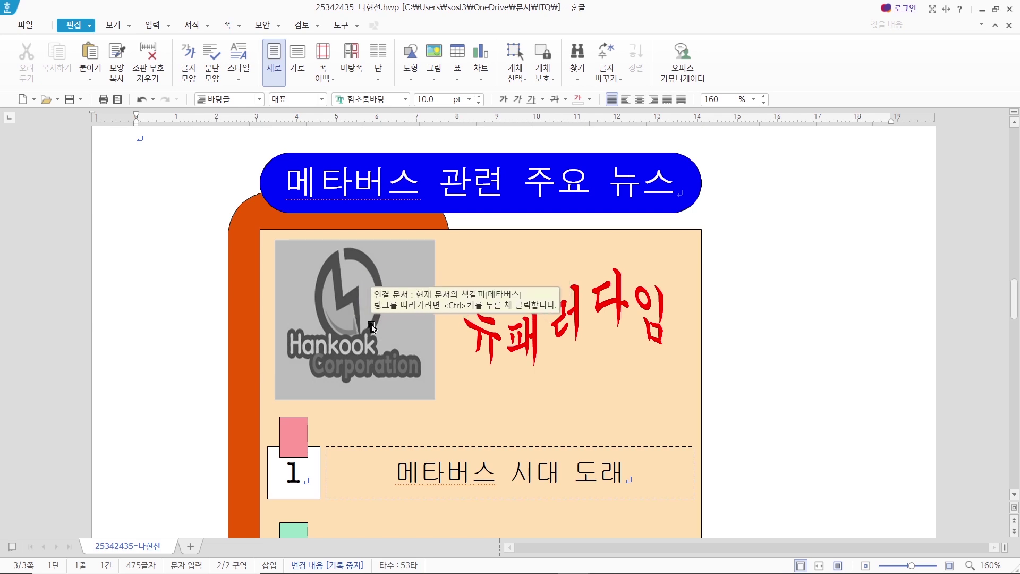
{"action": "left_click", "coordinate": [372, 327], "text": "ctrl"}
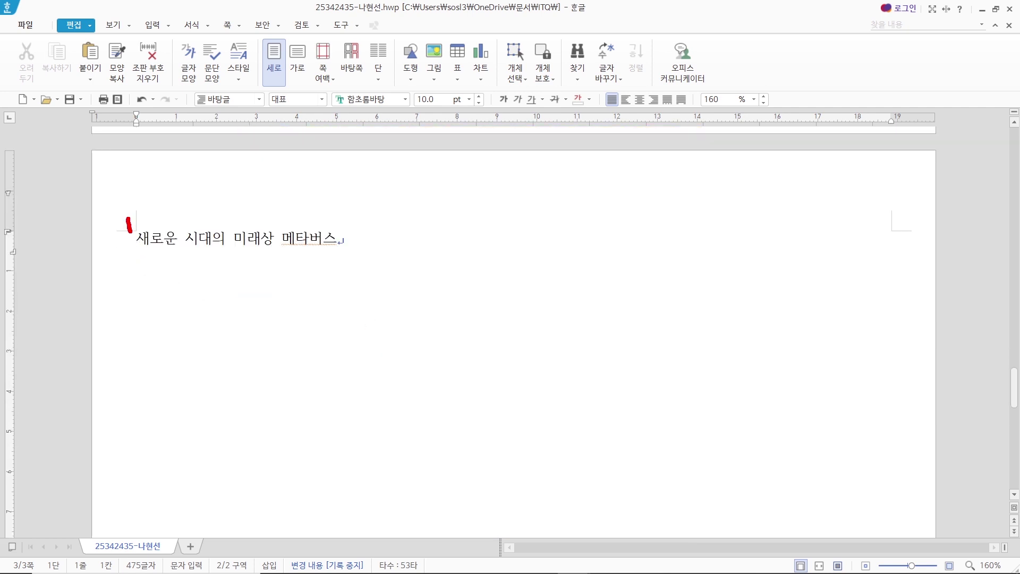
{"action": "left_click_drag", "start_coordinate": [132, 237], "coordinate": [161, 201]}
{"action": "left_click_drag", "start_coordinate": [138, 252], "coordinate": [343, 251]}
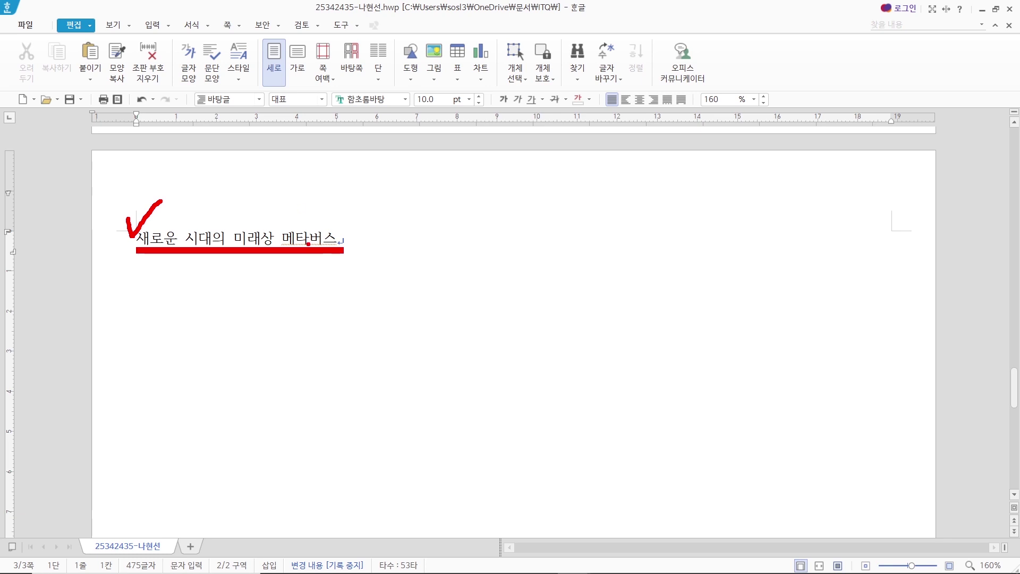
{"action": "key", "text": "Escape"}
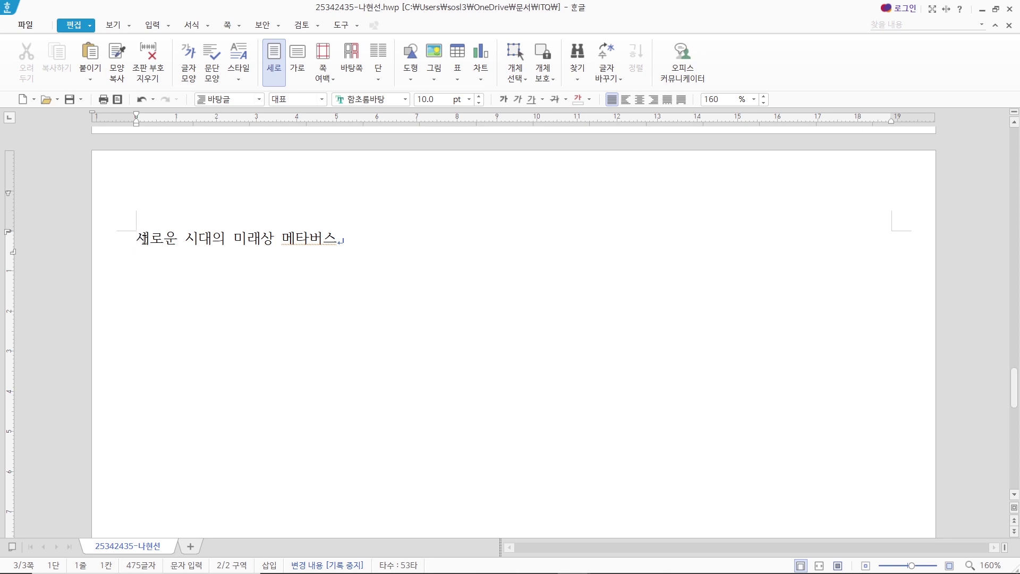
{"action": "scroll", "coordinate": [143, 237], "scroll_direction": "up", "scroll_amount": 10}
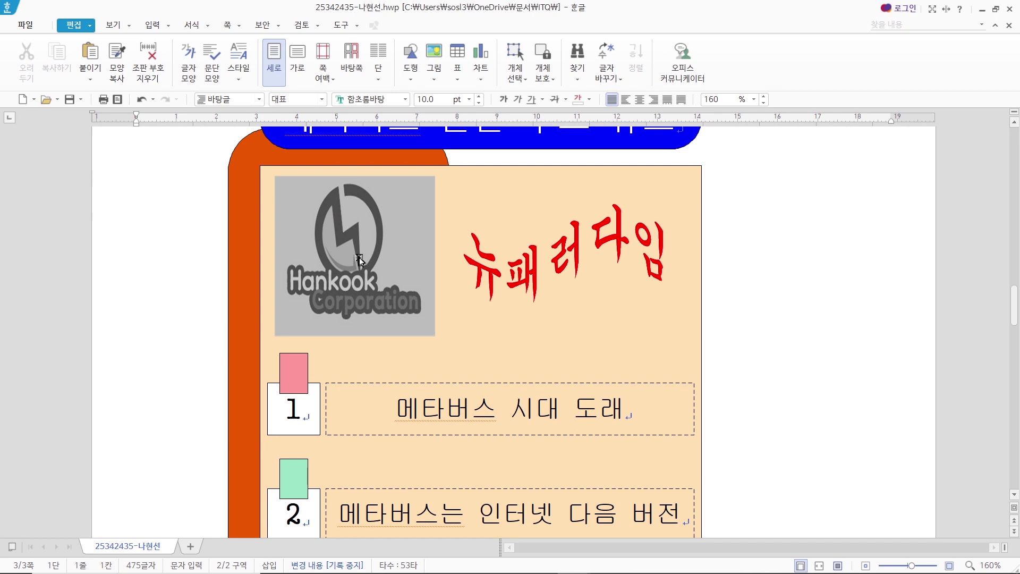
{"action": "scroll", "coordinate": [360, 261], "scroll_direction": "down", "scroll_amount": 10}
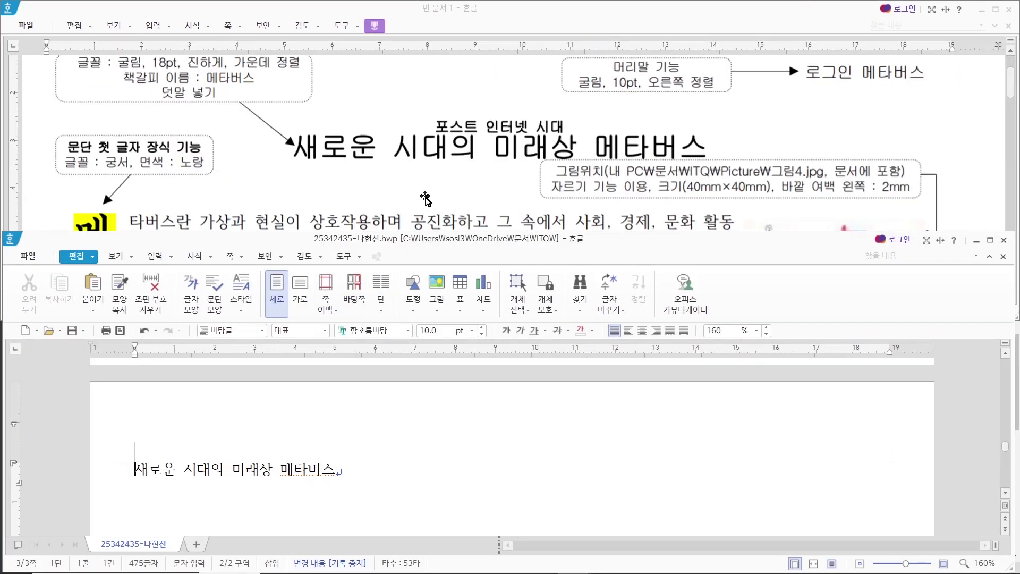
- Open the 머리말/꼬리말 settings from the title line on page 3 and move the dialog clear of the page text
{"action": "scroll", "coordinate": [425, 196], "scroll_direction": "down", "scroll_amount": 3}
{"action": "scroll", "coordinate": [531, 229], "scroll_direction": "up", "scroll_amount": 3}
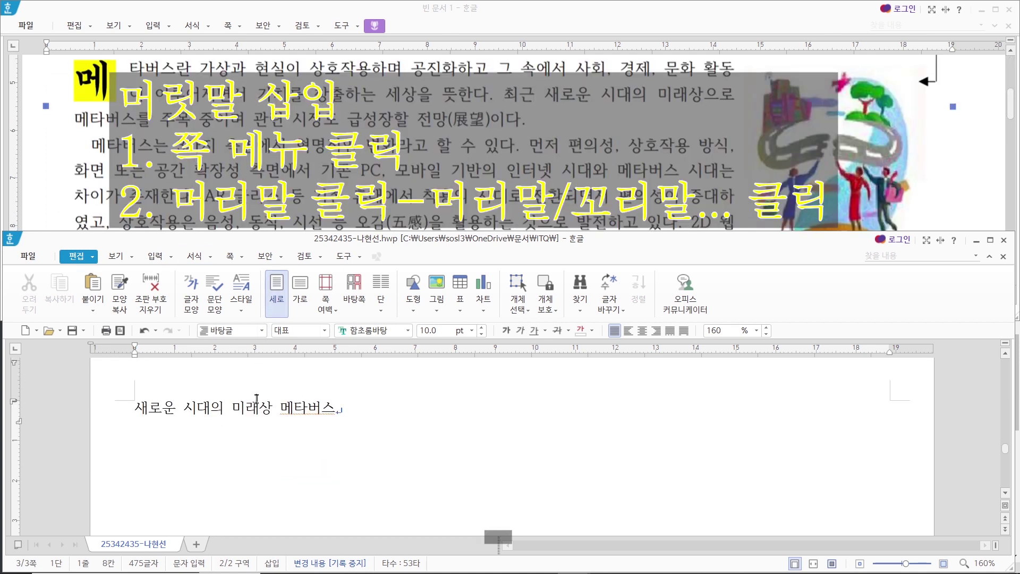
{"action": "left_click", "coordinate": [257, 409]}
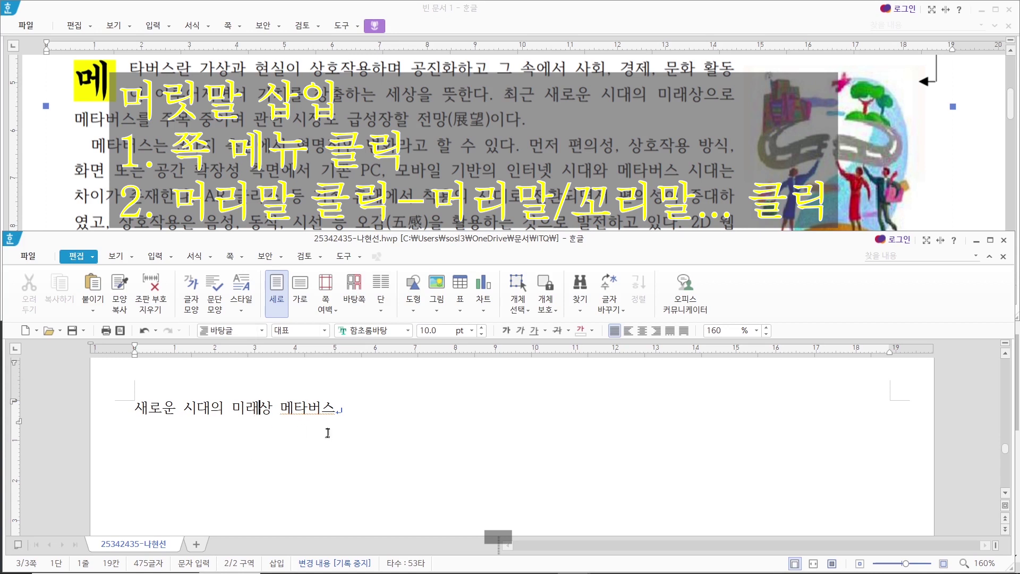
{"action": "scroll", "coordinate": [328, 477], "scroll_direction": "up", "scroll_amount": 2}
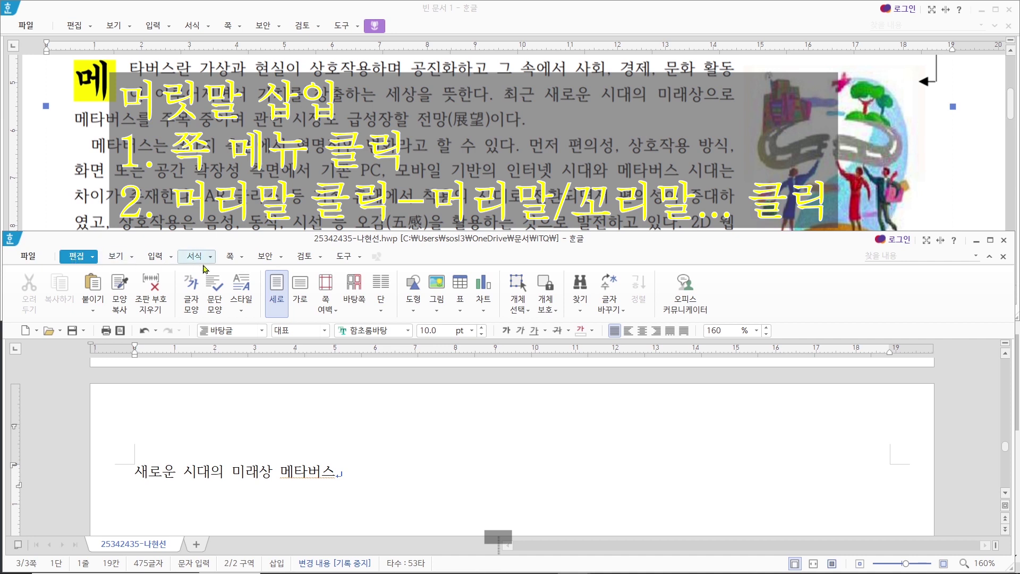
{"action": "left_click", "coordinate": [230, 257]}
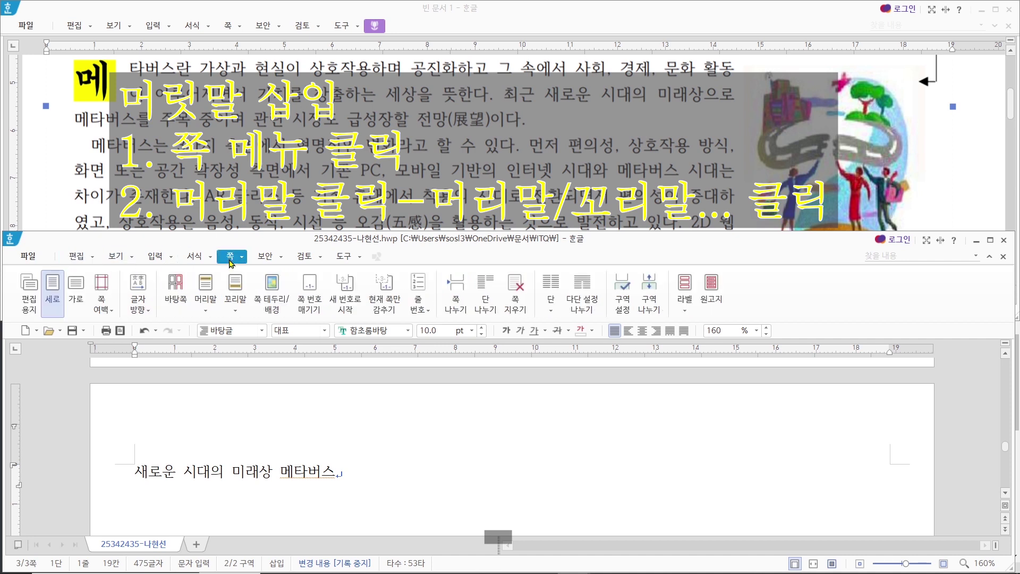
{"action": "left_click", "coordinate": [230, 257]}
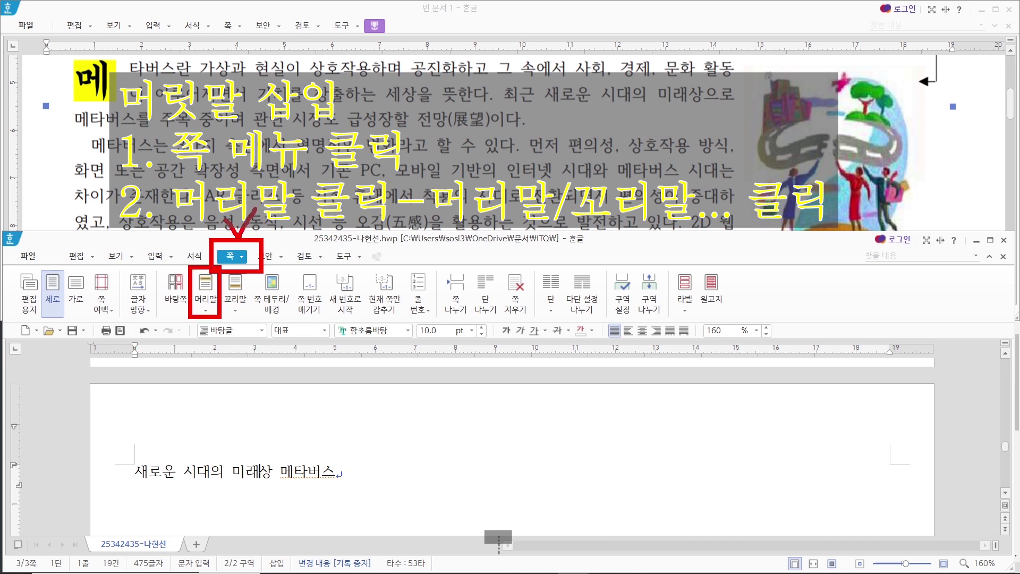
{"action": "left_click", "coordinate": [209, 294]}
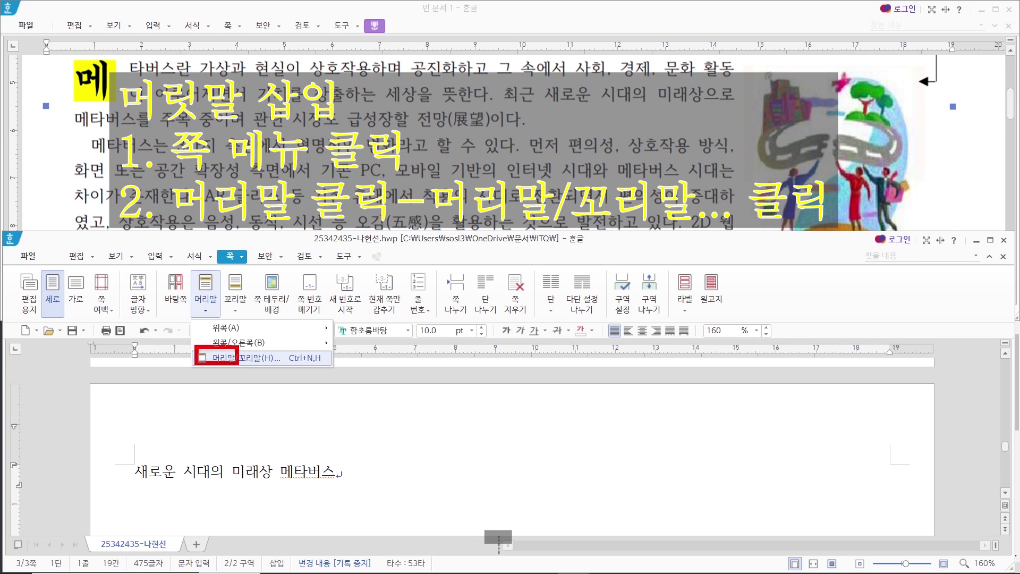
{"action": "left_click", "coordinate": [267, 358]}
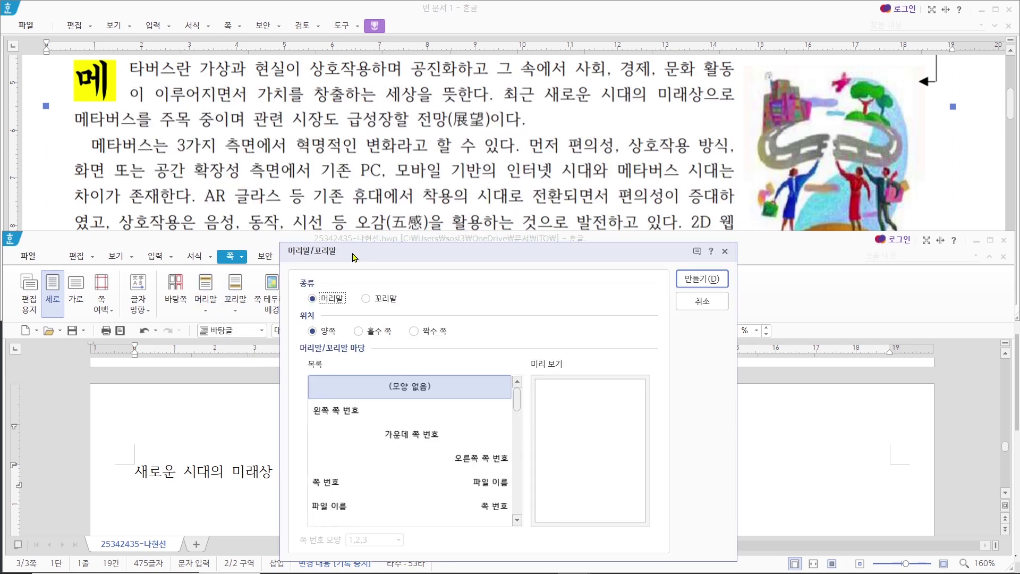
{"action": "left_click_drag", "start_coordinate": [340, 198], "coordinate": [336, 185]}
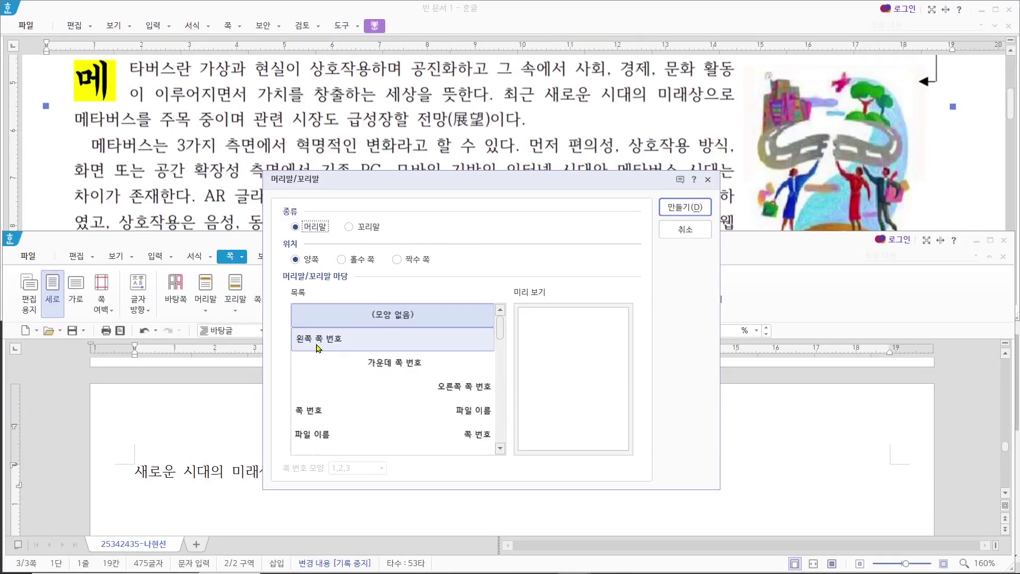
- Preview the available header layouts, including 왼쪽, 가운데 and 오른쪽 쪽 번호 and the combined 쪽 번호 and 파일 이름 layout
{"action": "left_click", "coordinate": [318, 349]}
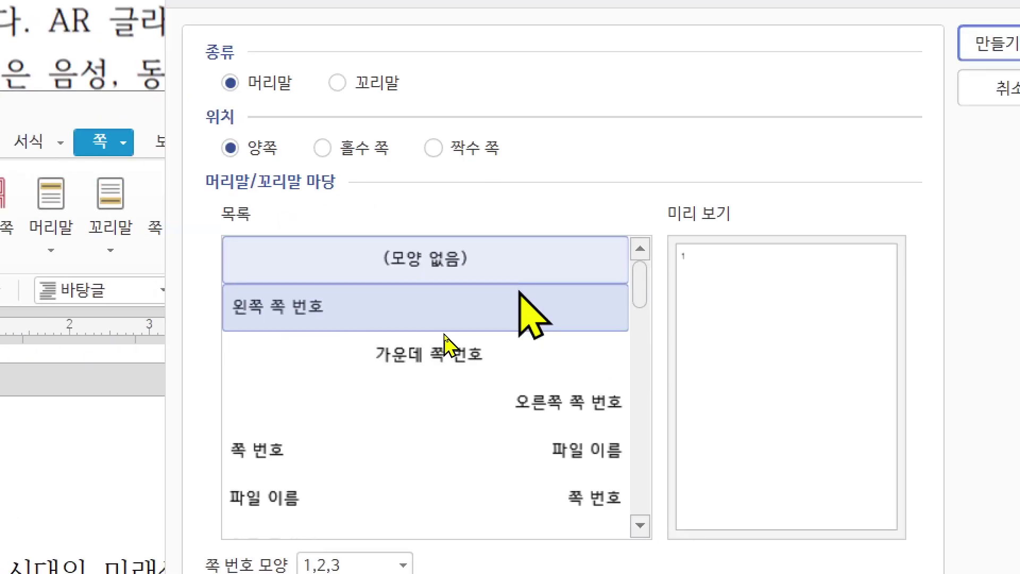
{"action": "left_click", "coordinate": [474, 355]}
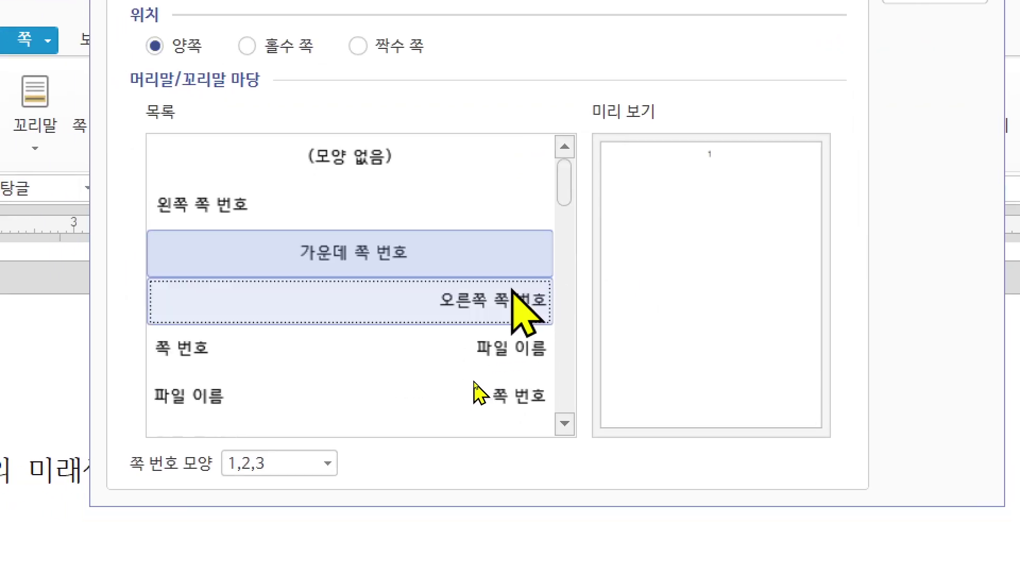
{"action": "left_click", "coordinate": [513, 291]}
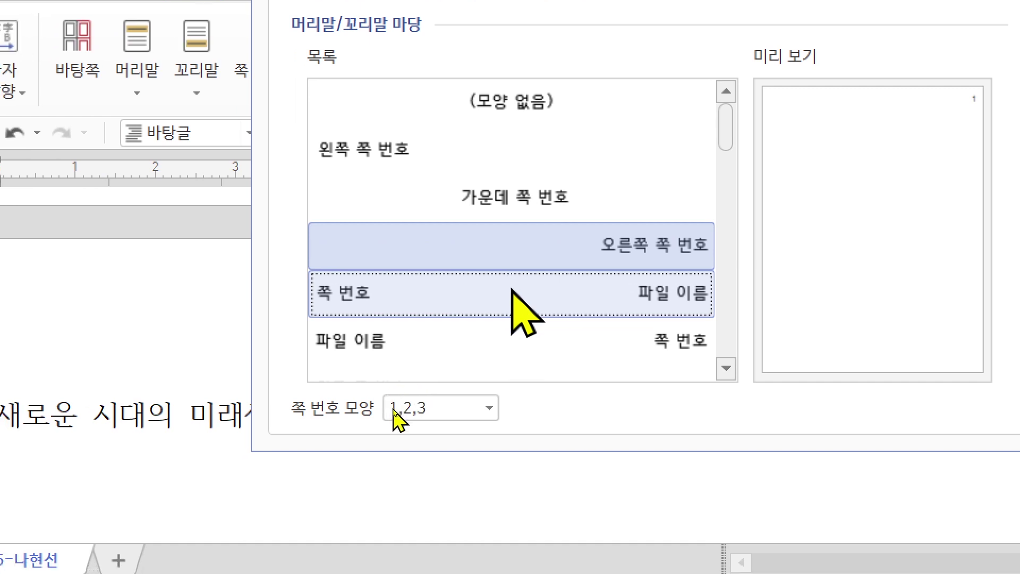
{"action": "left_click", "coordinate": [513, 293]}
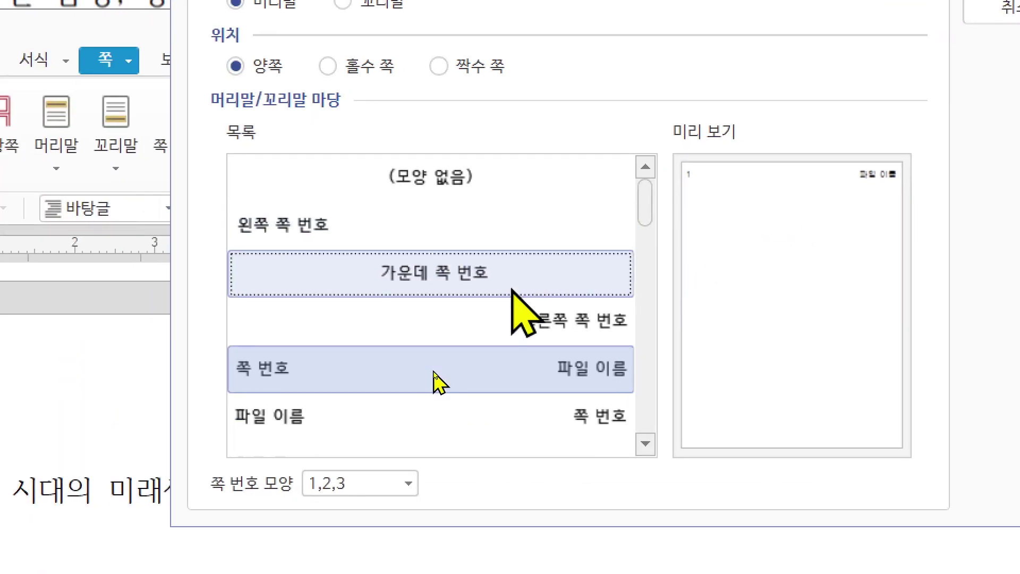
{"action": "scroll", "coordinate": [511, 290], "scroll_direction": "down", "scroll_amount": 2}
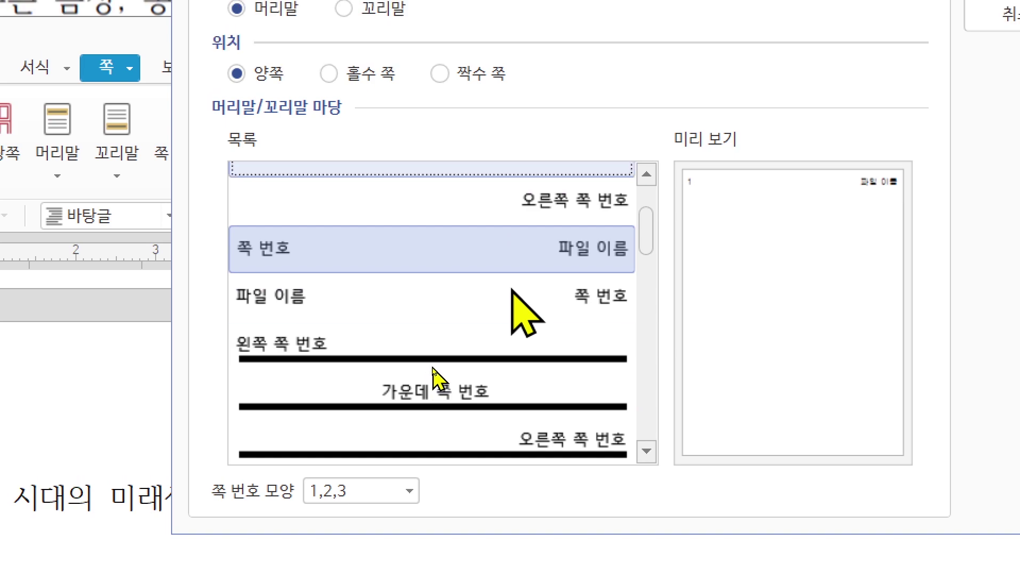
{"action": "left_click", "coordinate": [428, 366]}
{"action": "left_click_drag", "start_coordinate": [662, 246], "coordinate": [662, 294]}
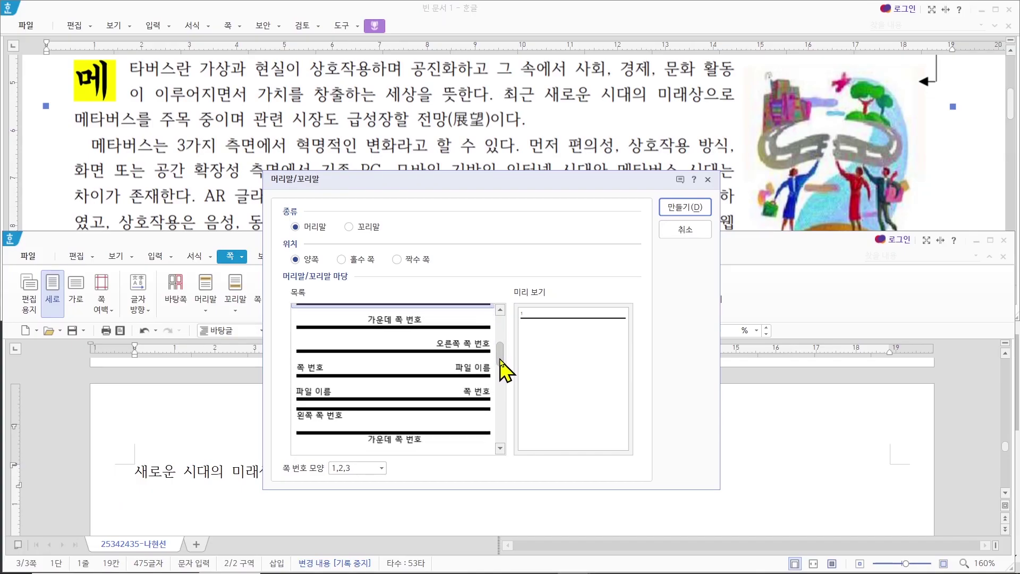
{"action": "left_click_drag", "start_coordinate": [500, 360], "coordinate": [501, 319]}
- Create a 머리말 for 양쪽 with the (모양 없음) layout
{"action": "left_click", "coordinate": [456, 319]}
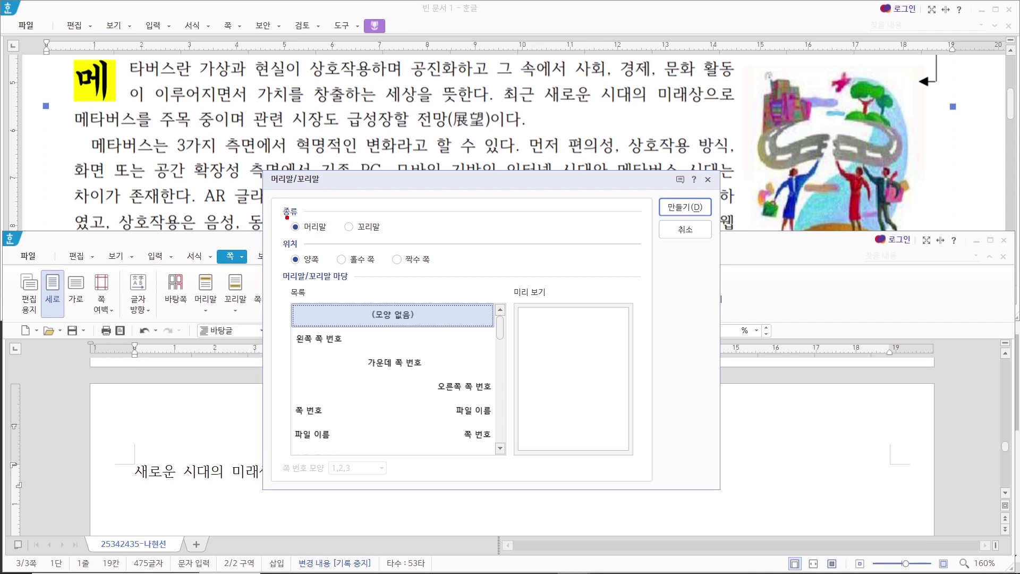
{"action": "mouse_move", "coordinate": [287, 216]}
{"action": "left_mouse_down"}
{"action": "mouse_move", "coordinate": [337, 234]}
{"action": "mouse_move", "coordinate": [322, 270]}
{"action": "mouse_move", "coordinate": [351, 333]}
{"action": "mouse_move", "coordinate": [499, 334]}
{"action": "left_mouse_up"}
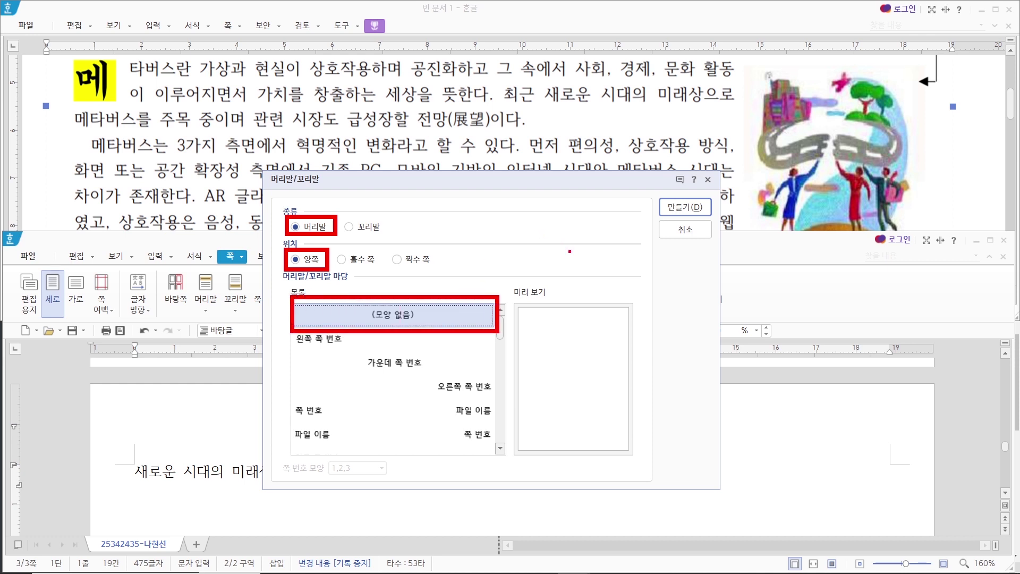
{"action": "key", "text": "Escape"}
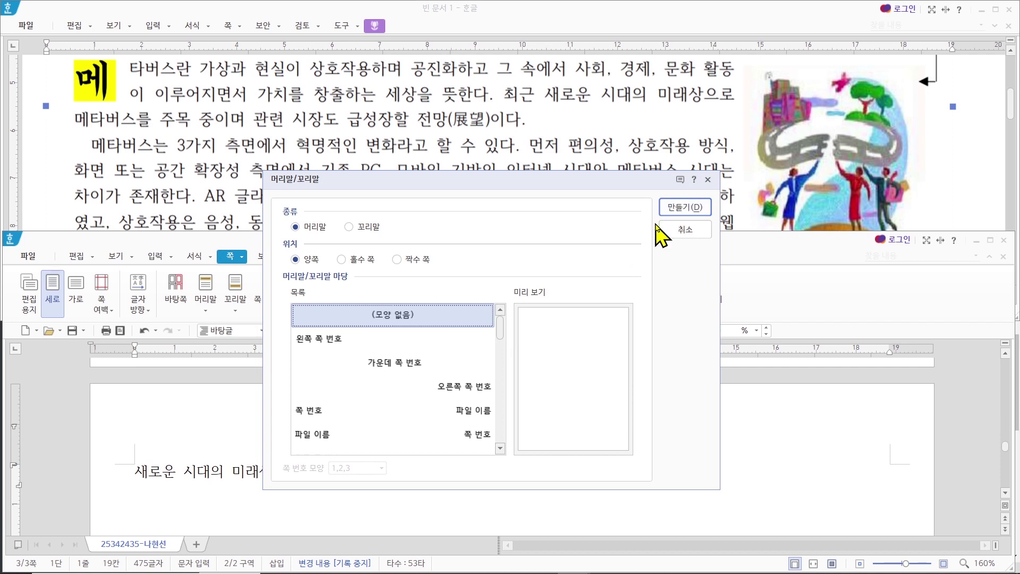
{"action": "left_click", "coordinate": [690, 206]}
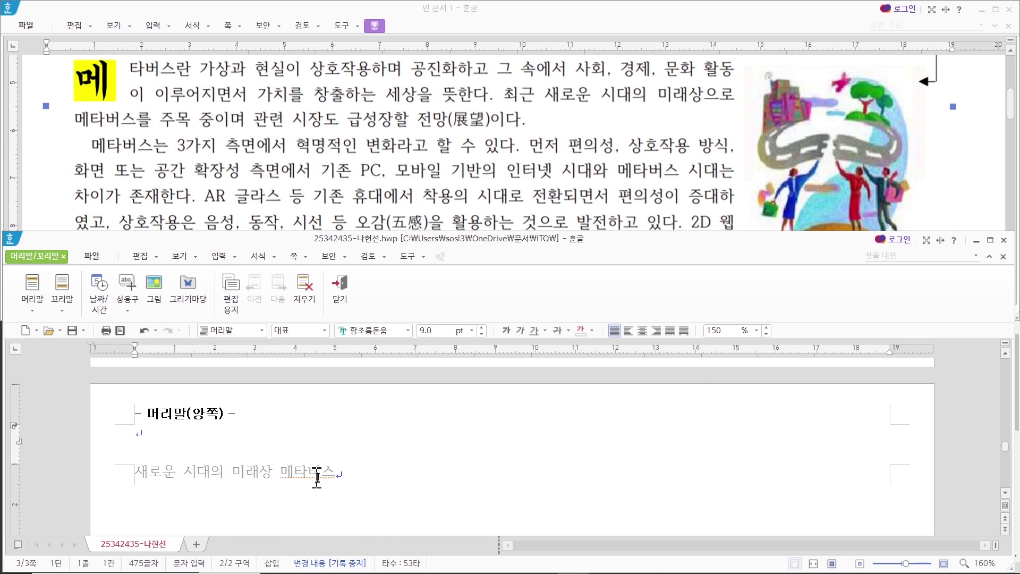
{"action": "key", "text": "ctrl+2"}
{"action": "left_click_drag", "start_coordinate": [132, 462], "coordinate": [361, 493]}
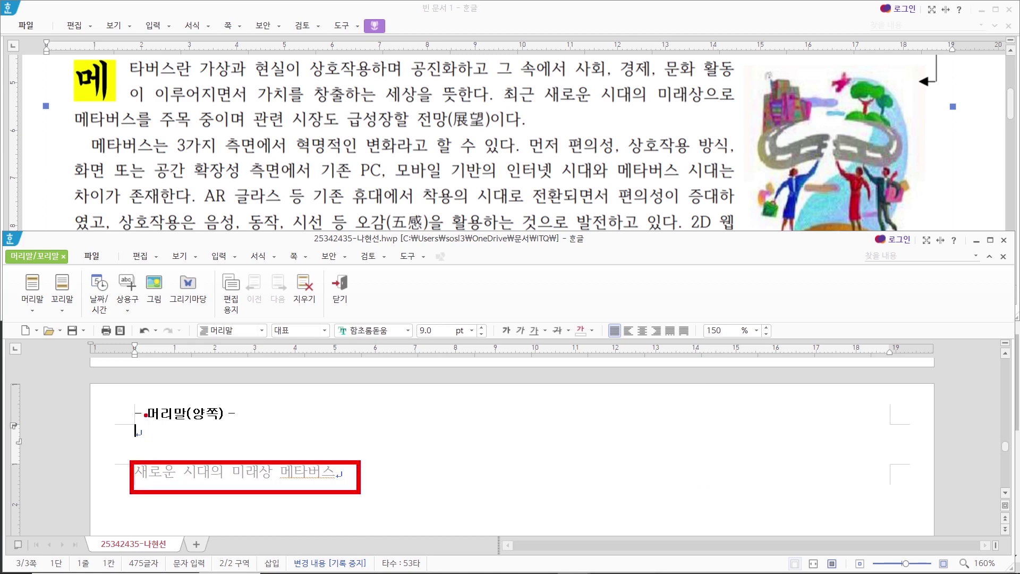
{"action": "left_click_drag", "start_coordinate": [135, 399], "coordinate": [246, 425]}
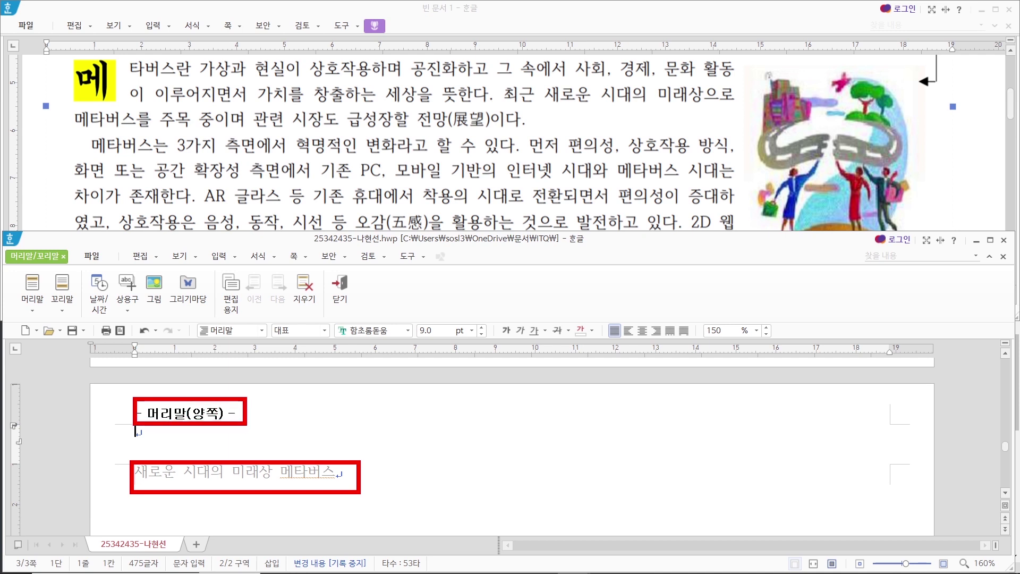
{"action": "key", "text": "Escape"}
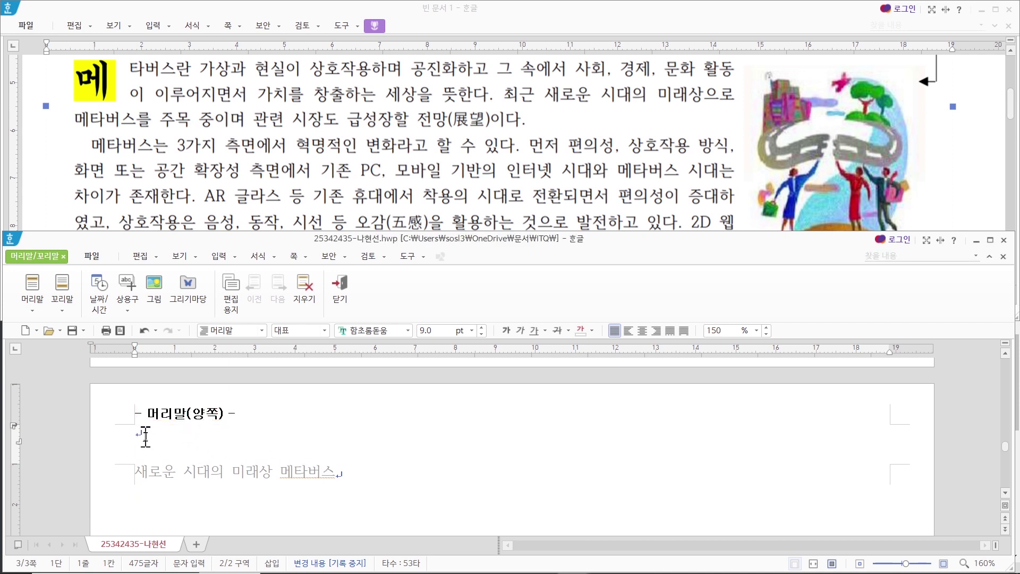
- Enter 로그인 메타버스 as the header text, following the exam sheet
{"action": "scroll", "coordinate": [494, 212], "scroll_direction": "up", "scroll_amount": 5}
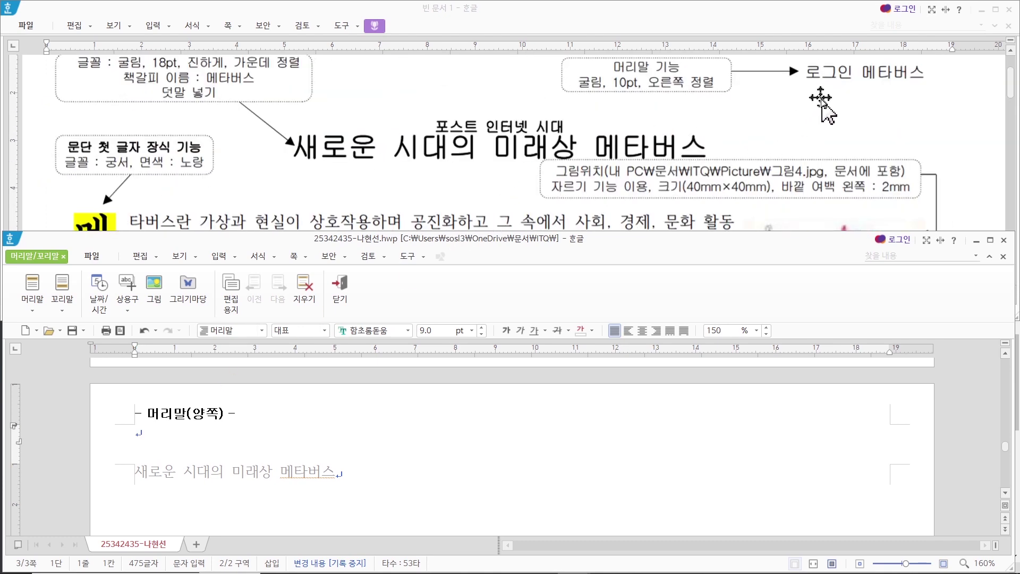
{"action": "scroll", "coordinate": [822, 117], "scroll_direction": "up", "scroll_amount": 2}
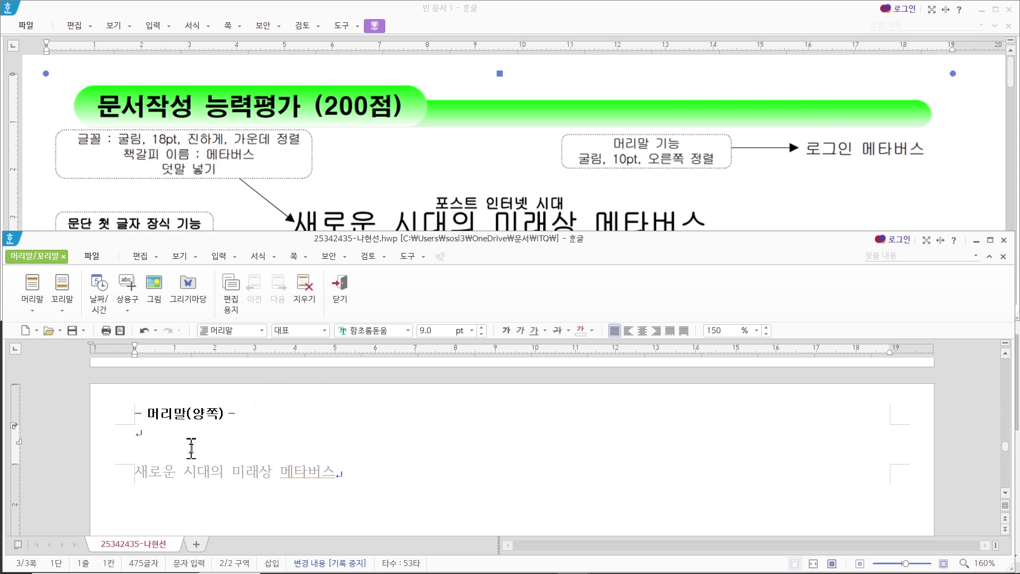
{"action": "type", "text": "로그인 메타버스"}
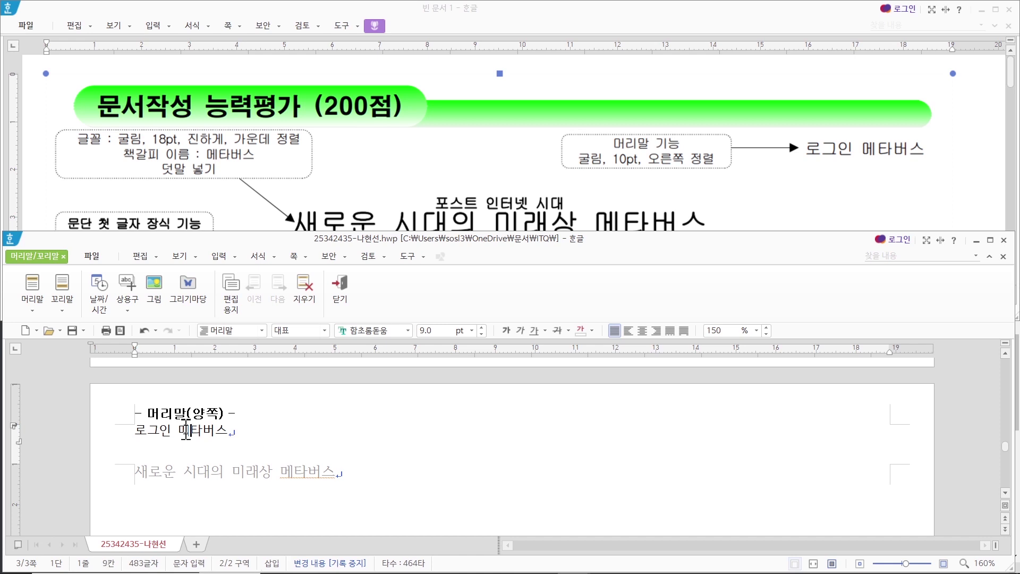
- Format the header text 로그인 메타버스 in 굴림, 10 pt, right-aligned, and return to the document body
{"action": "triple_click", "coordinate": [186, 431]}
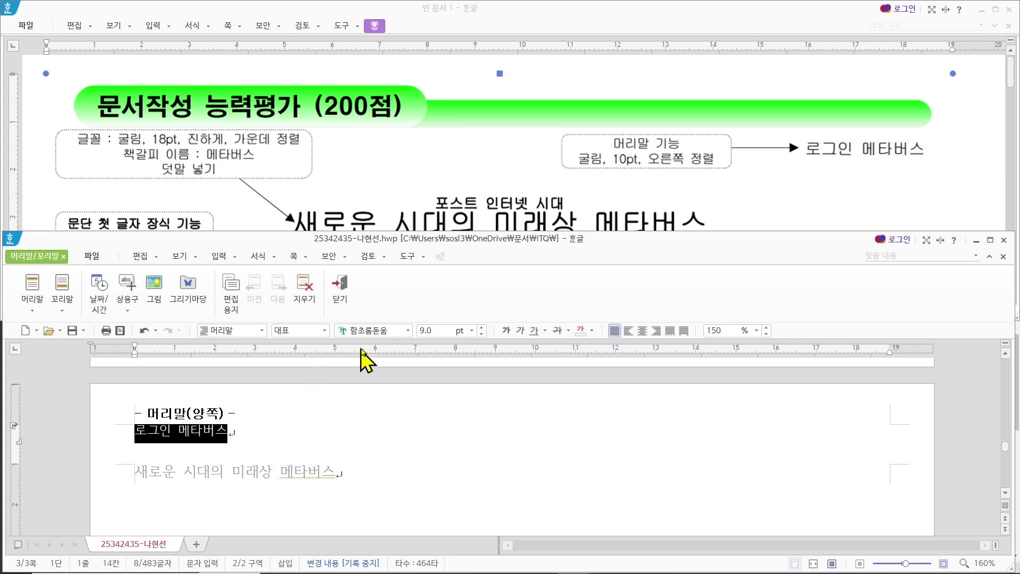
{"action": "left_click", "coordinate": [383, 330]}
{"action": "type", "text": "ㄱ"}
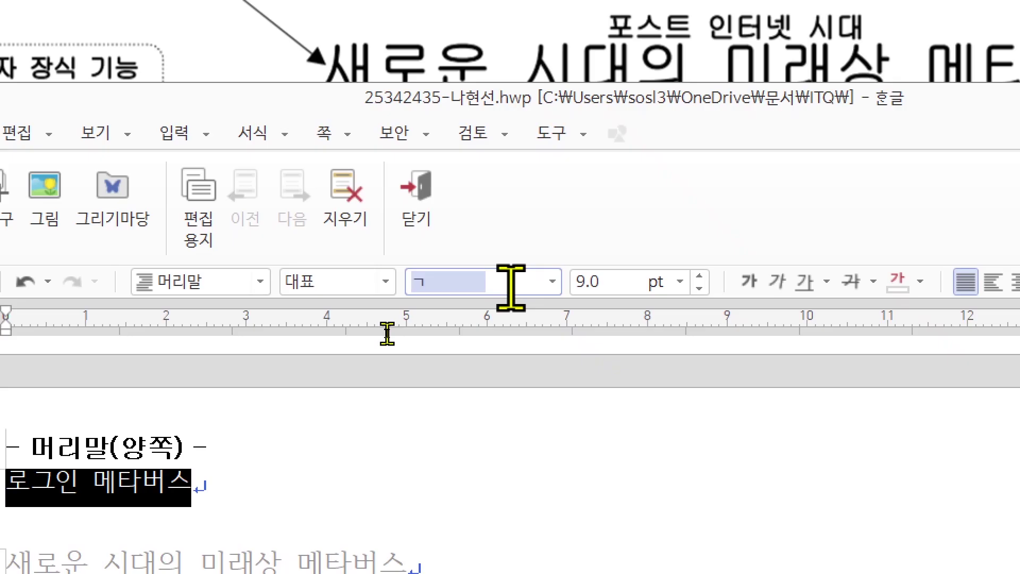
{"action": "type", "text": "굴림"}
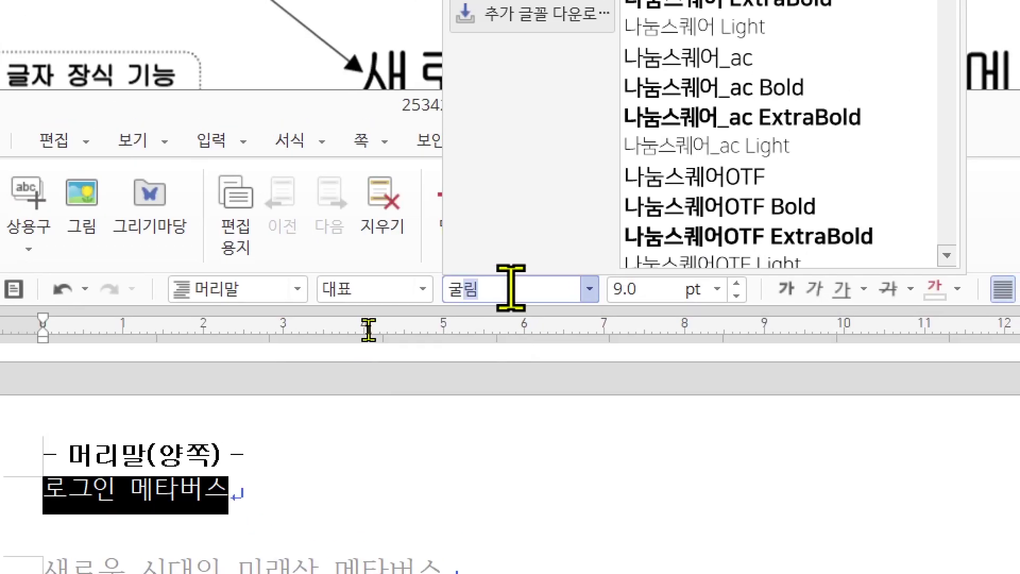
{"action": "key", "text": "Return"}
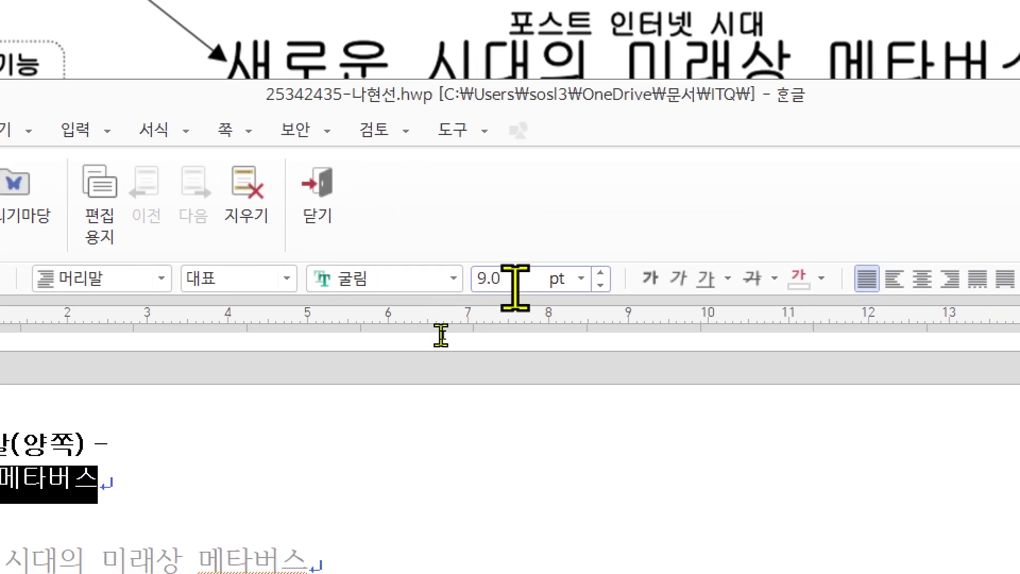
{"action": "left_click", "coordinate": [601, 272]}
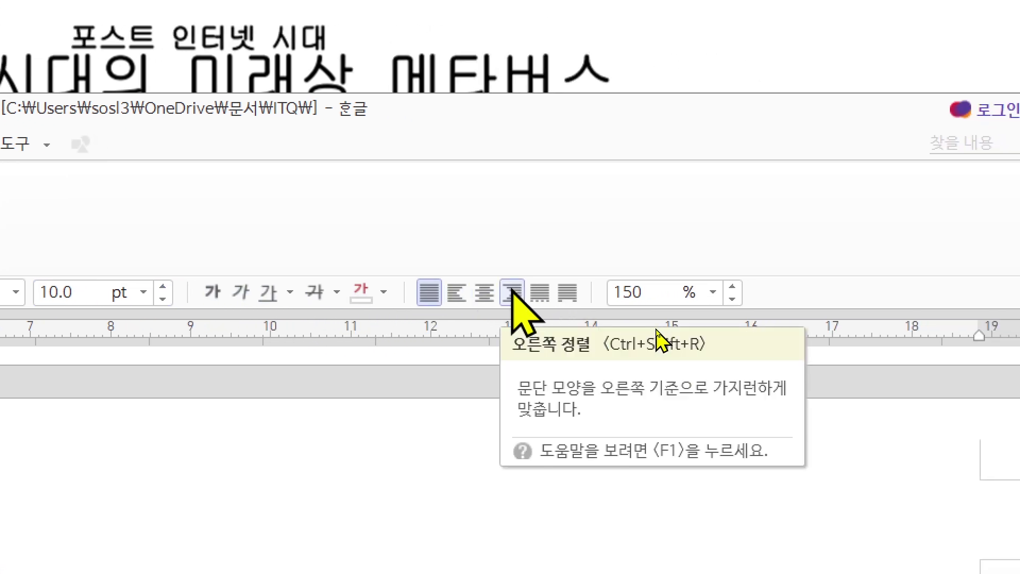
{"action": "left_click", "coordinate": [513, 292]}
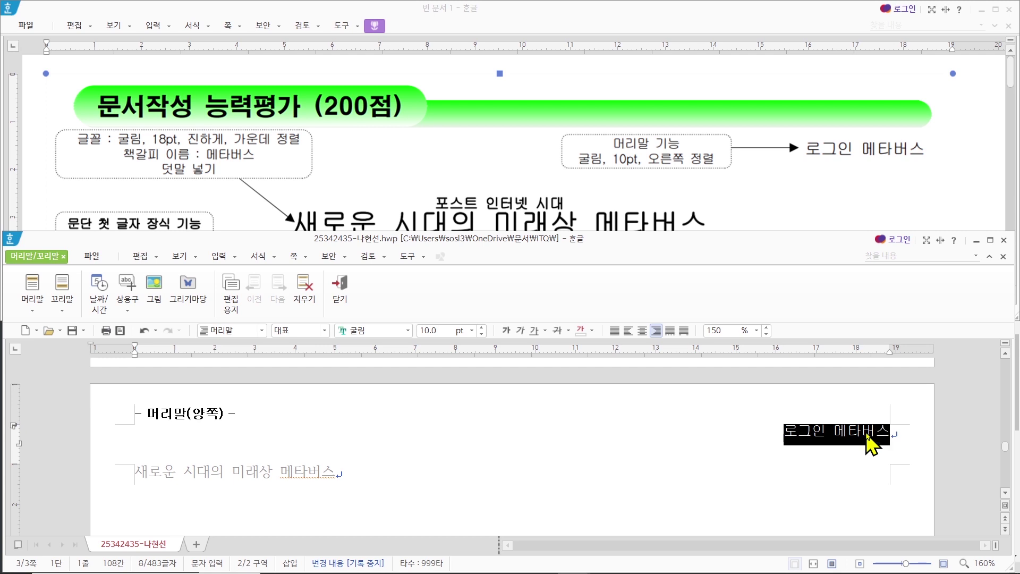
{"action": "left_click", "coordinate": [865, 432]}
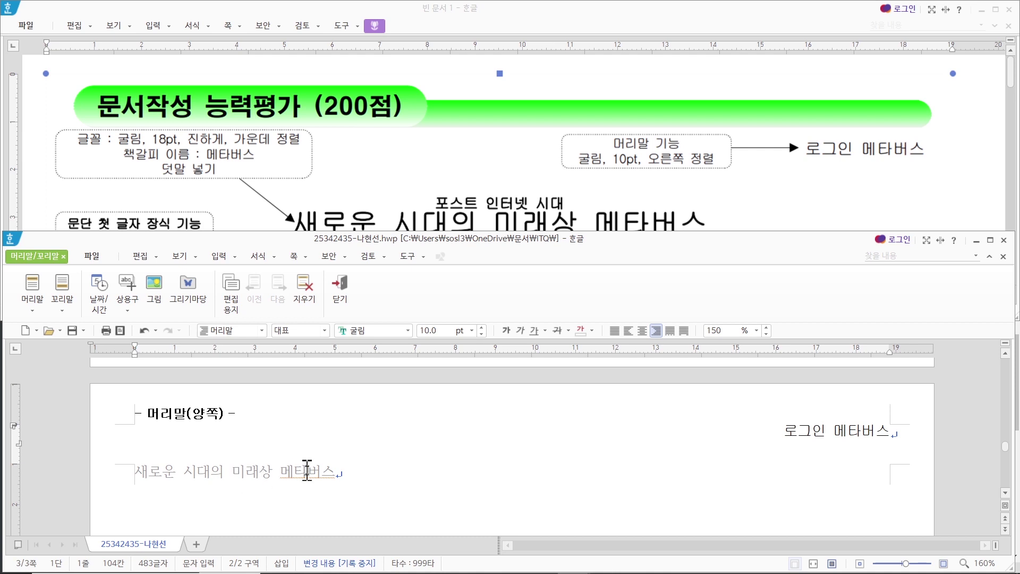
{"action": "key", "text": "Home"}
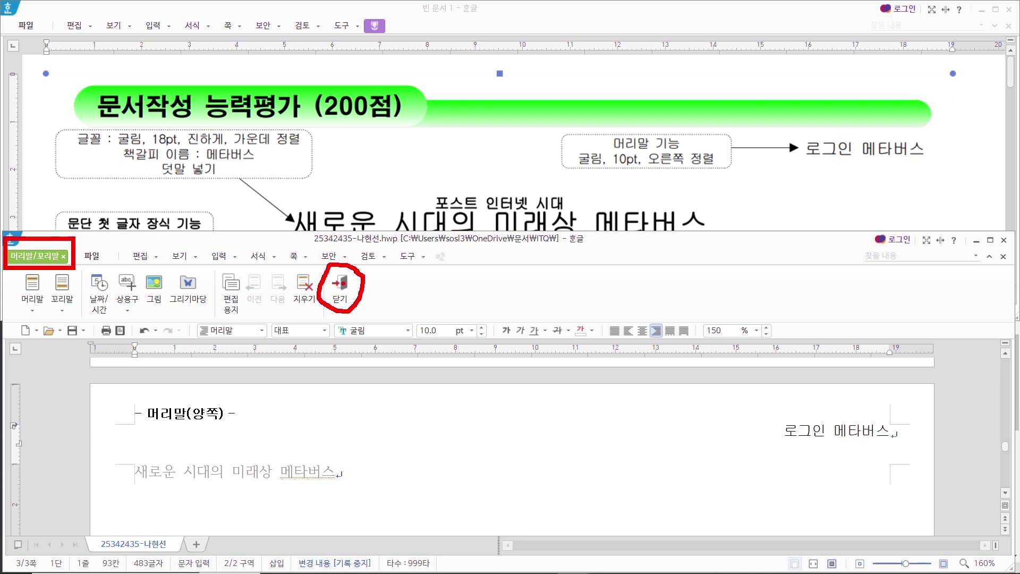
{"action": "left_click", "coordinate": [342, 290]}
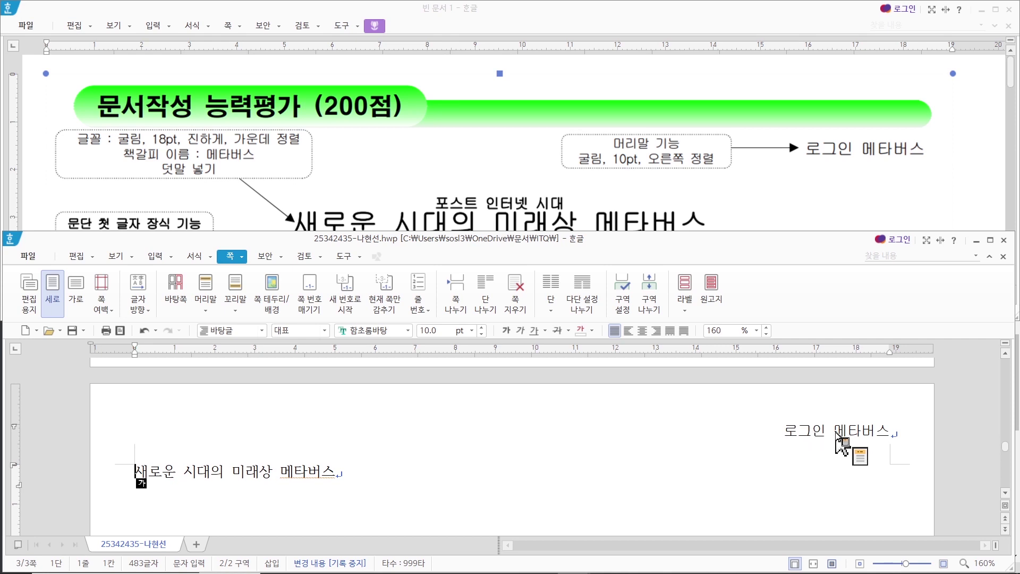
- Reopen the header from its text 로그인 메타버스 and leave header editing again
{"action": "double_click", "coordinate": [817, 432]}
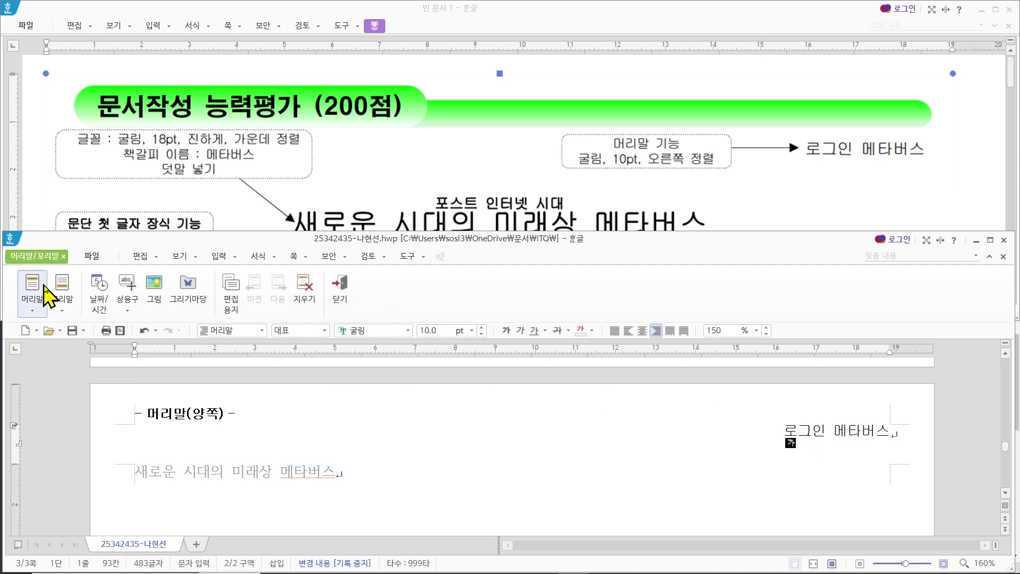
{"action": "left_click", "coordinate": [339, 304]}
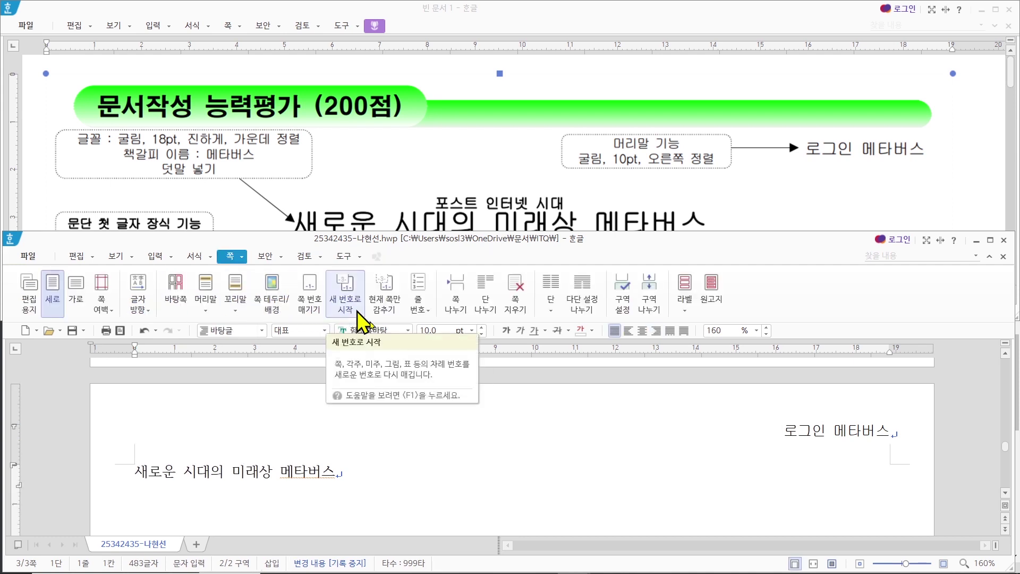
- Examine the exam sheet's title instructions for font, size, alignment, bookmark name and 덧말, and compare them with the document's title line
{"action": "scroll", "coordinate": [305, 154], "scroll_direction": "down", "scroll_amount": 2}
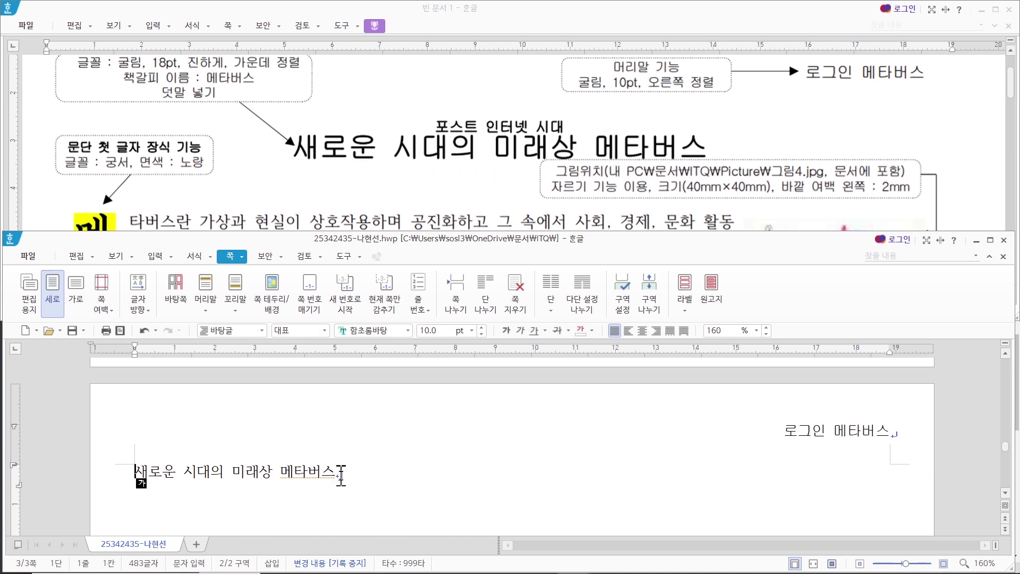
{"action": "scroll", "coordinate": [276, 140], "scroll_direction": "up", "scroll_amount": 3}
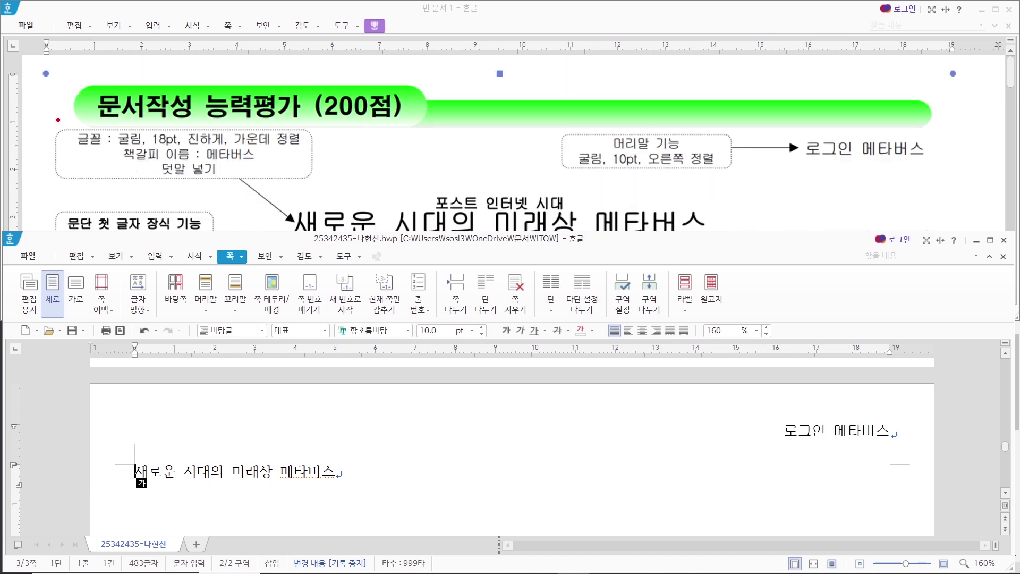
{"action": "left_click_drag", "start_coordinate": [52, 123], "coordinate": [331, 192]}
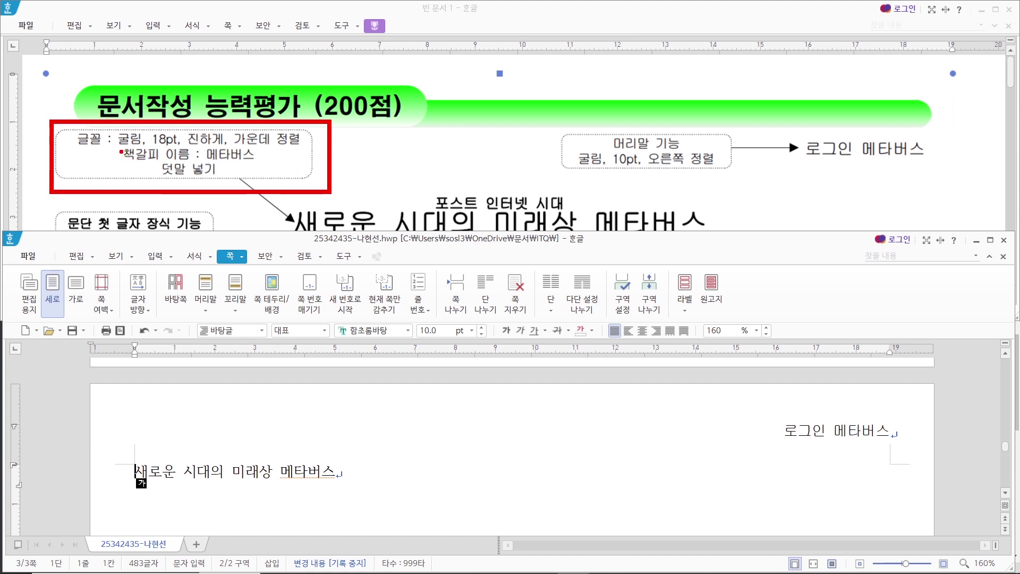
{"action": "left_click_drag", "start_coordinate": [119, 145], "coordinate": [194, 164]}
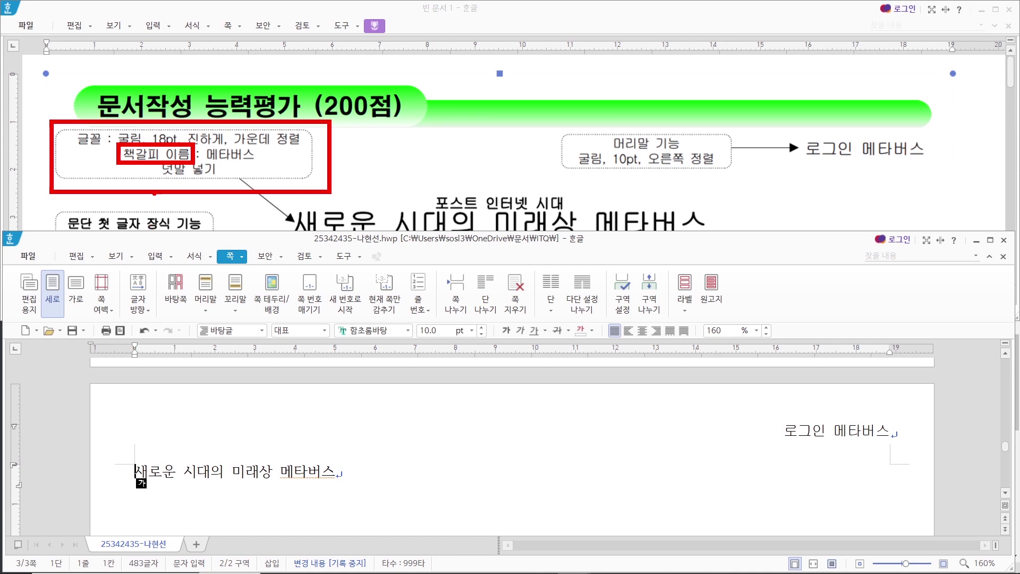
{"action": "left_click_drag", "start_coordinate": [199, 162], "coordinate": [261, 161]}
{"action": "mouse_move", "coordinate": [95, 152]}
{"action": "left_mouse_down"}
{"action": "mouse_move", "coordinate": [71, 145]}
{"action": "mouse_move", "coordinate": [104, 131]}
{"action": "mouse_move", "coordinate": [102, 142]}
{"action": "left_mouse_up"}
{"action": "key", "text": "e"}
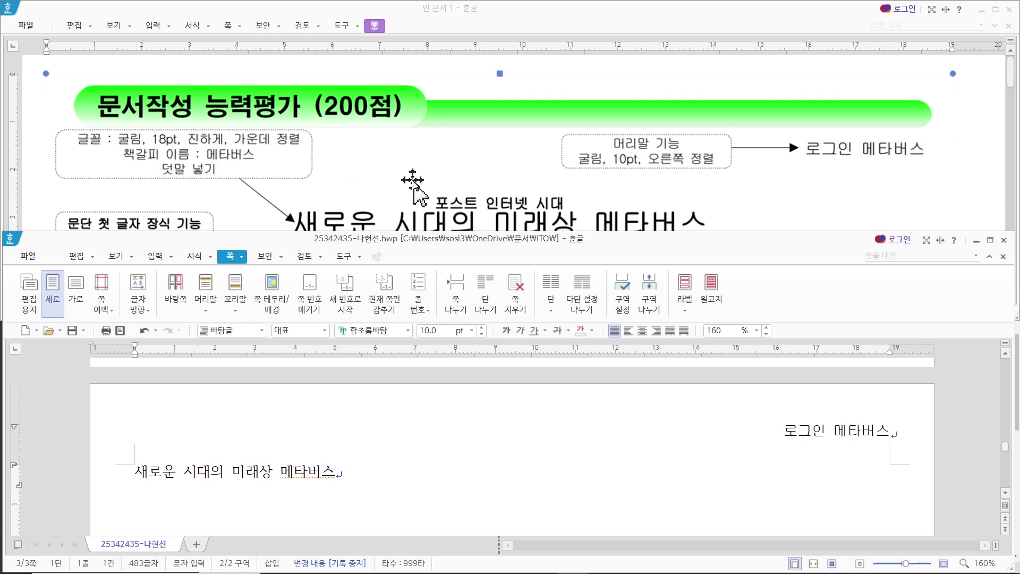
{"action": "scroll", "coordinate": [414, 183], "scroll_direction": "down", "scroll_amount": 3}
{"action": "mouse_move", "coordinate": [428, 113]}
{"action": "left_mouse_down"}
{"action": "mouse_move", "coordinate": [451, 129]}
{"action": "mouse_move", "coordinate": [572, 138]}
{"action": "left_mouse_up"}
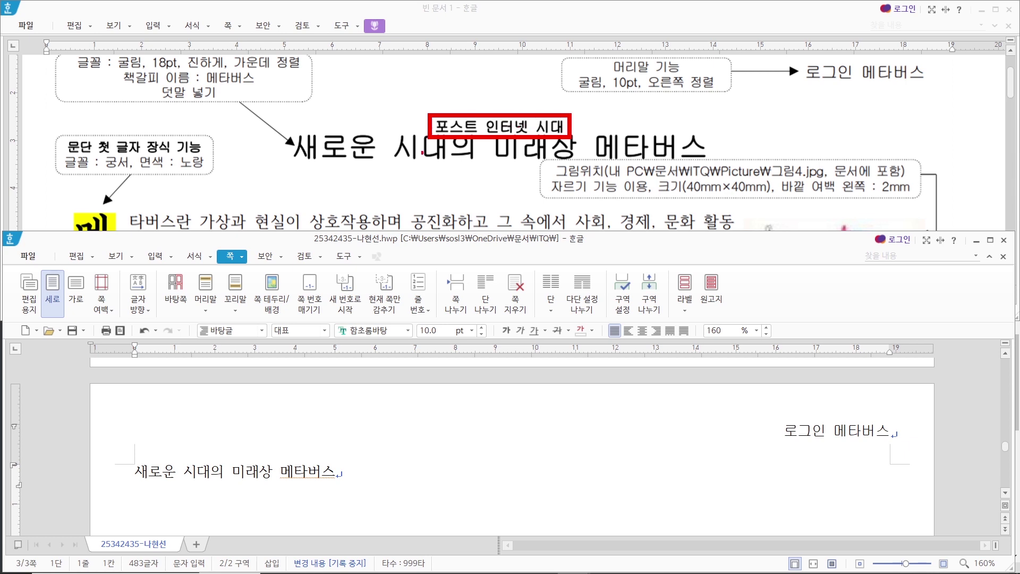
{"action": "left_click_drag", "start_coordinate": [72, 54], "coordinate": [108, 76]}
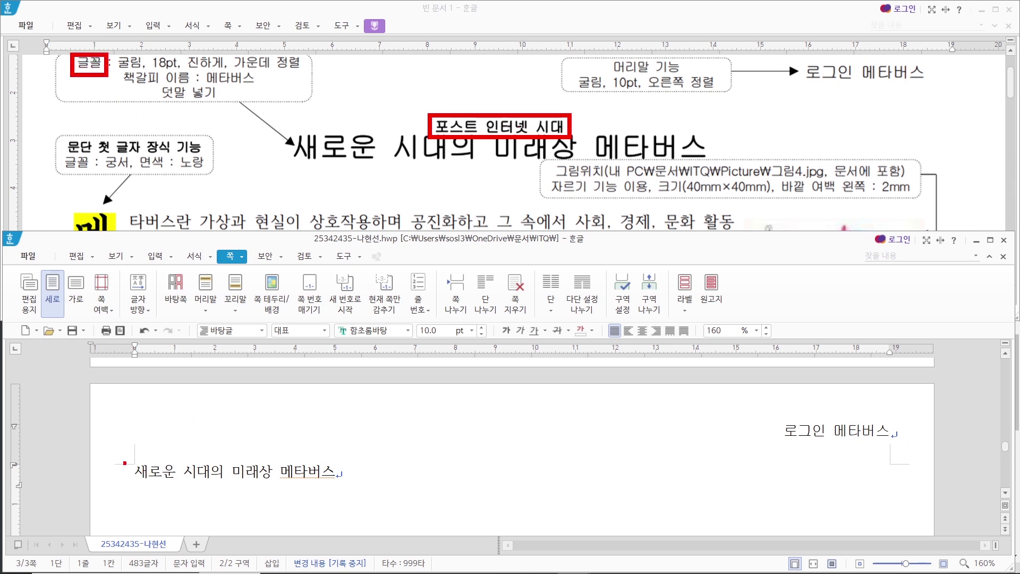
{"action": "mouse_move", "coordinate": [125, 462]}
{"action": "left_mouse_down"}
{"action": "mouse_move", "coordinate": [243, 492]}
{"action": "mouse_move", "coordinate": [372, 492]}
{"action": "left_mouse_up"}
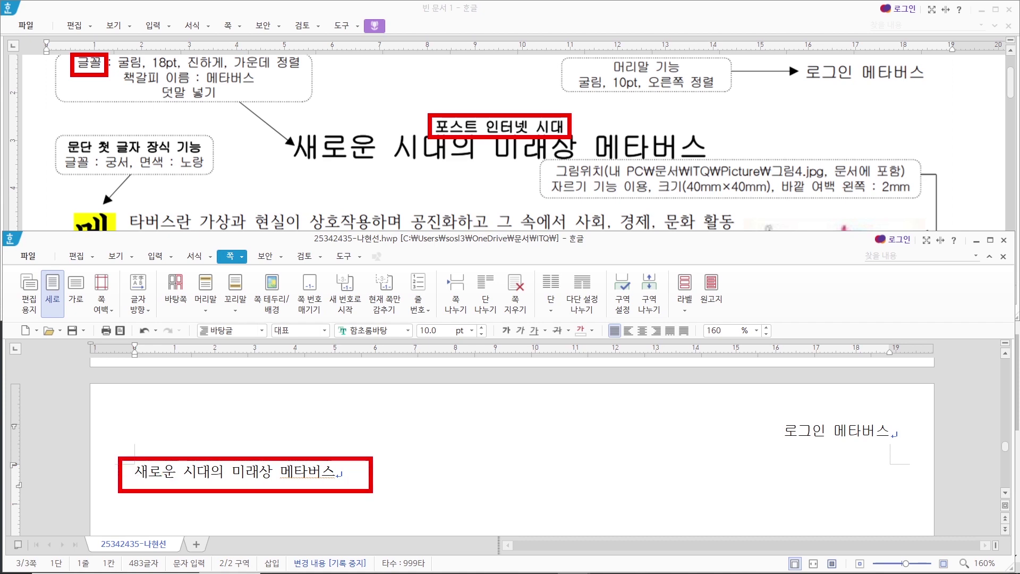
{"action": "key", "text": "Escape"}
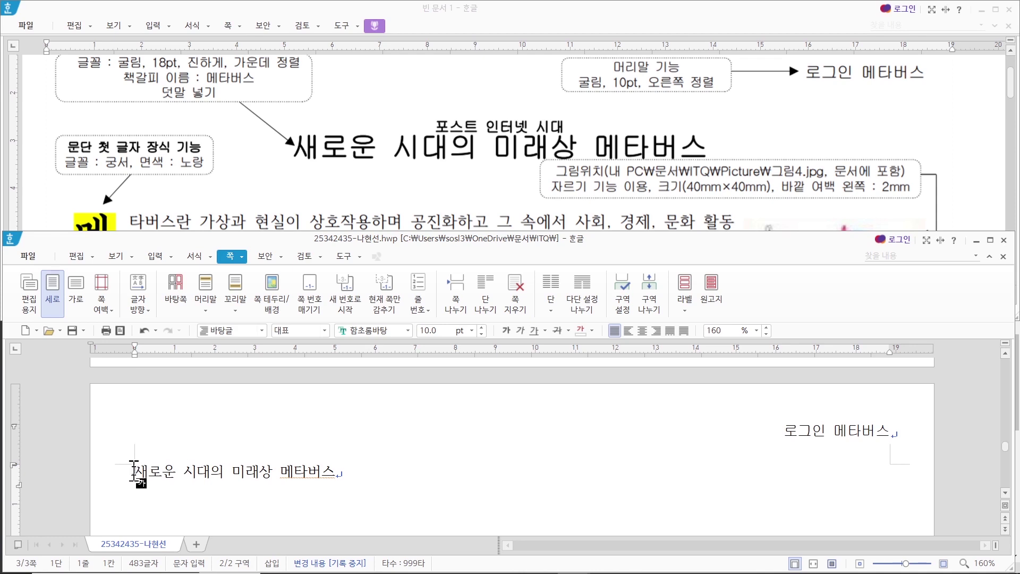
{"action": "left_click_drag", "start_coordinate": [134, 471], "coordinate": [342, 472]}
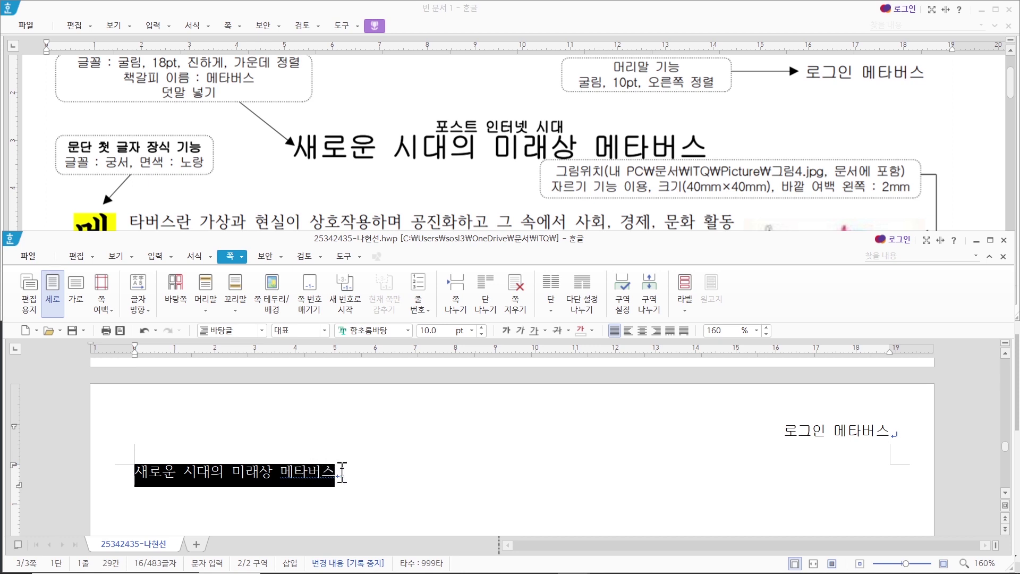
{"action": "left_click", "coordinate": [342, 472]}
{"action": "triple_click", "coordinate": [141, 481]}
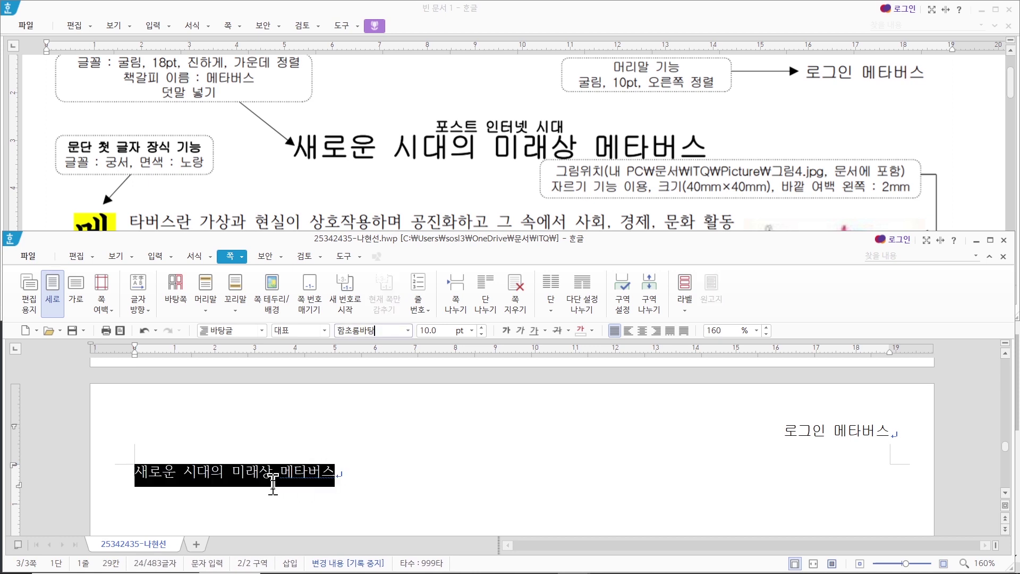
{"action": "left_click", "coordinate": [183, 479]}
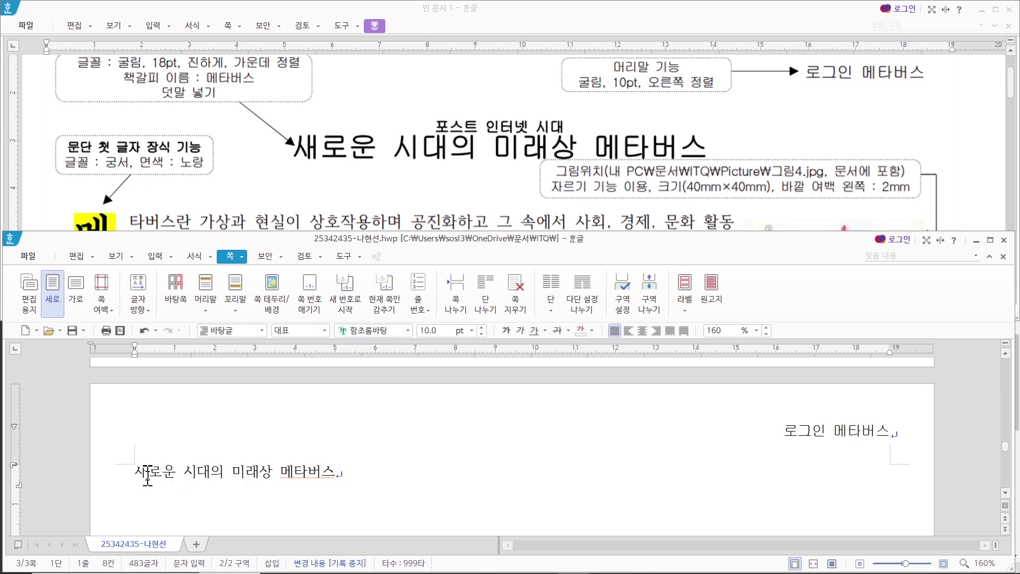
- Try moving the characters 새로운 시 to the end of the title line, and undo the move
{"action": "left_click_drag", "start_coordinate": [136, 476], "coordinate": [194, 478]}
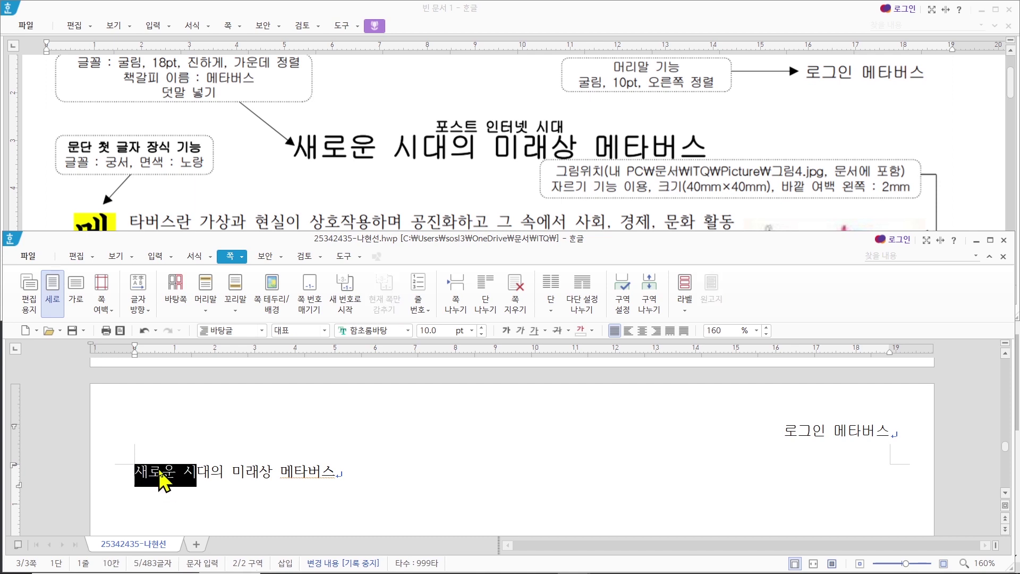
{"action": "left_click_drag", "start_coordinate": [137, 475], "coordinate": [197, 478]}
{"action": "left_click_drag", "start_coordinate": [140, 477], "coordinate": [337, 474]}
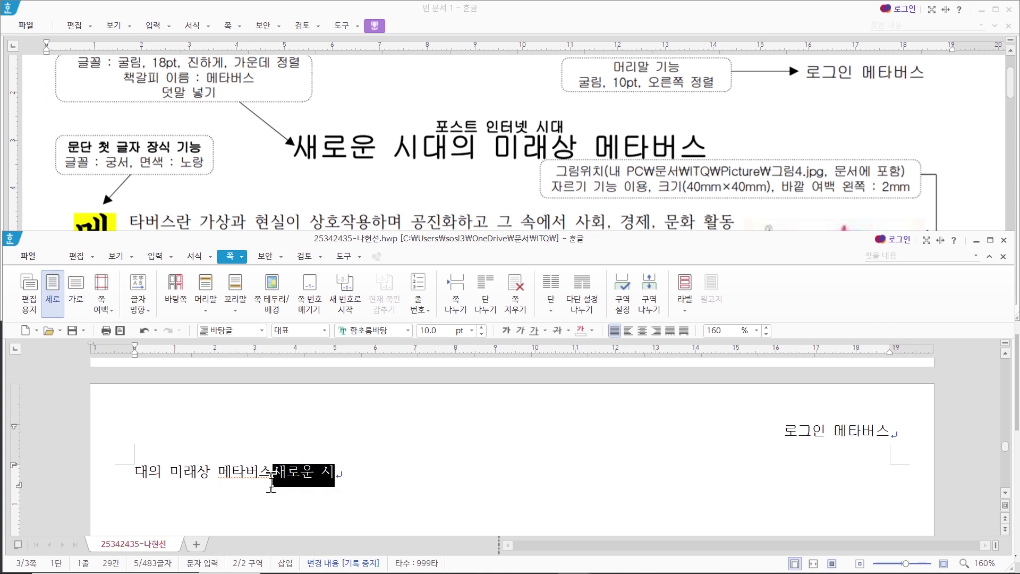
{"action": "left_click_drag", "start_coordinate": [296, 477], "coordinate": [130, 480]}
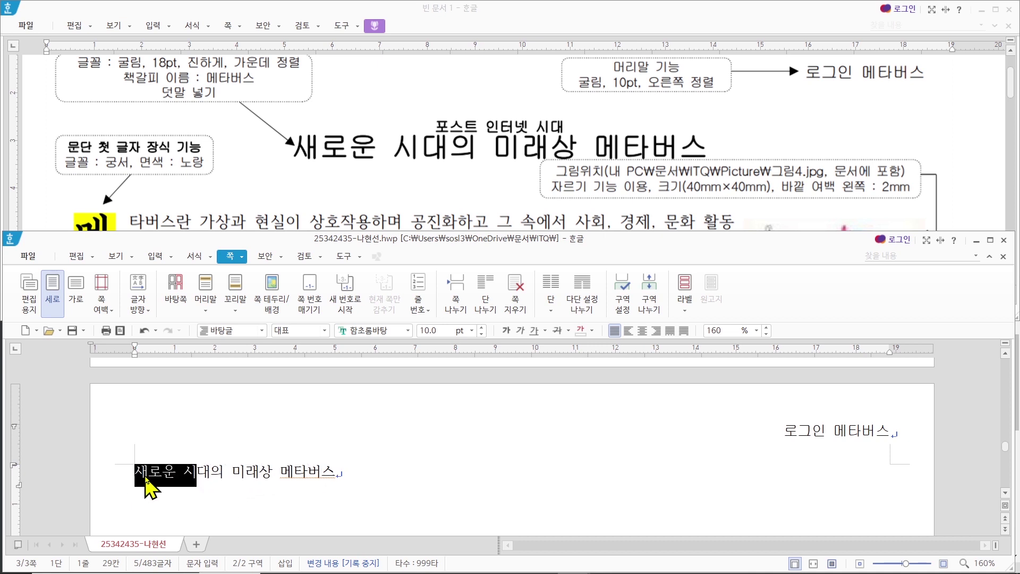
{"action": "key", "text": "ctrl+z"}
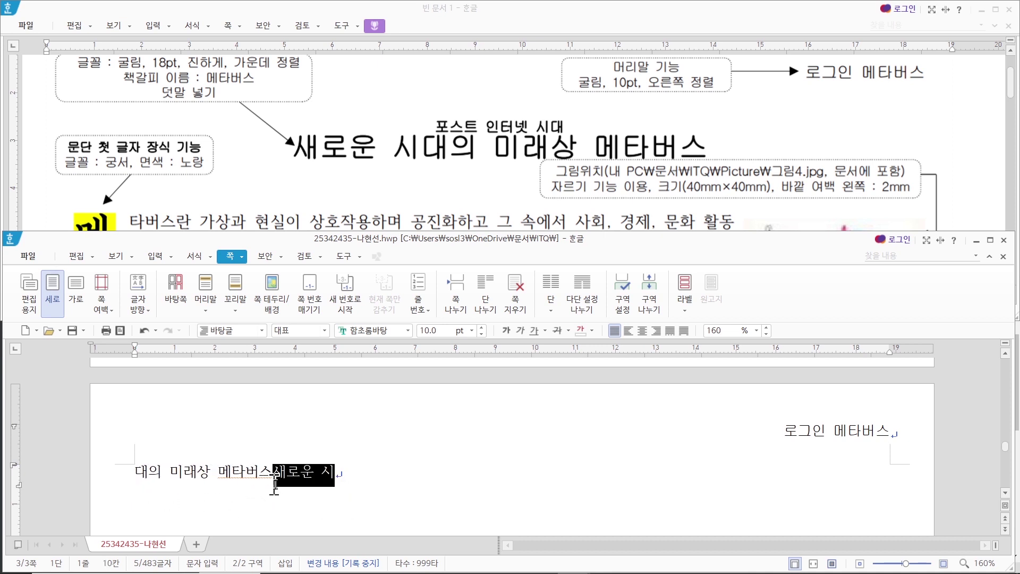
{"action": "mouse_move", "coordinate": [275, 481]}
{"action": "left_mouse_down"}
{"action": "mouse_move", "coordinate": [253, 480]}
{"action": "mouse_move", "coordinate": [263, 456]}
{"action": "mouse_move", "coordinate": [222, 456]}
{"action": "mouse_move", "coordinate": [287, 471]}
{"action": "left_mouse_up"}
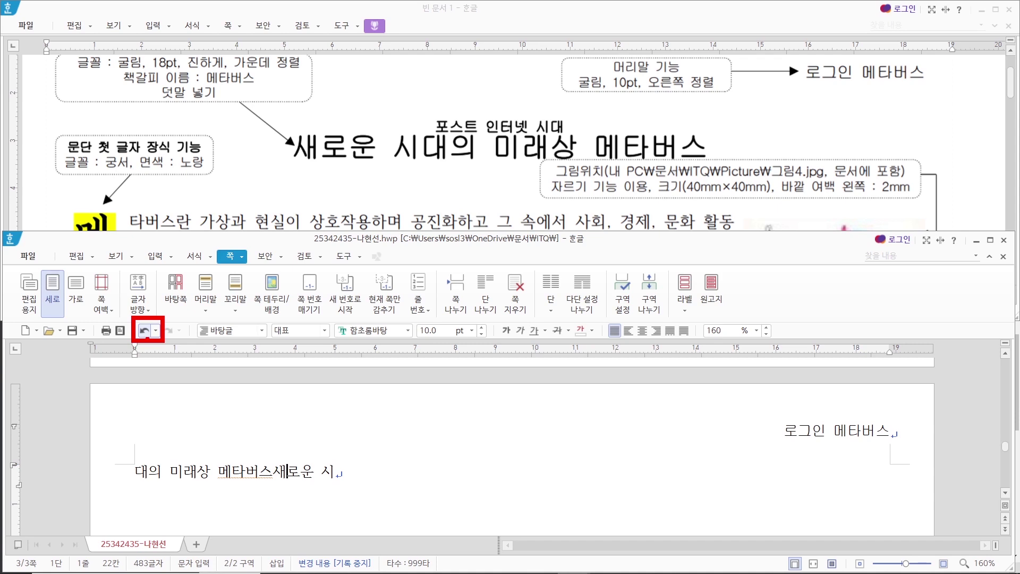
{"action": "left_click_drag", "start_coordinate": [149, 353], "coordinate": [147, 379]}
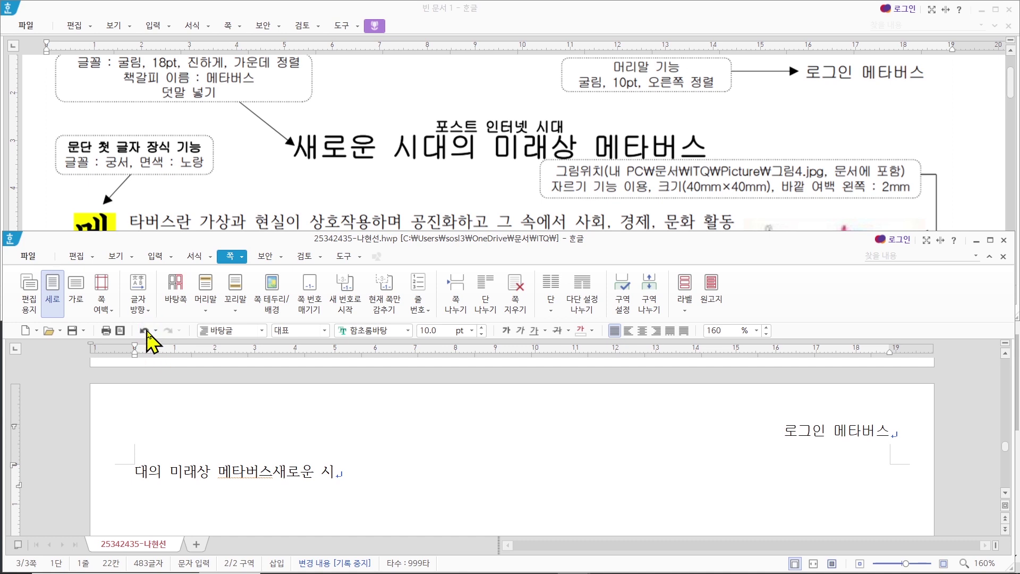
{"action": "left_click", "coordinate": [144, 331]}
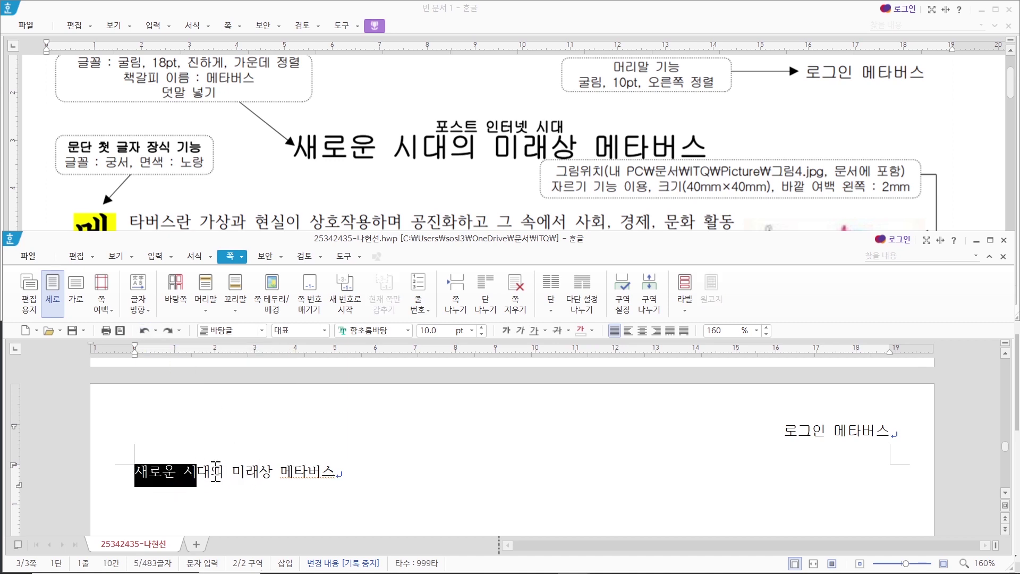
- Format the whole title 새로운 시대의 미래상 메타버스 in 굴림, 18 pt, bold and centre-aligned
{"action": "left_click", "coordinate": [244, 462]}
{"action": "left_click", "coordinate": [337, 472]}
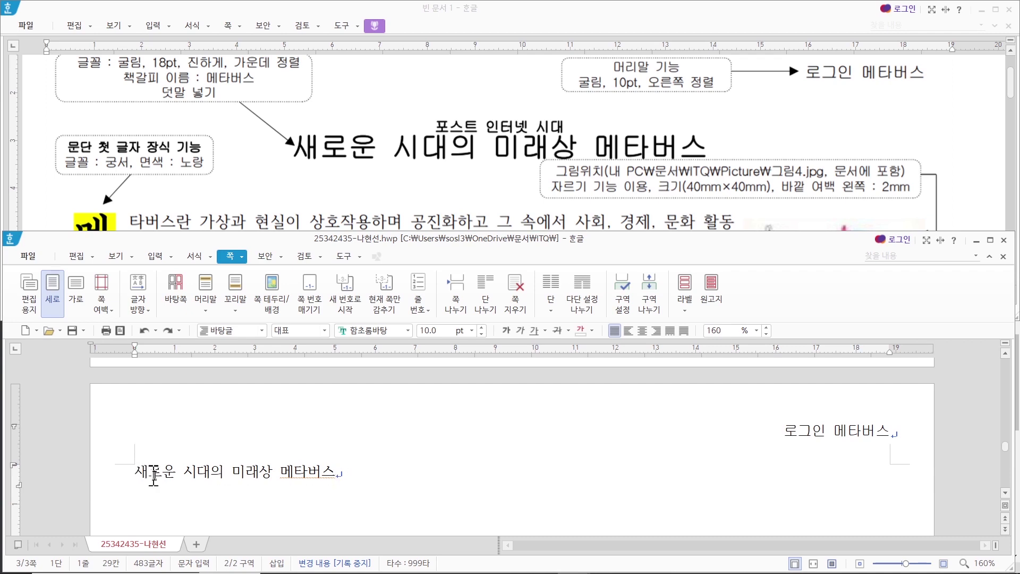
{"action": "triple_click", "coordinate": [199, 475]}
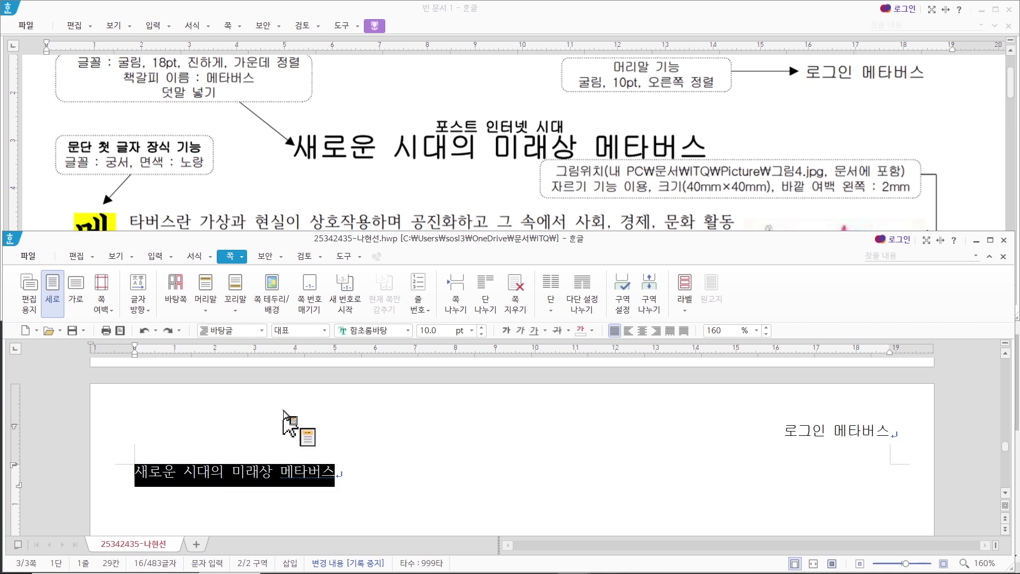
{"action": "left_click", "coordinate": [390, 331]}
{"action": "type", "text": "굴림"}
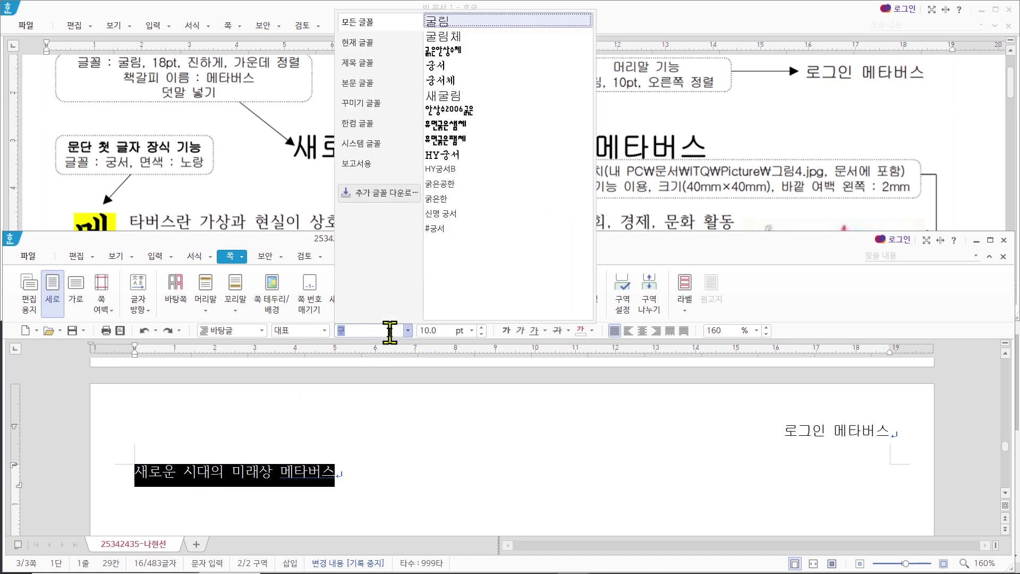
{"action": "key", "text": "Return"}
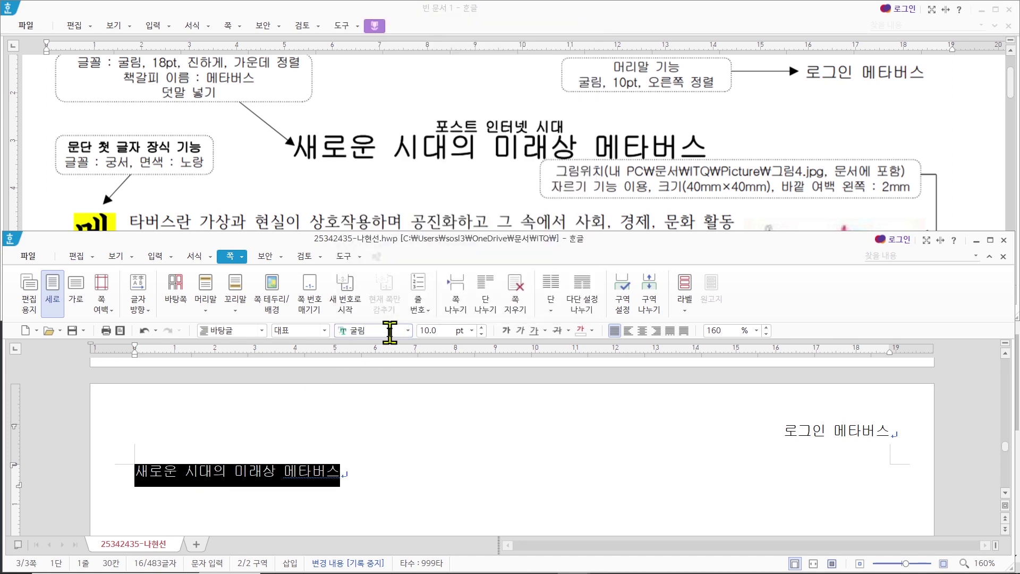
{"action": "left_click", "coordinate": [435, 331]}
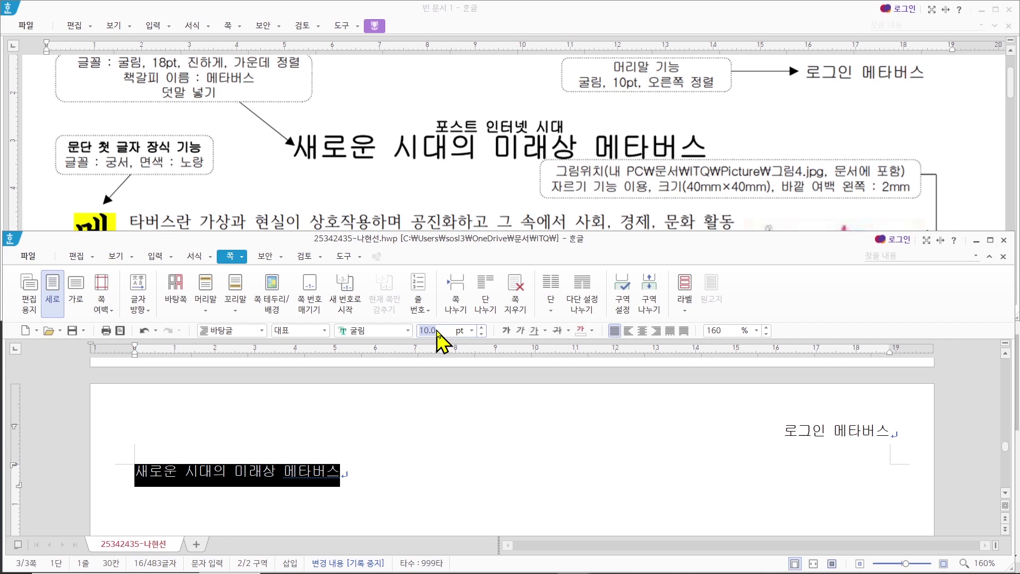
{"action": "type", "text": "18"}
{"action": "key", "text": "Return"}
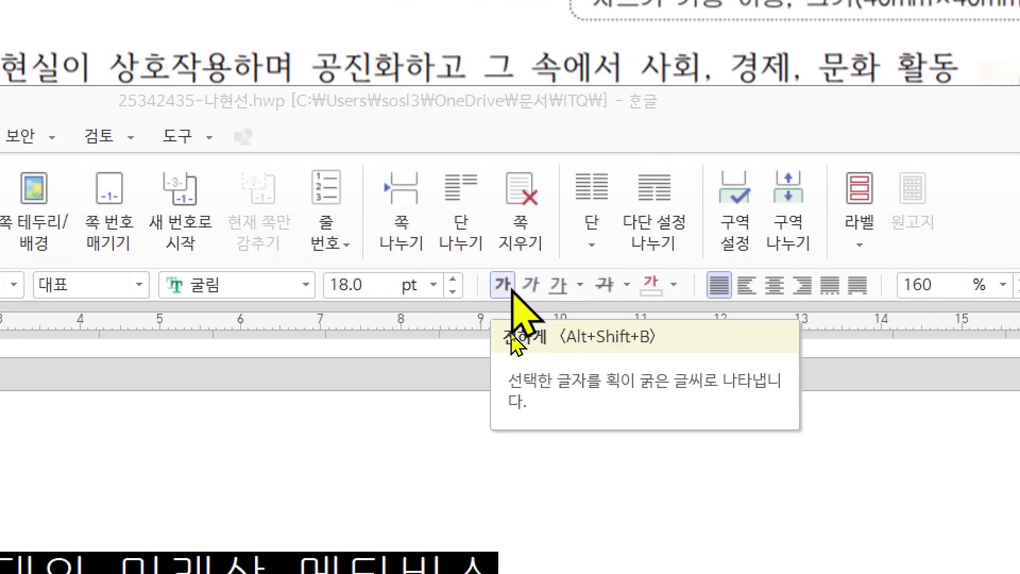
{"action": "left_click", "coordinate": [511, 289]}
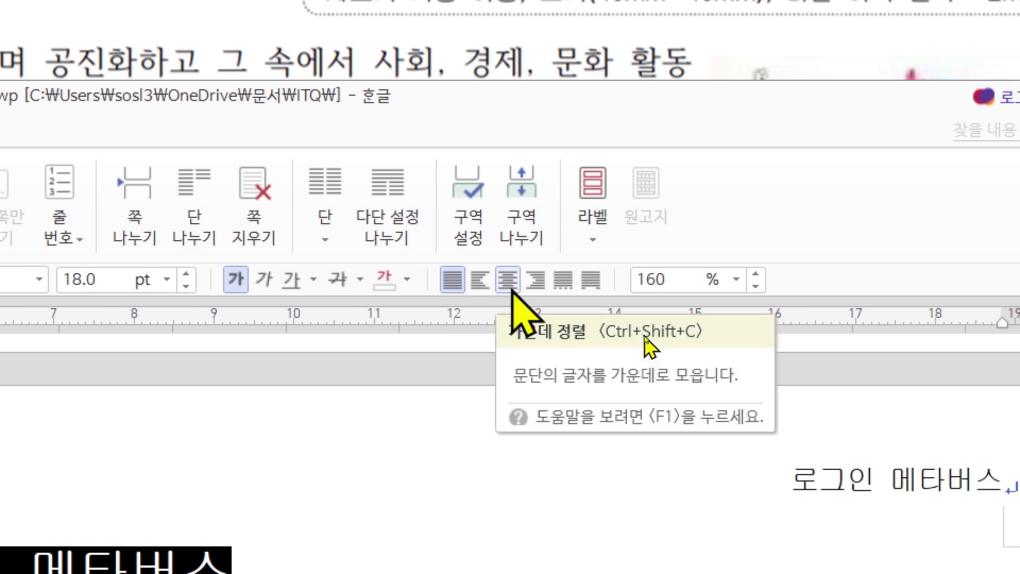
{"action": "left_click", "coordinate": [510, 289]}
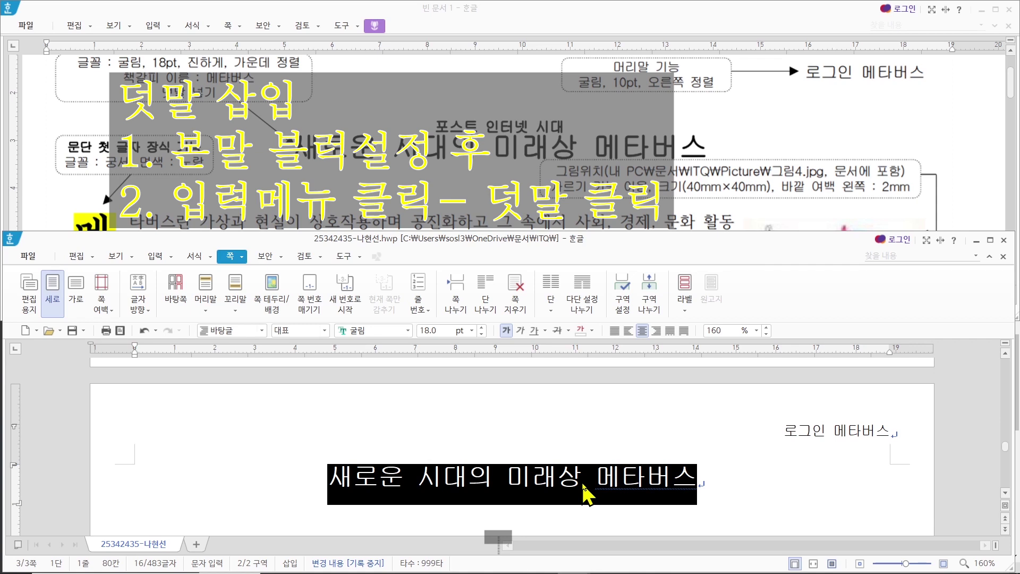
- Open the 덧말 넣기 dialog for the selected title and move the dialog clear of the title line
{"action": "left_click", "coordinate": [156, 257]}
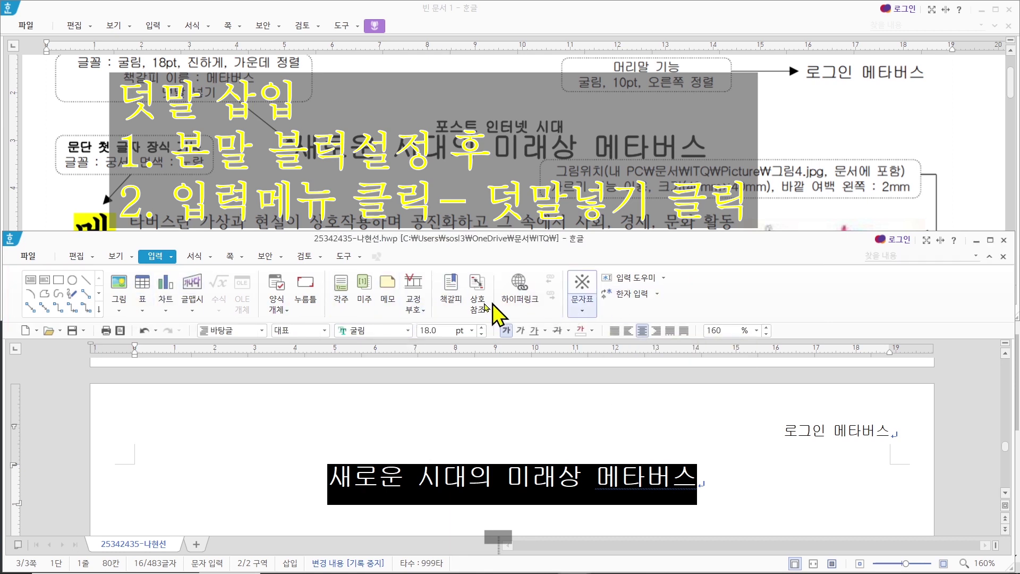
{"action": "left_click", "coordinate": [171, 257]}
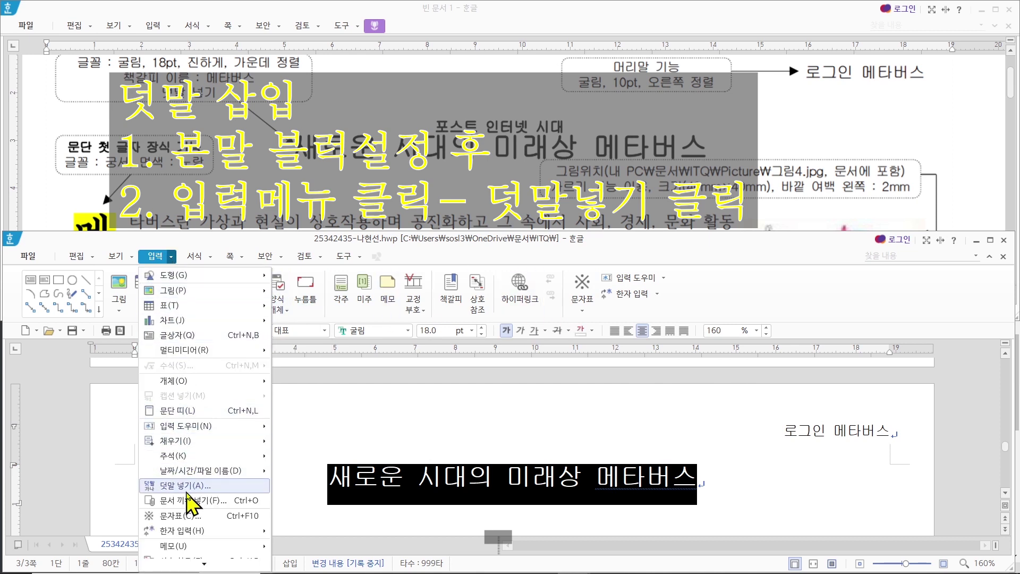
{"action": "key", "text": "Escape"}
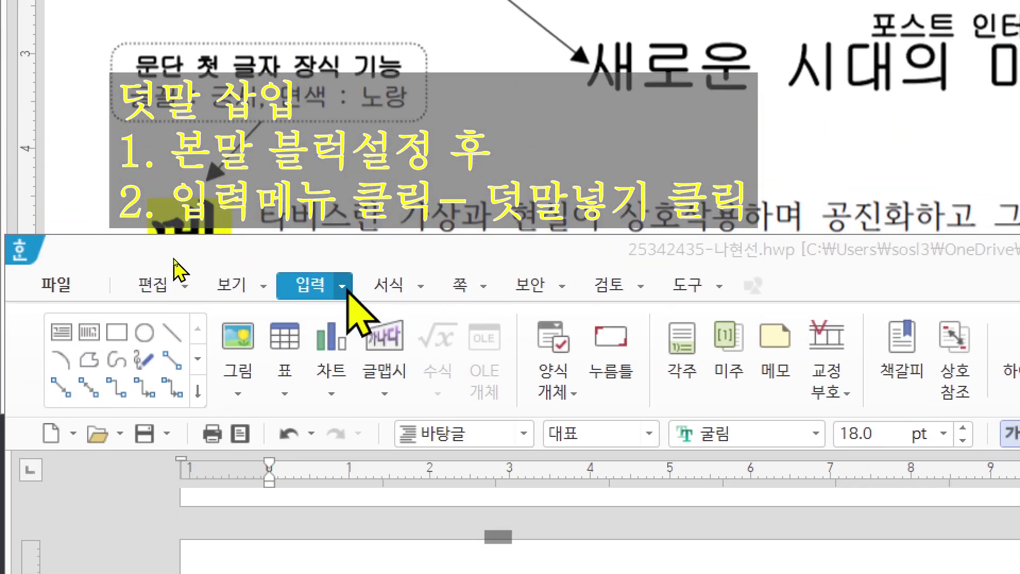
{"action": "left_click", "coordinate": [343, 287]}
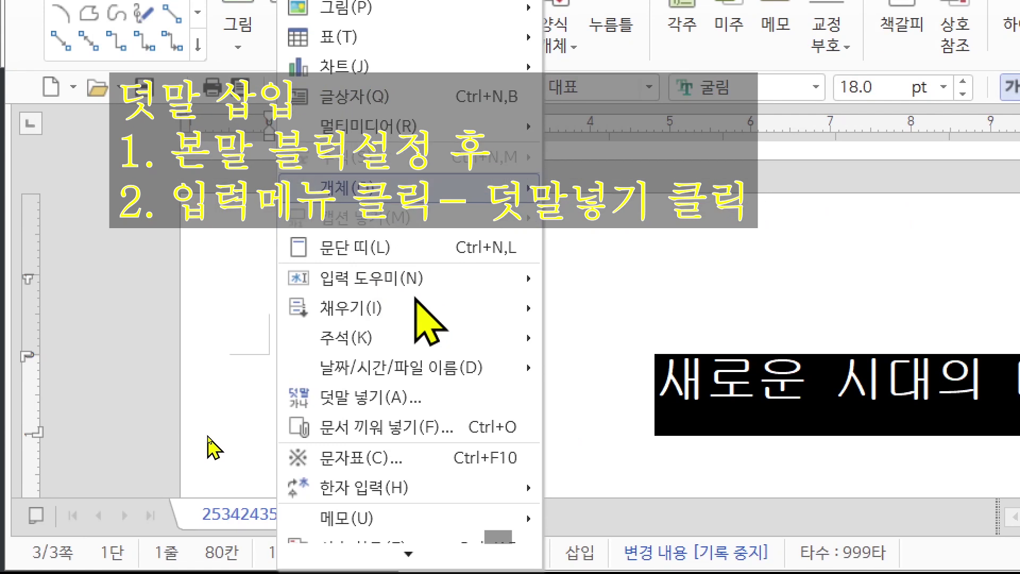
{"action": "left_click", "coordinate": [370, 403]}
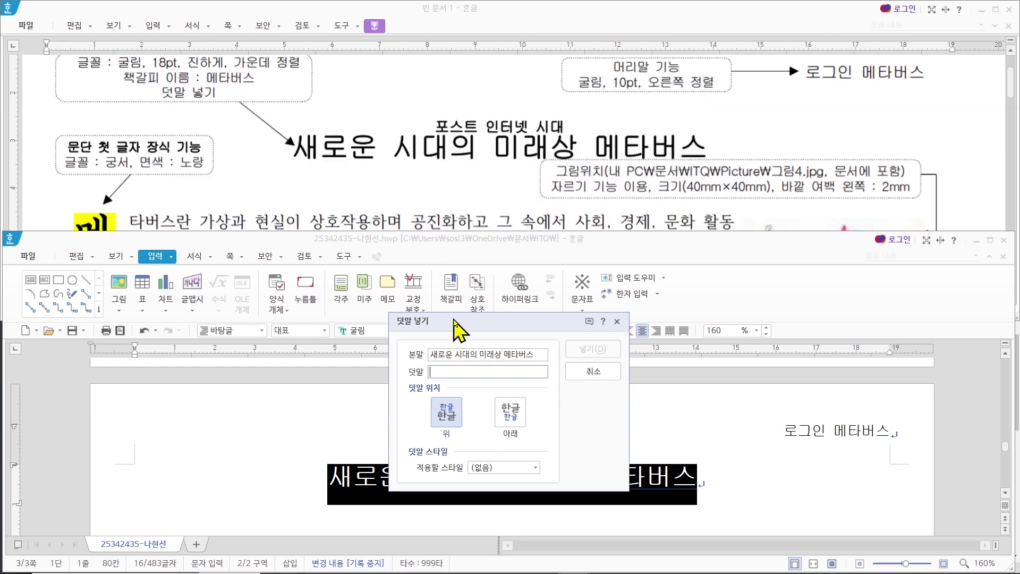
{"action": "left_click_drag", "start_coordinate": [453, 321], "coordinate": [438, 267]}
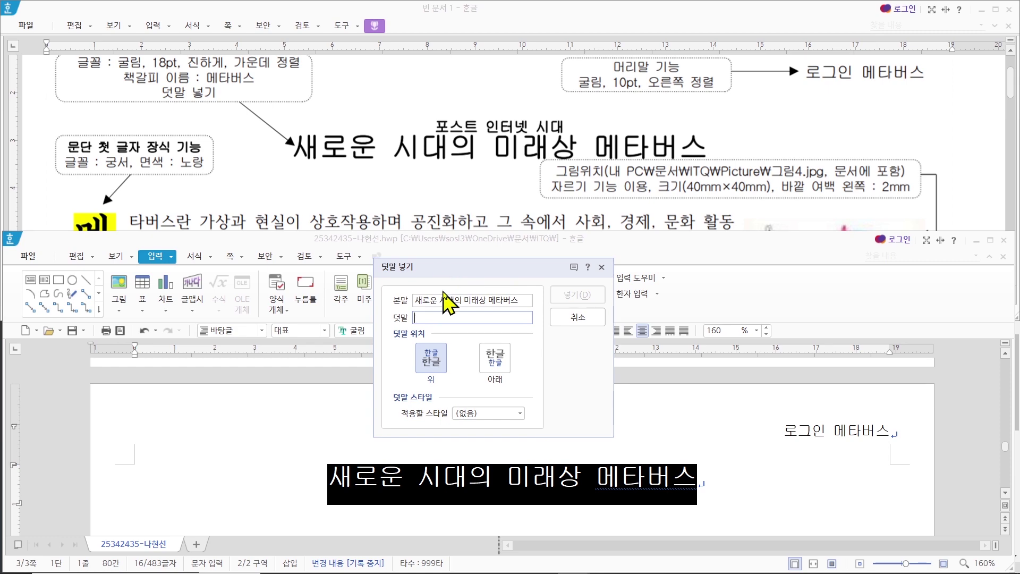
- Insert 포스터 인터넷 시대 as the 덧말 above the title 새로운 시대의 미래상 메타버스
{"action": "left_click", "coordinate": [452, 304]}
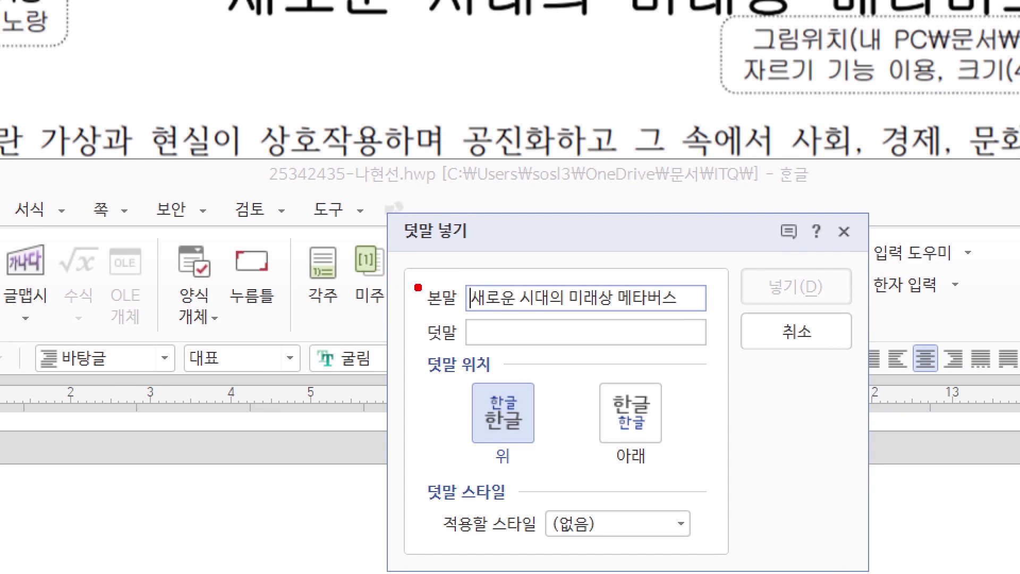
{"action": "mouse_move", "coordinate": [413, 272]}
{"action": "left_mouse_down"}
{"action": "mouse_move", "coordinate": [467, 311]}
{"action": "mouse_move", "coordinate": [459, 342]}
{"action": "mouse_move", "coordinate": [468, 355]}
{"action": "left_mouse_up"}
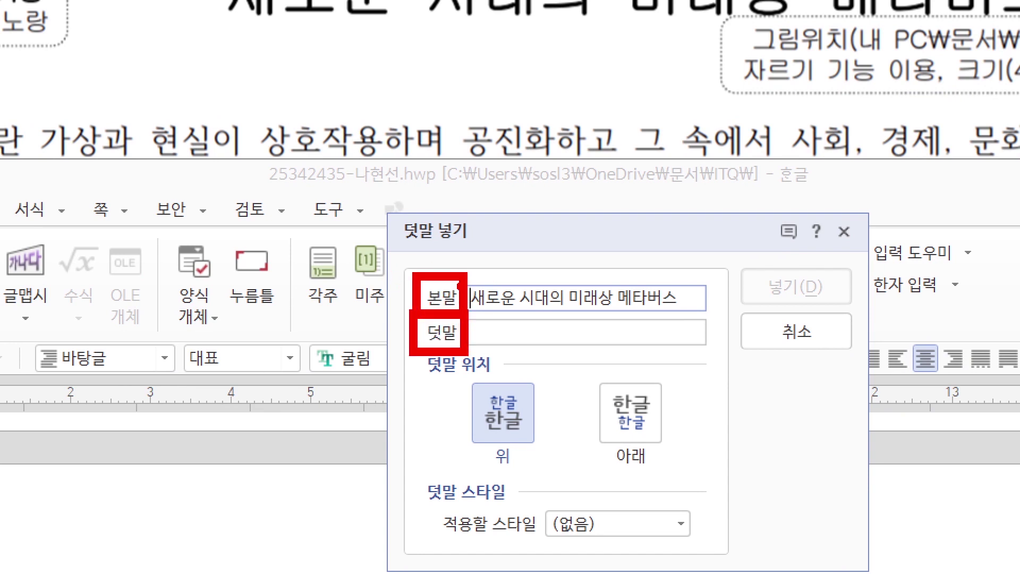
{"action": "left_click_drag", "start_coordinate": [475, 310], "coordinate": [697, 313]}
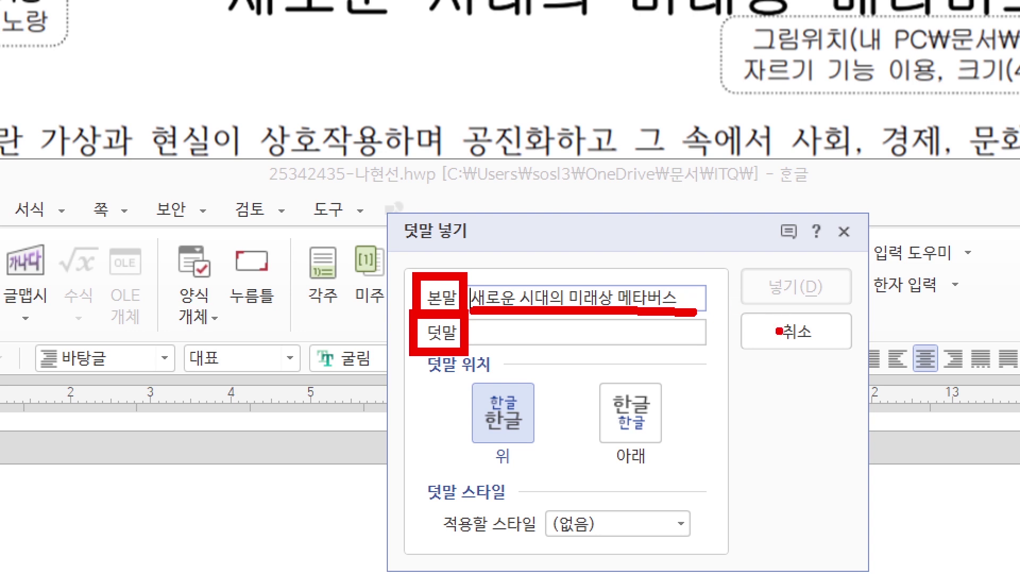
{"action": "mouse_move", "coordinate": [485, 235]}
{"action": "left_mouse_down"}
{"action": "mouse_move", "coordinate": [408, 258]}
{"action": "mouse_move", "coordinate": [431, 201]}
{"action": "mouse_move", "coordinate": [490, 236]}
{"action": "left_mouse_up"}
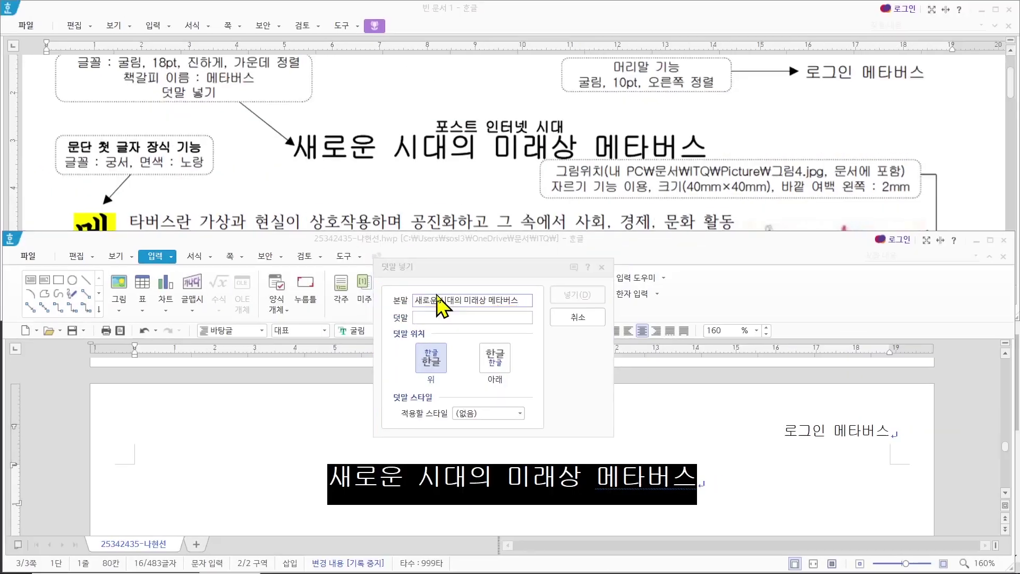
{"action": "left_click", "coordinate": [571, 332]}
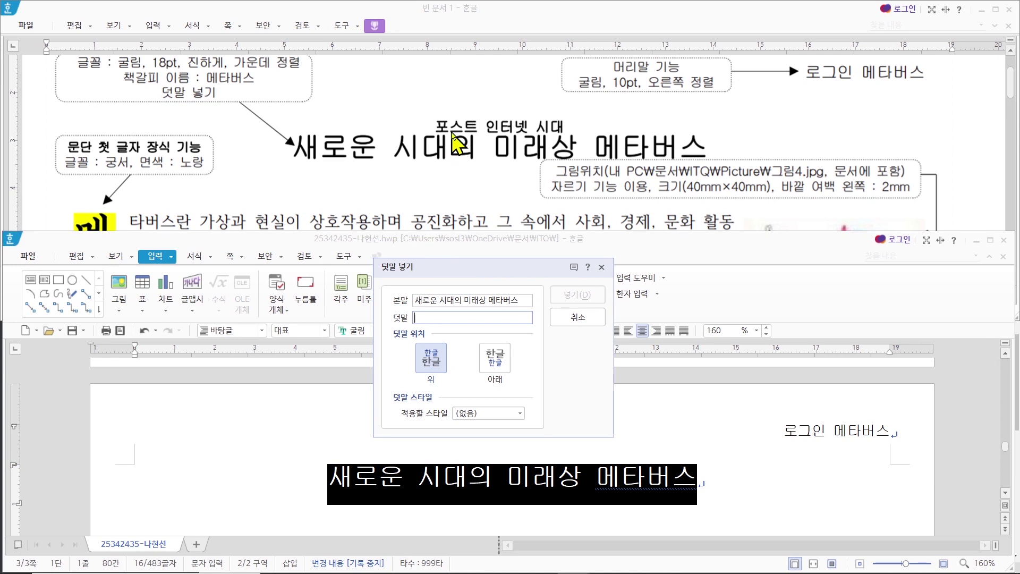
{"action": "type", "text": "포스터"}
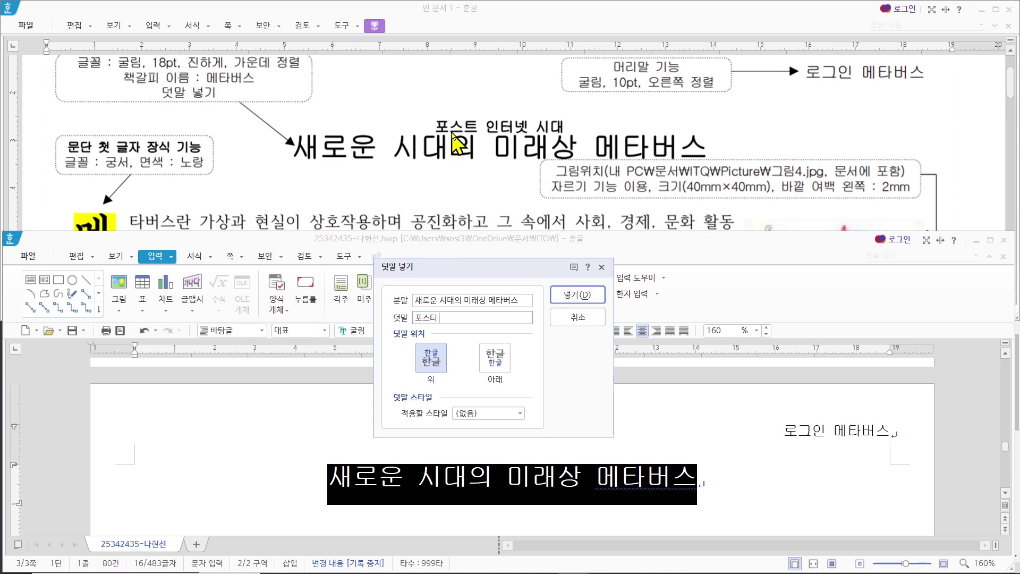
{"action": "type", "text": " 이ㄴ터넷 시대"}
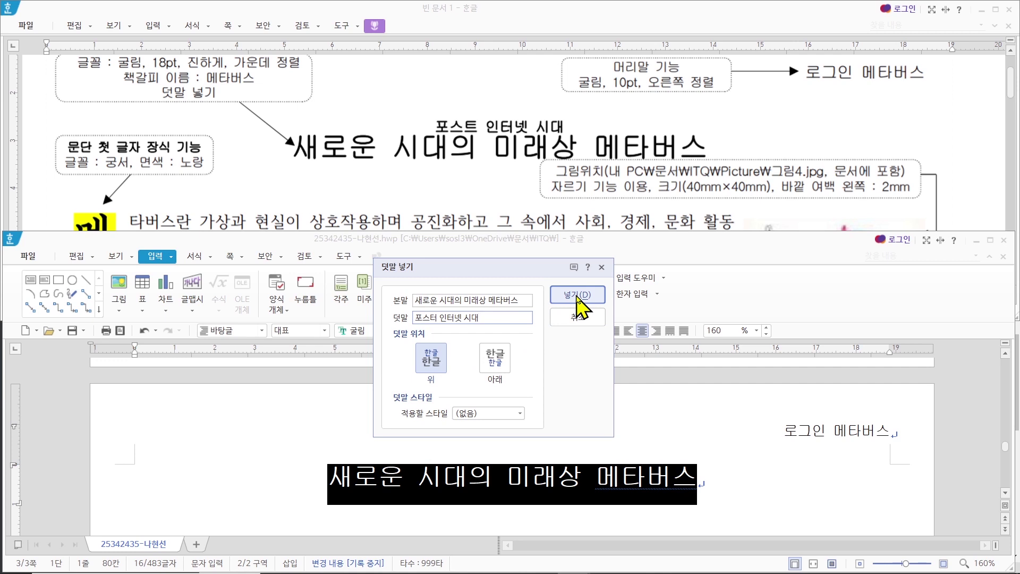
{"action": "left_click", "coordinate": [578, 298]}
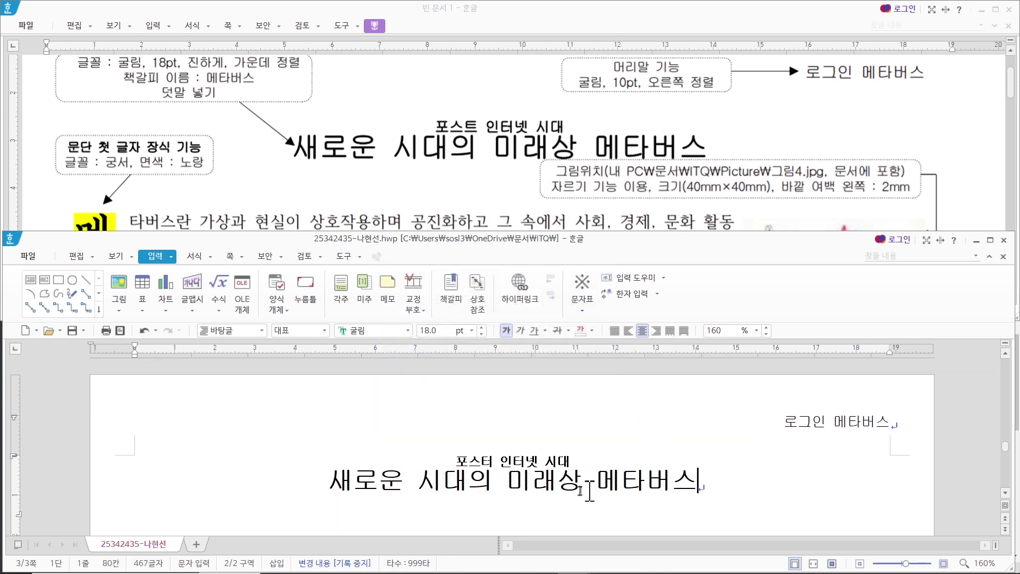
- Start a new paragraph directly below the title line
{"action": "left_click", "coordinate": [458, 462]}
{"action": "key", "text": "Escape"}
{"action": "scroll", "coordinate": [716, 486], "scroll_direction": "down", "scroll_amount": 1}
{"action": "scroll", "coordinate": [725, 423], "scroll_direction": "up", "scroll_amount": 1}
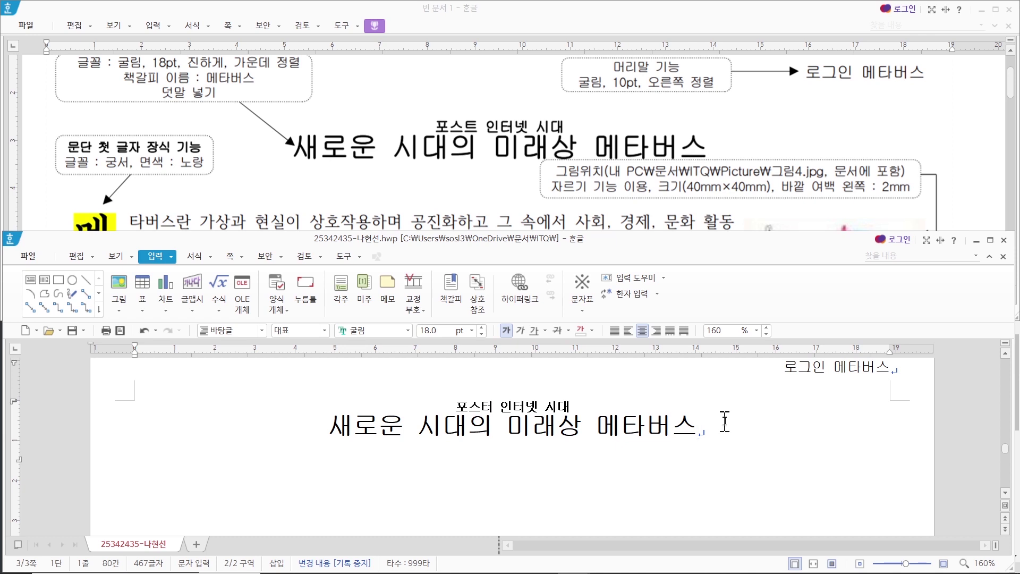
{"action": "key", "text": "Return"}
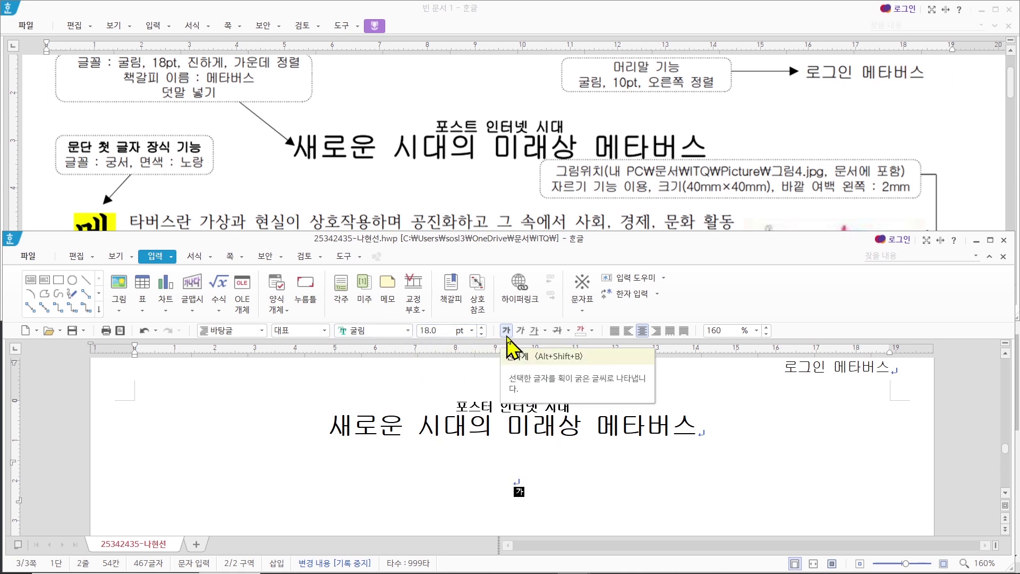
{"action": "left_click", "coordinate": [506, 334]}
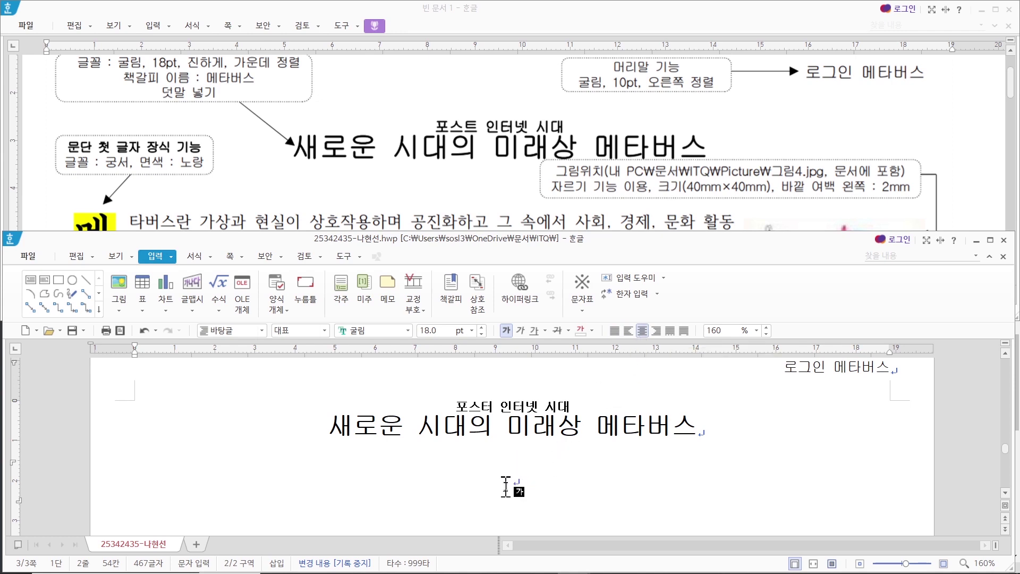
{"action": "key", "text": "ctrl+s"}
- Reset the new paragraph below the title to the 바탕글 style, overwriting its inherited formatting
{"action": "left_click_drag", "start_coordinate": [501, 455], "coordinate": [540, 501]}
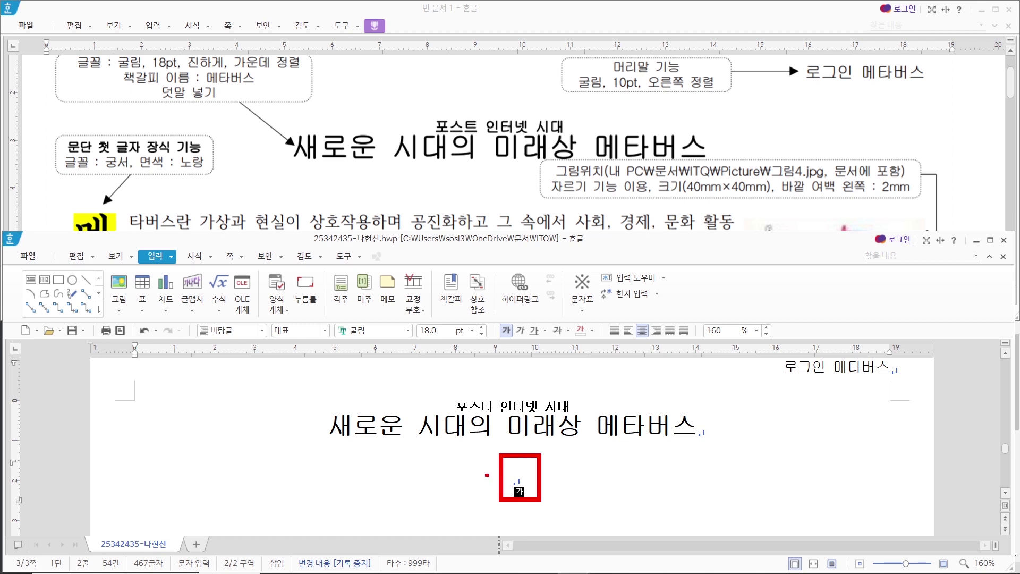
{"action": "mouse_move", "coordinate": [476, 468]}
{"action": "left_mouse_down"}
{"action": "mouse_move", "coordinate": [486, 480]}
{"action": "mouse_move", "coordinate": [500, 450]}
{"action": "left_mouse_up"}
{"action": "key", "text": "Escape"}
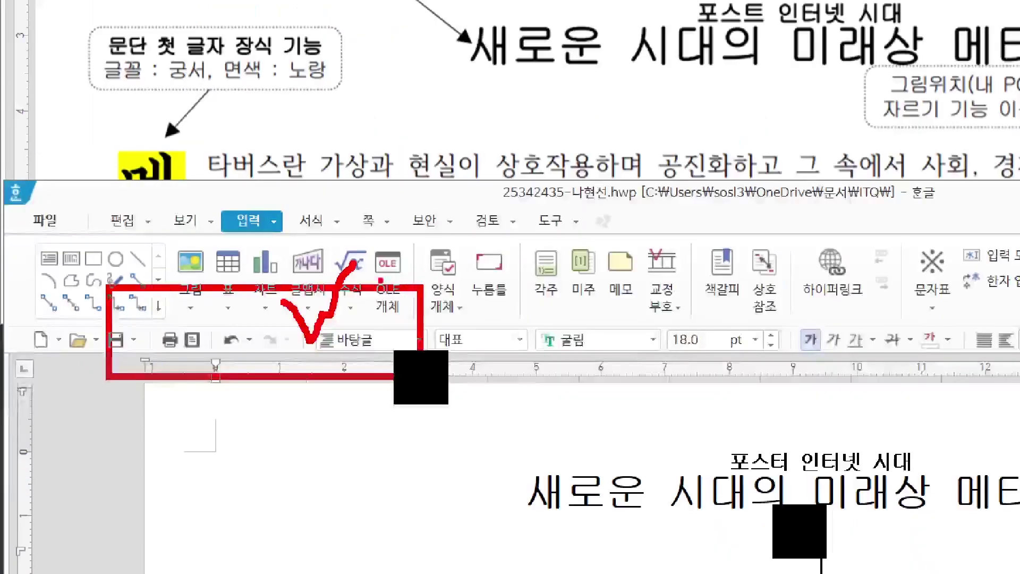
{"action": "left_click", "coordinate": [395, 341]}
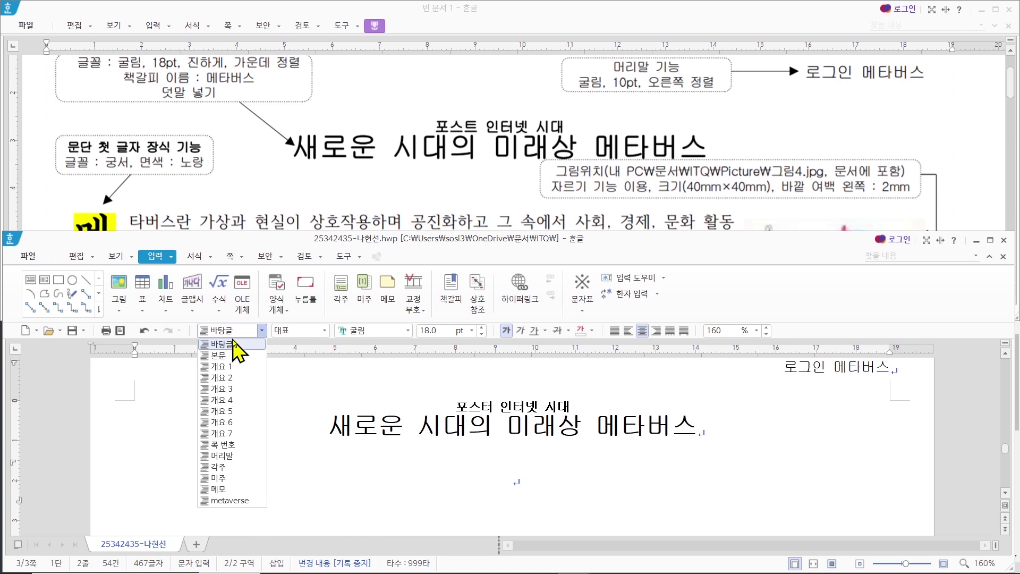
{"action": "left_click", "coordinate": [237, 334]}
{"action": "left_click", "coordinate": [235, 334]}
{"action": "left_click", "coordinate": [233, 345]}
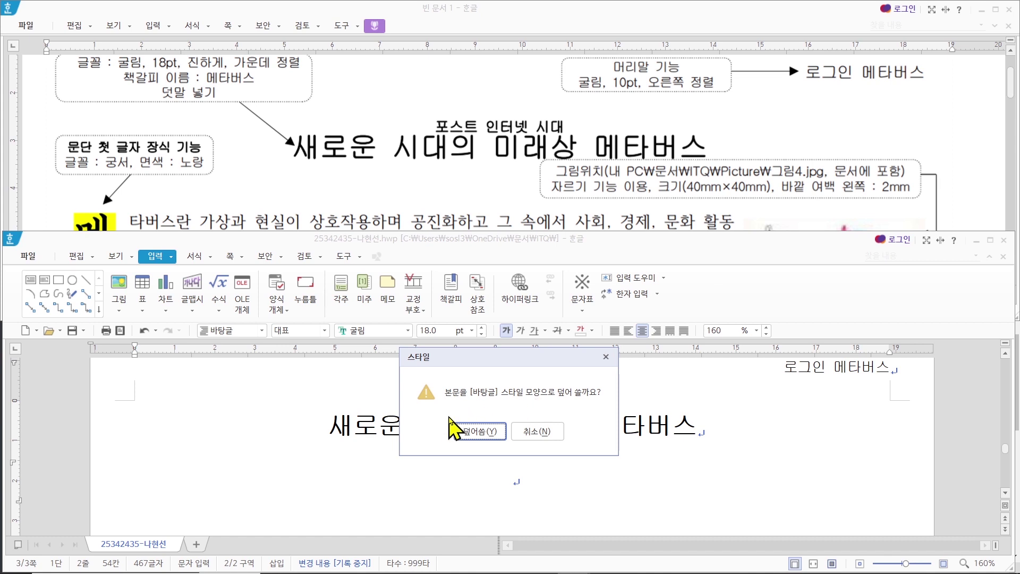
{"action": "left_click", "coordinate": [472, 433]}
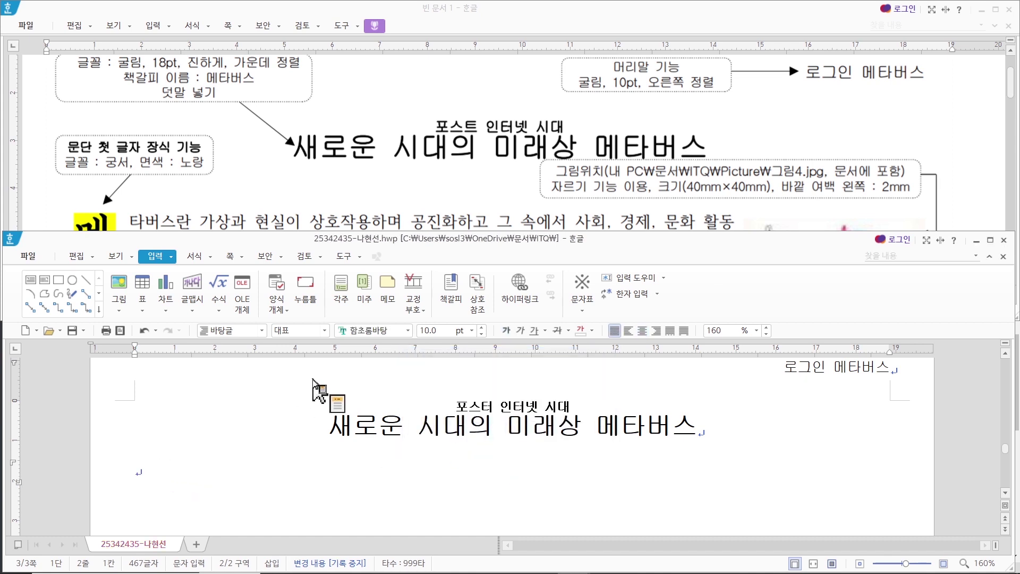
{"action": "mouse_move", "coordinate": [335, 319]}
{"action": "left_mouse_down"}
{"action": "mouse_move", "coordinate": [401, 344]}
{"action": "mouse_move", "coordinate": [480, 347]}
{"action": "left_mouse_up"}
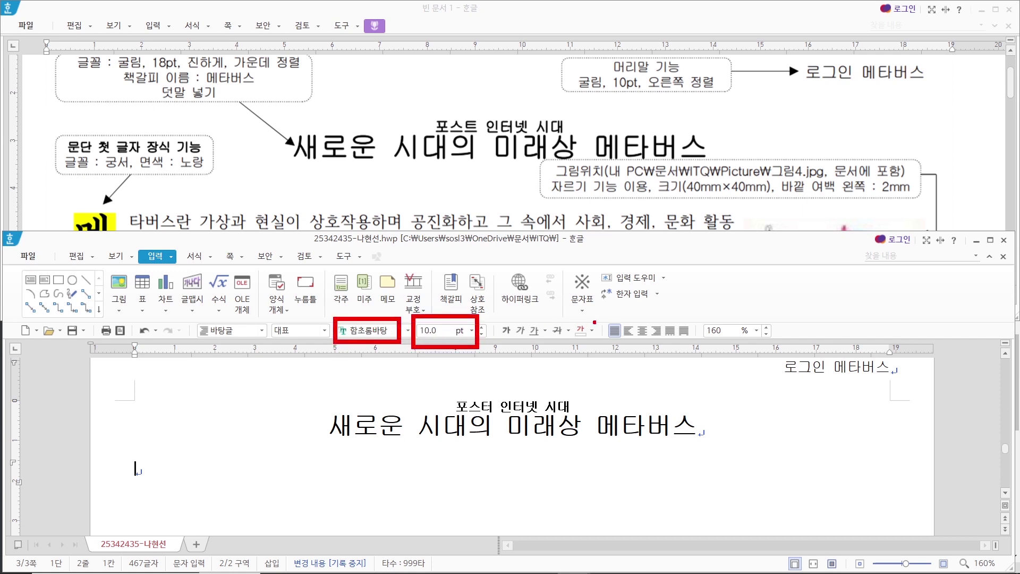
{"action": "left_click_drag", "start_coordinate": [601, 313], "coordinate": [626, 346]}
{"action": "key", "text": "Escape"}
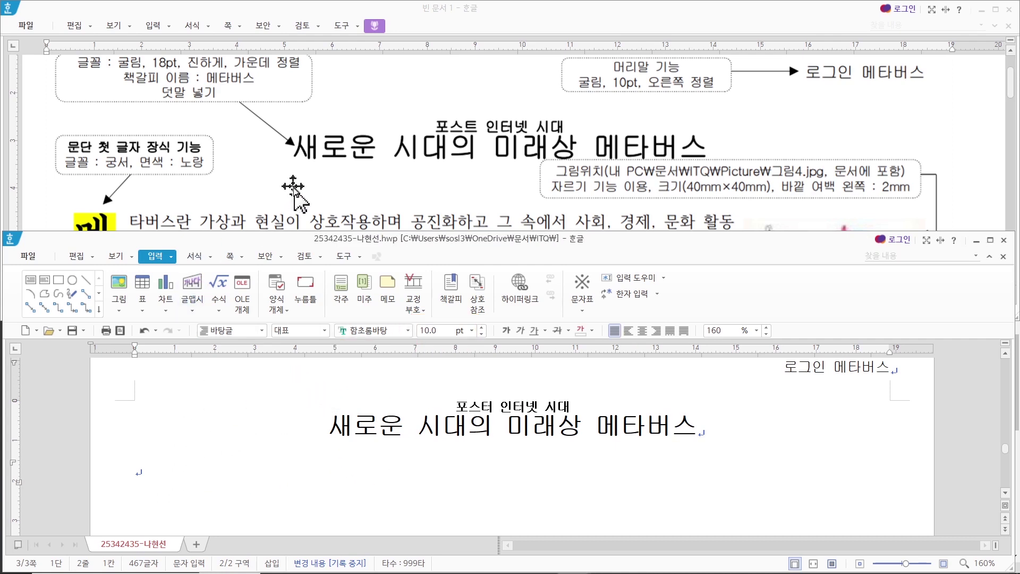
- Leave one blank line below the title and enter the exam sheet's first body paragraph, from 메타버스란 가상과 현실이 to 급성장할 전망이다., without the hanja
{"action": "scroll", "coordinate": [287, 183], "scroll_direction": "down", "scroll_amount": 3}
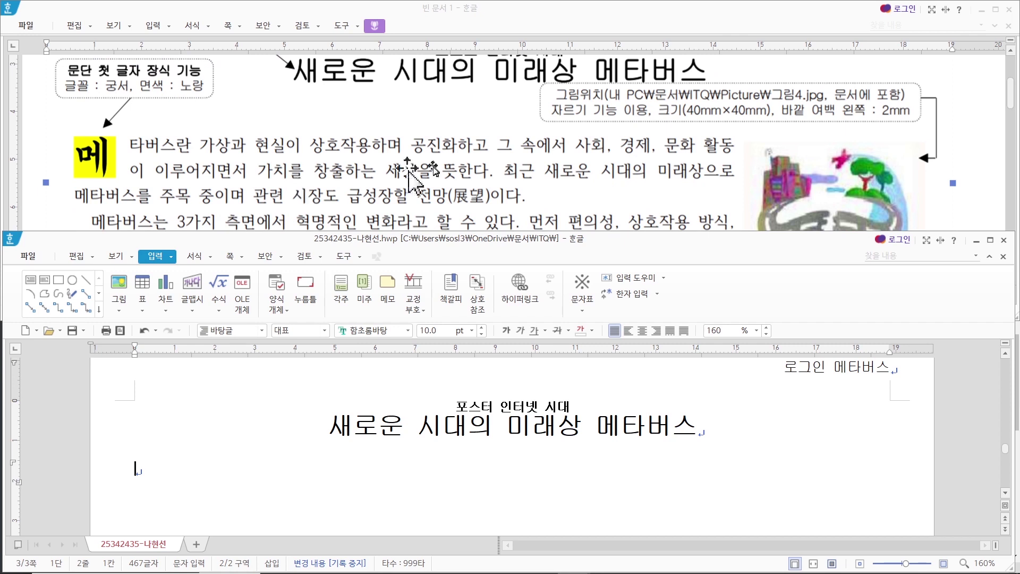
{"action": "left_click", "coordinate": [1011, 102]}
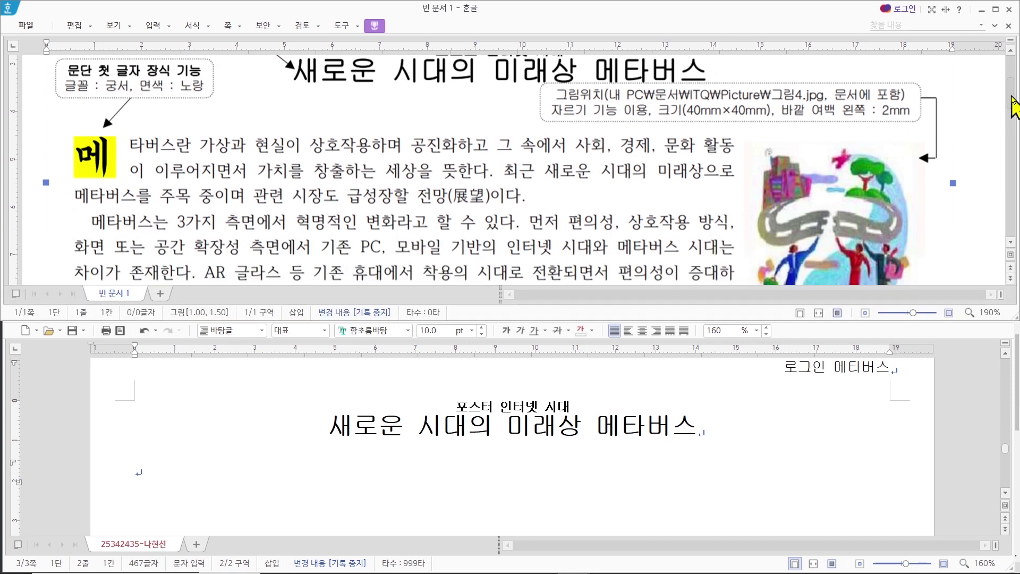
{"action": "left_click_drag", "start_coordinate": [1013, 97], "coordinate": [1013, 106]}
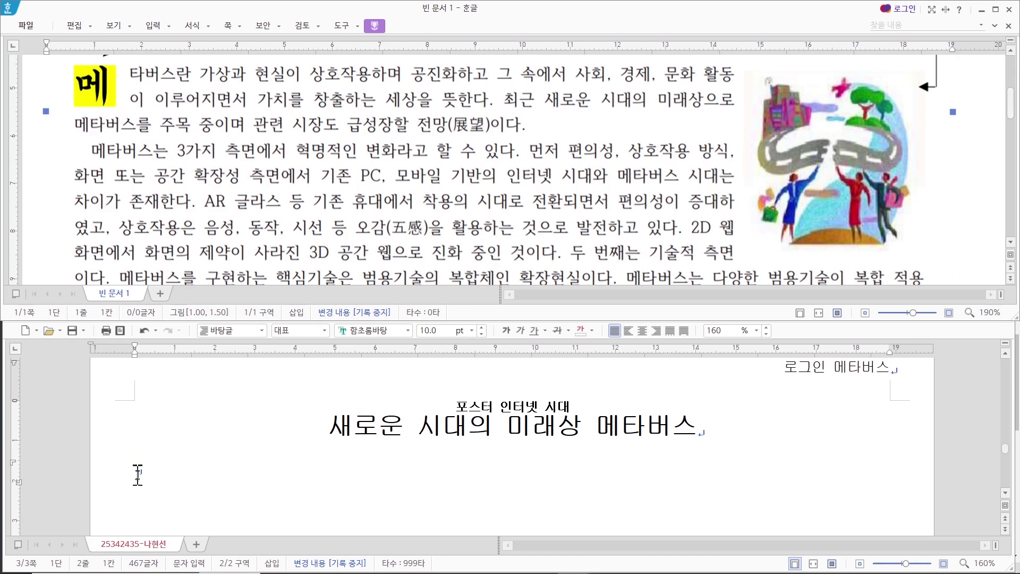
{"action": "left_click", "coordinate": [138, 473]}
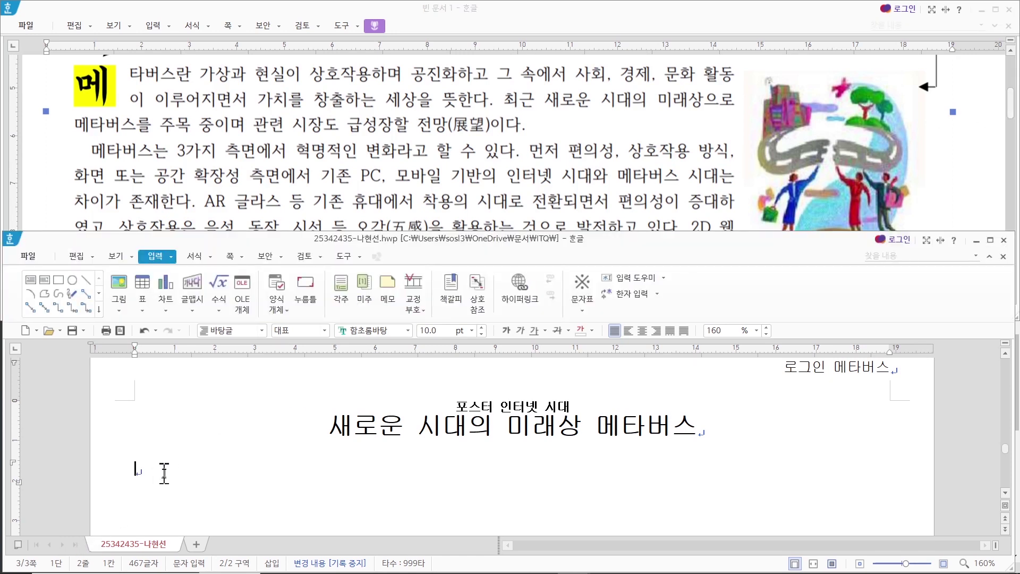
{"action": "key", "text": "Return"}
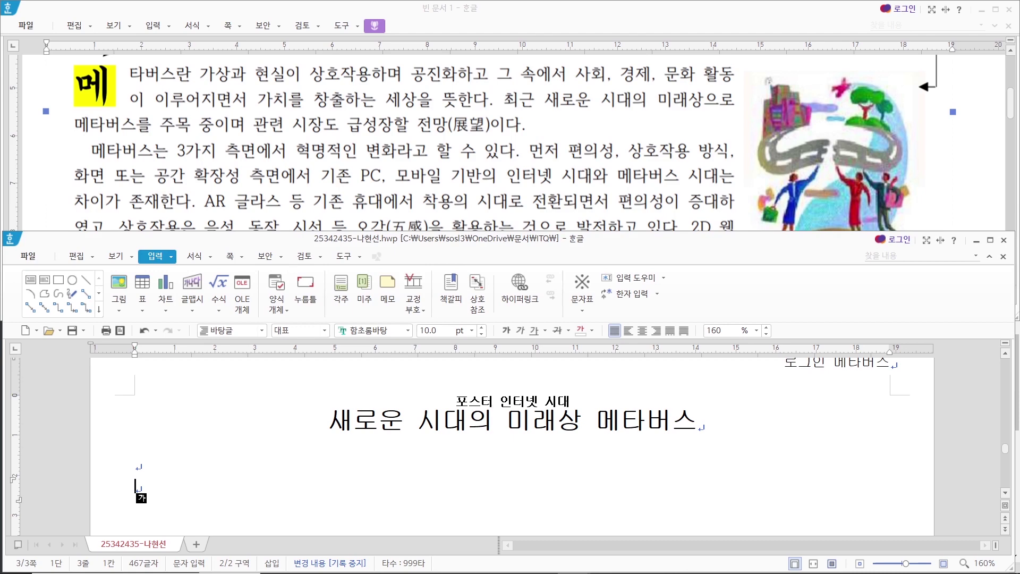
{"action": "type", "text": "메타버스란 가상과 현실이 상호작용하며 공진화하고 그 속에서 사회, 경제, 문화 활동이 이루어지면서 가치를 창출하는 세상을 뜻한다. 최근 새로운 시대의 미래상으로 메타버스를 주목 중이며 관련 시장도 급성장할 전망이다."}
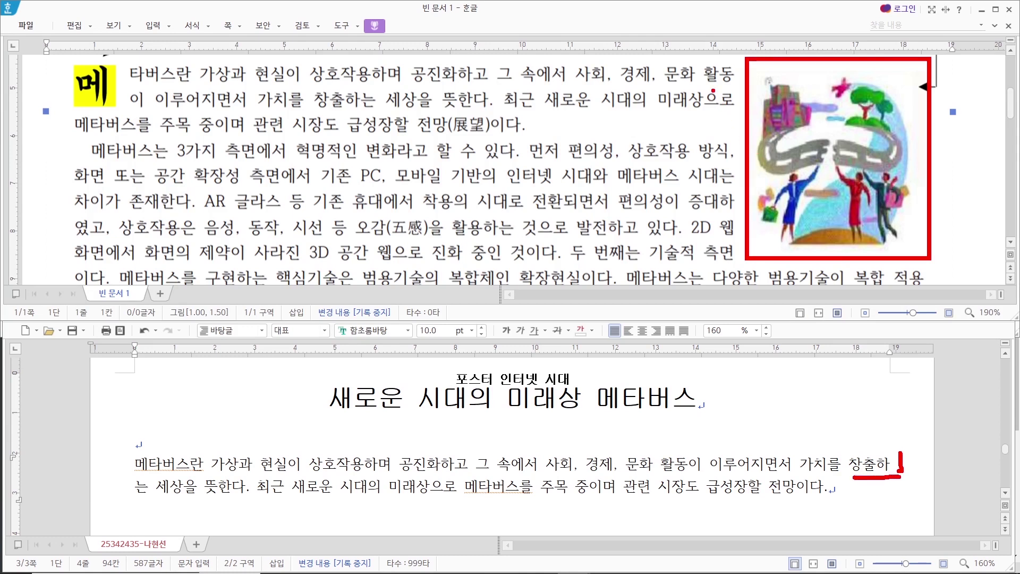
- Compare the exam sheet's line and paragraph endings with the typed paragraph, and examine the 문단 첫 글자 장식 instructions
{"action": "left_click_drag", "start_coordinate": [709, 86], "coordinate": [731, 85]}
{"action": "left_click_drag", "start_coordinate": [740, 63], "coordinate": [735, 77]}
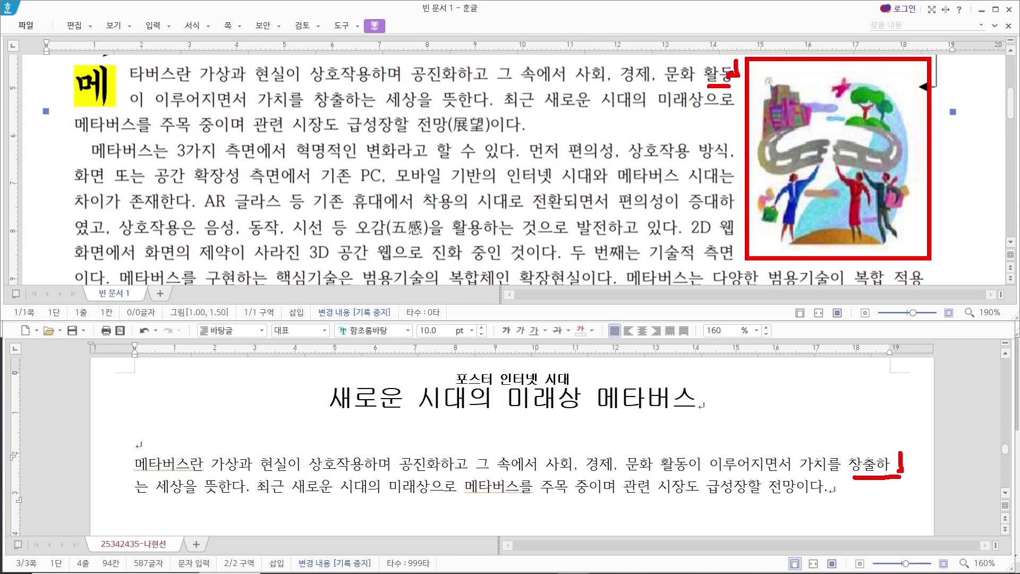
{"action": "key", "text": "Escape"}
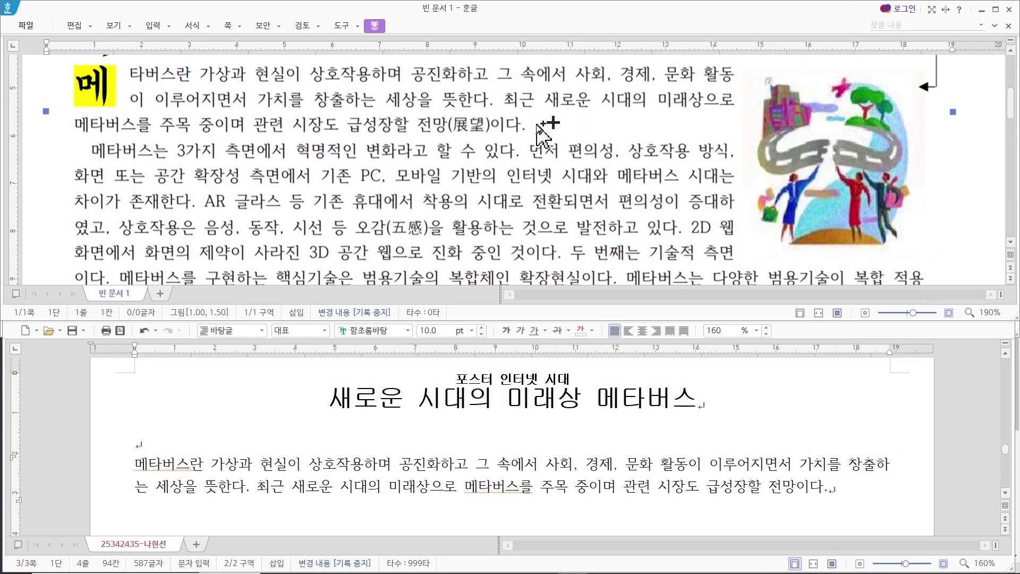
{"action": "key", "text": "ctrl+2"}
{"action": "left_click_drag", "start_coordinate": [553, 113], "coordinate": [531, 133]}
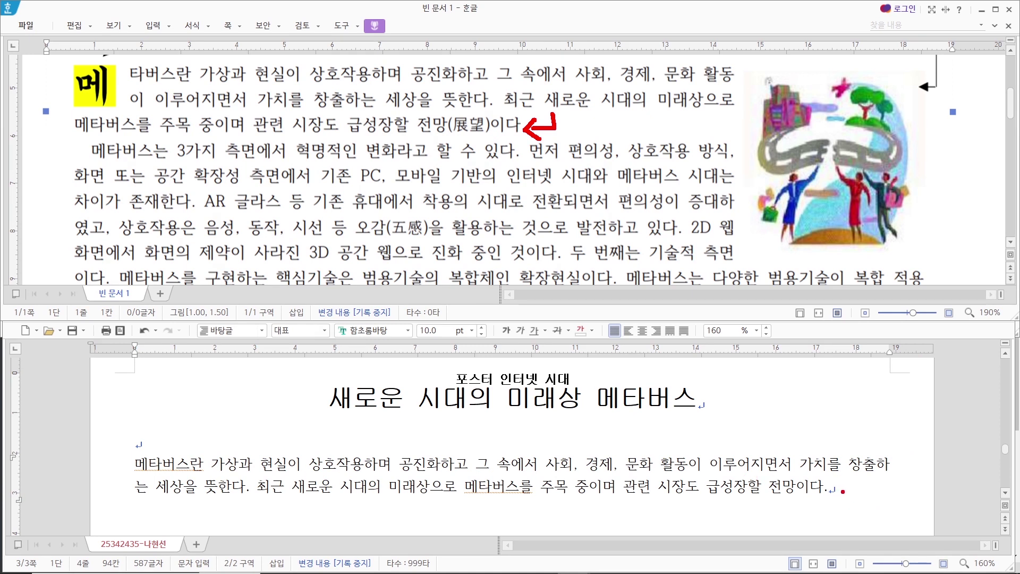
{"action": "key", "text": "Escape"}
{"action": "left_click", "coordinate": [833, 490]}
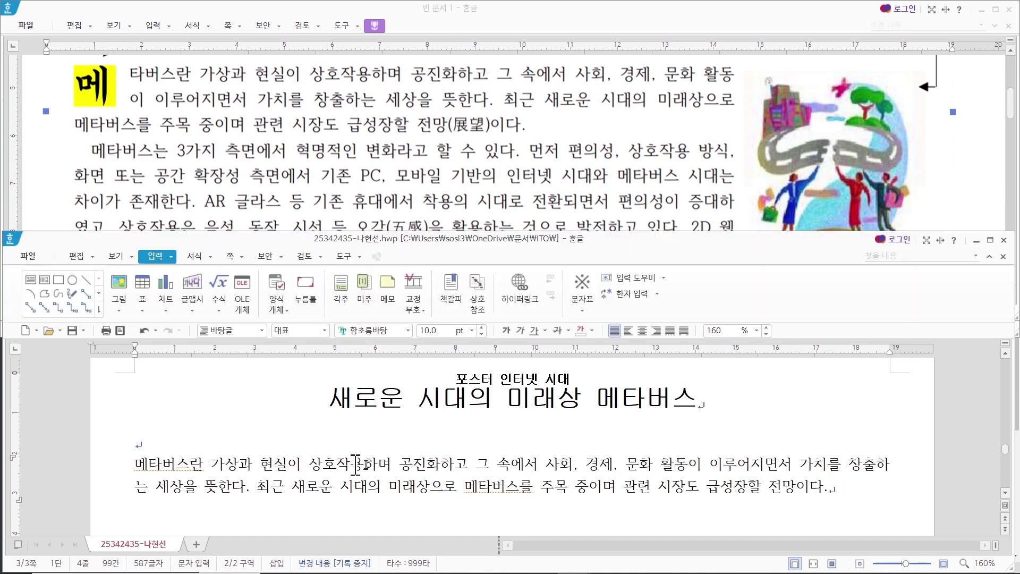
{"action": "scroll", "coordinate": [199, 103], "scroll_direction": "up", "scroll_amount": 2}
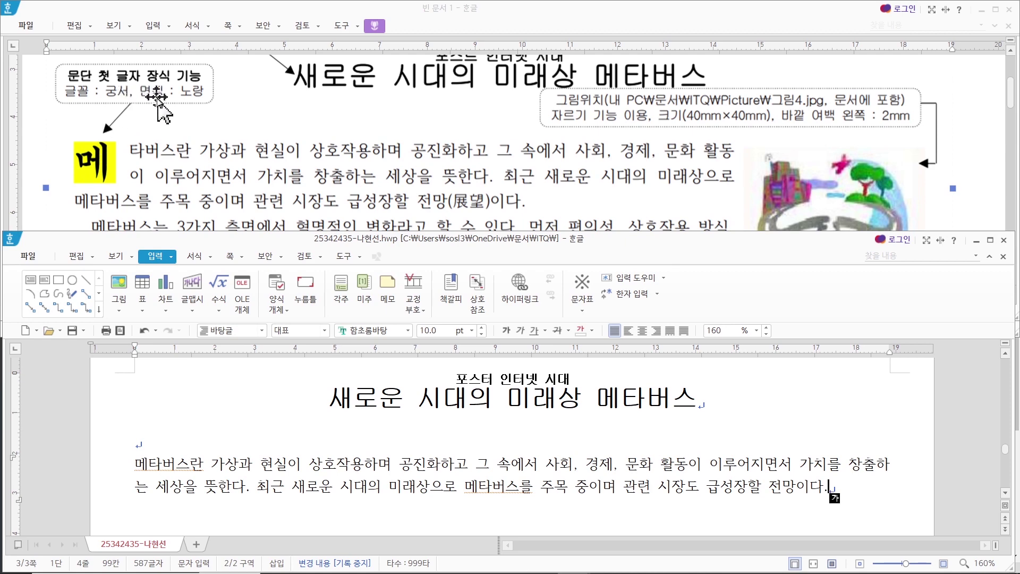
{"action": "scroll", "coordinate": [470, 155], "scroll_direction": "down", "scroll_amount": 1}
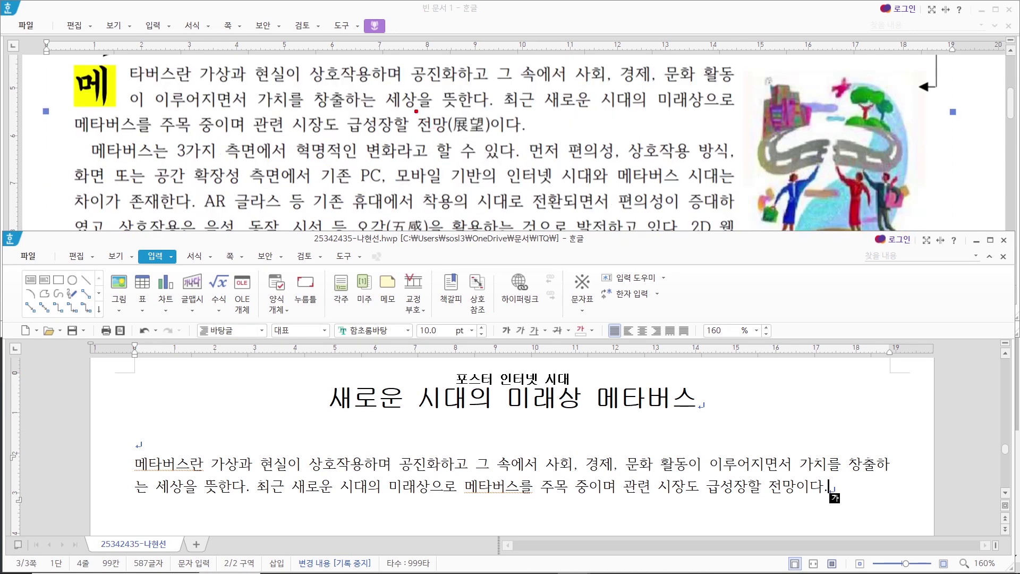
{"action": "left_click_drag", "start_coordinate": [416, 111], "coordinate": [498, 141]}
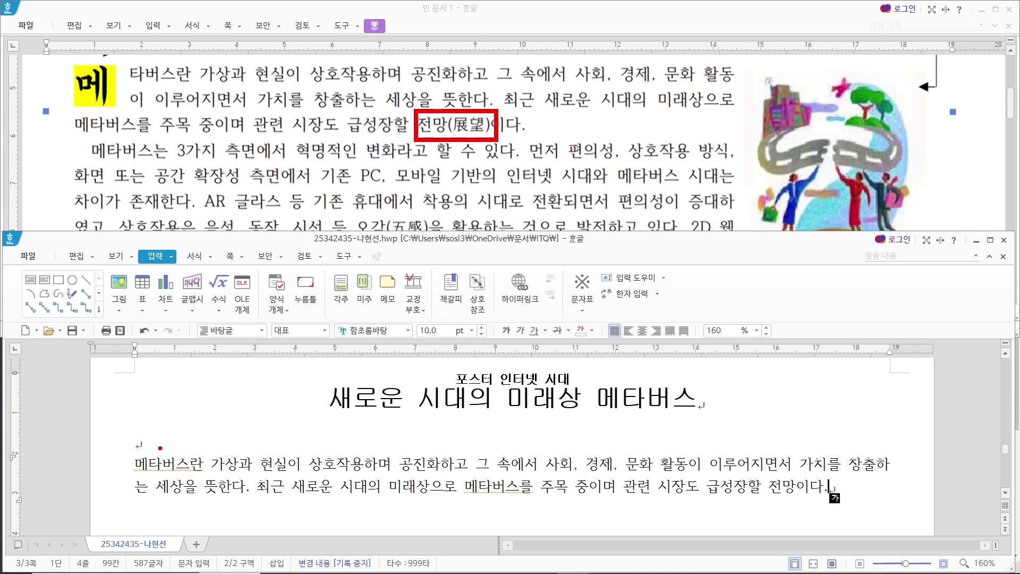
{"action": "left_click_drag", "start_coordinate": [129, 452], "coordinate": [154, 478]}
{"action": "left_click", "coordinate": [783, 487]}
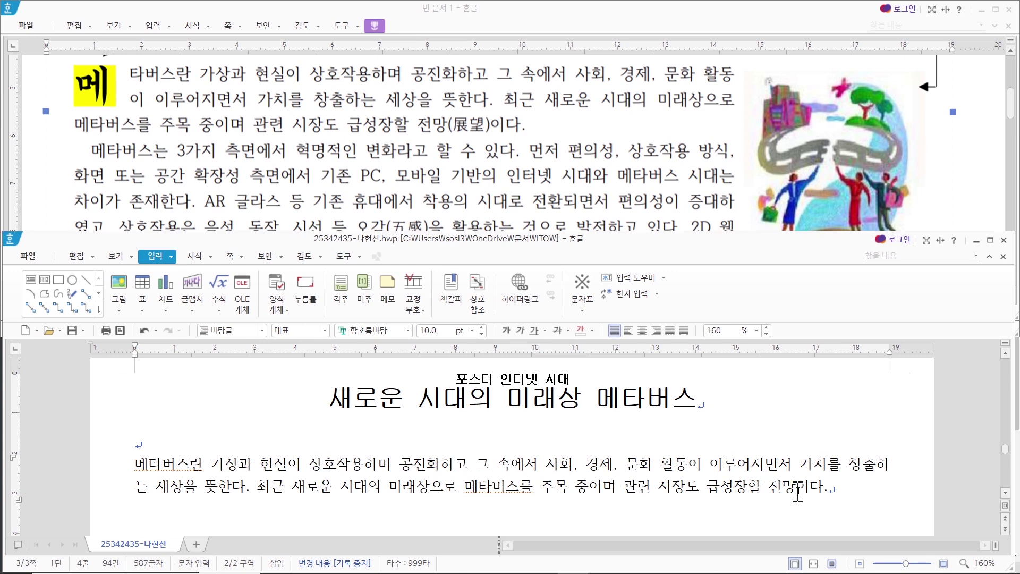
{"action": "left_click_drag", "start_coordinate": [796, 486], "coordinate": [769, 486]}
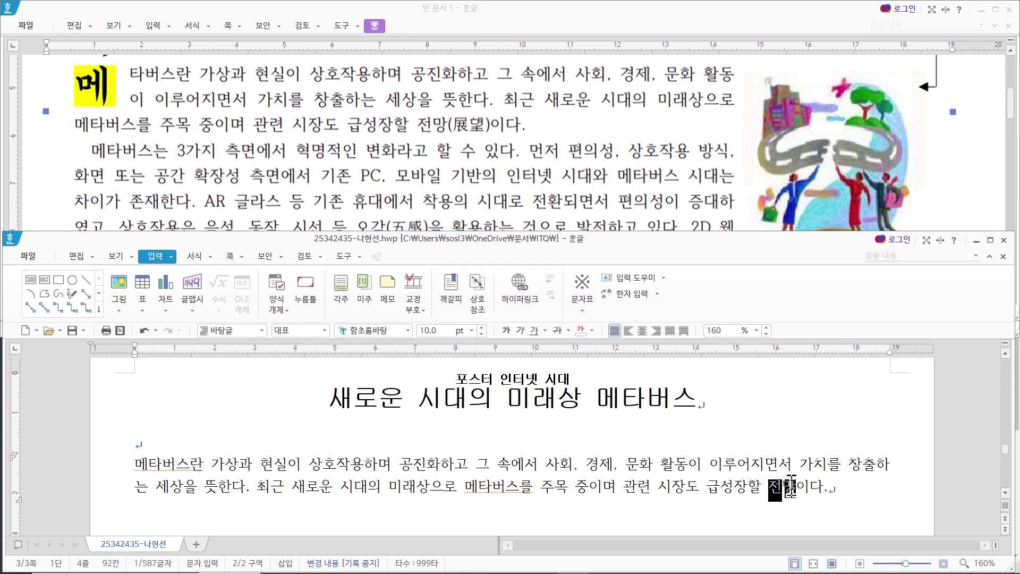
{"action": "key", "text": "F12"}
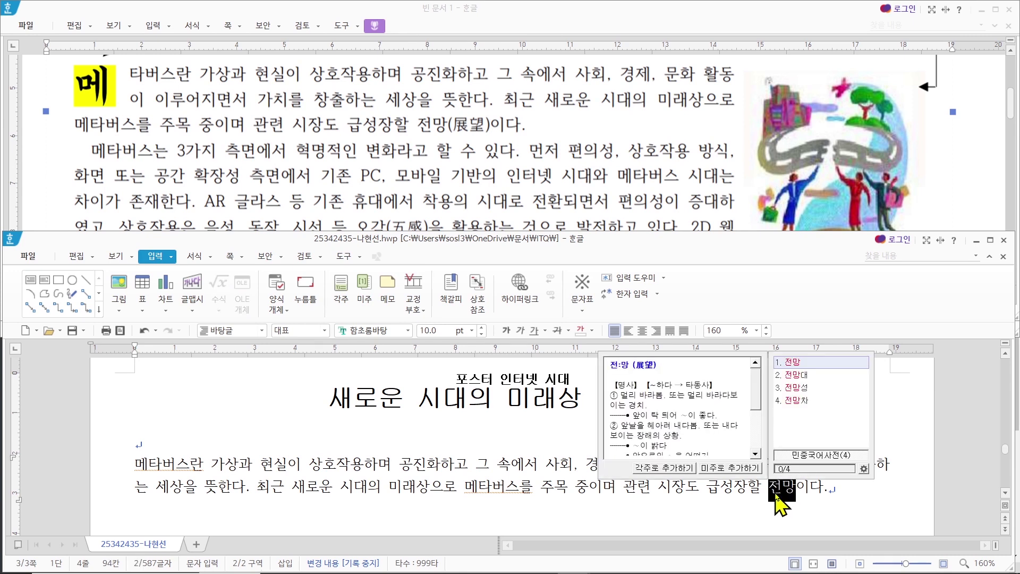
{"action": "key", "text": "Escape"}
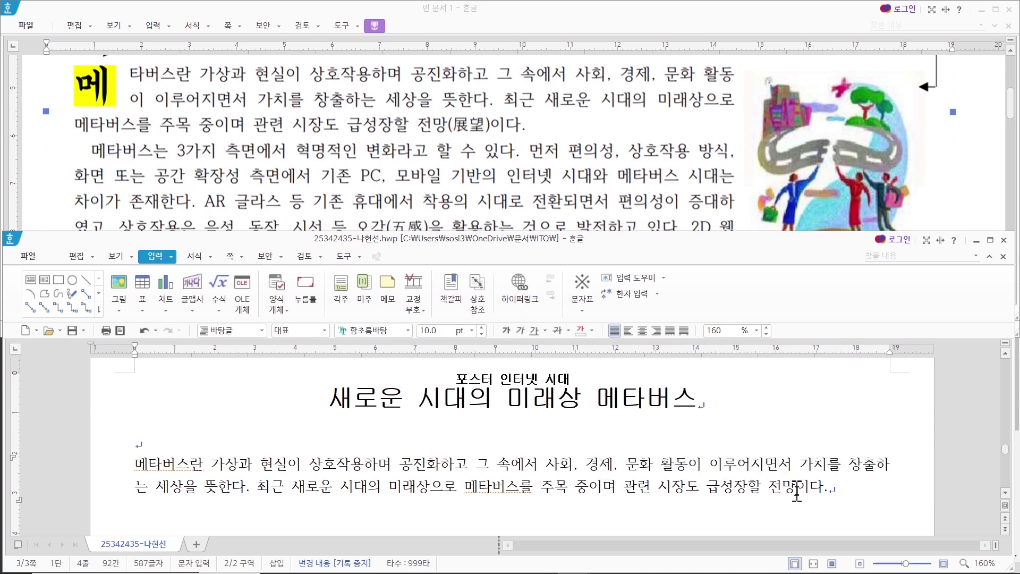
{"action": "key", "text": "F12"}
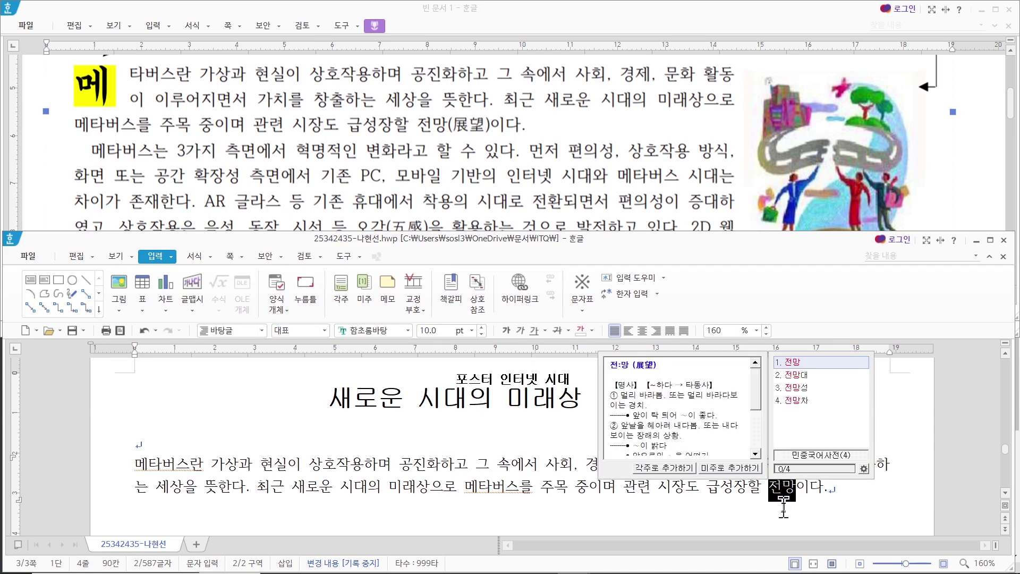
- Convert the word 전망 near the end of the first body paragraph to hanja 展望, using the 한글(漢字) input format
{"action": "left_click", "coordinate": [792, 486]}
{"action": "key", "text": "shift+Left"}
{"action": "key", "text": "shift+Left"}
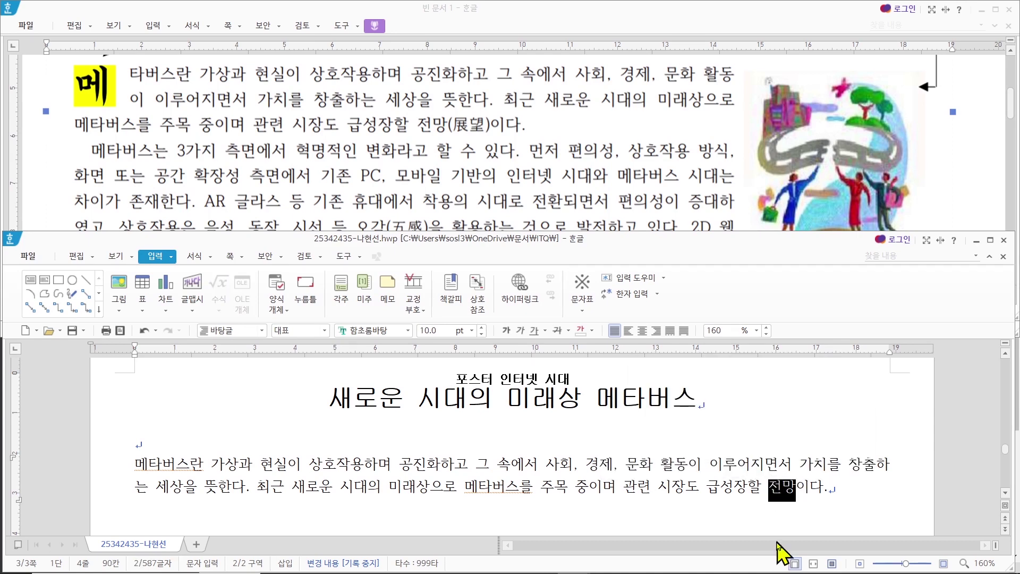
{"action": "key", "text": "F12"}
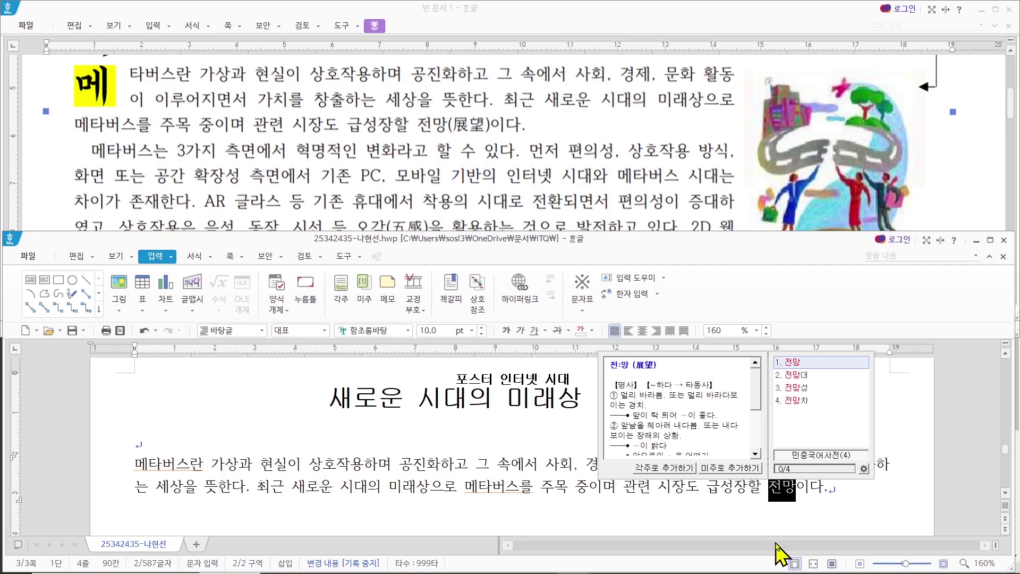
{"action": "key", "text": "Escape"}
{"action": "key", "text": "F9"}
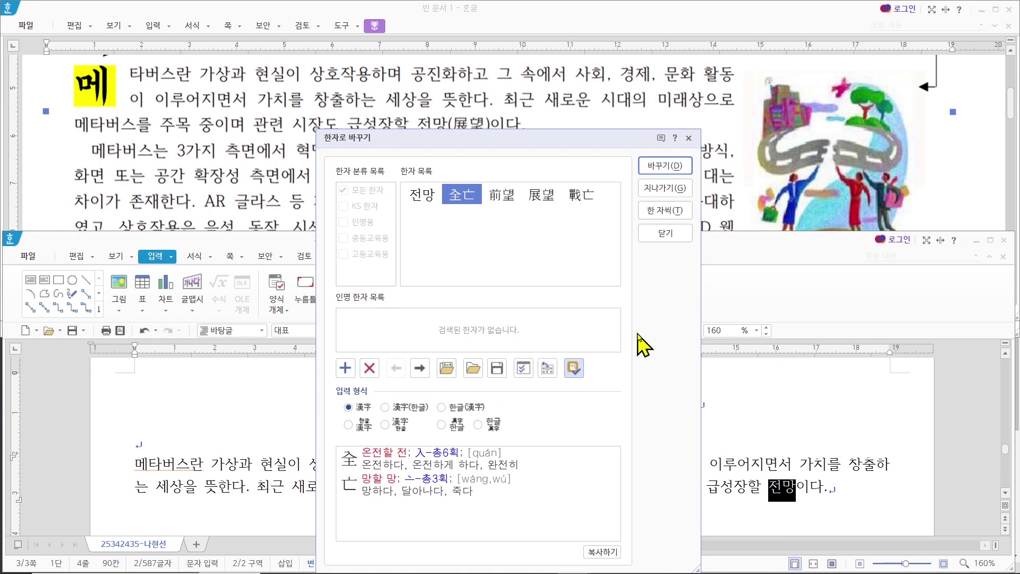
{"action": "left_click_drag", "start_coordinate": [520, 129], "coordinate": [578, 153]}
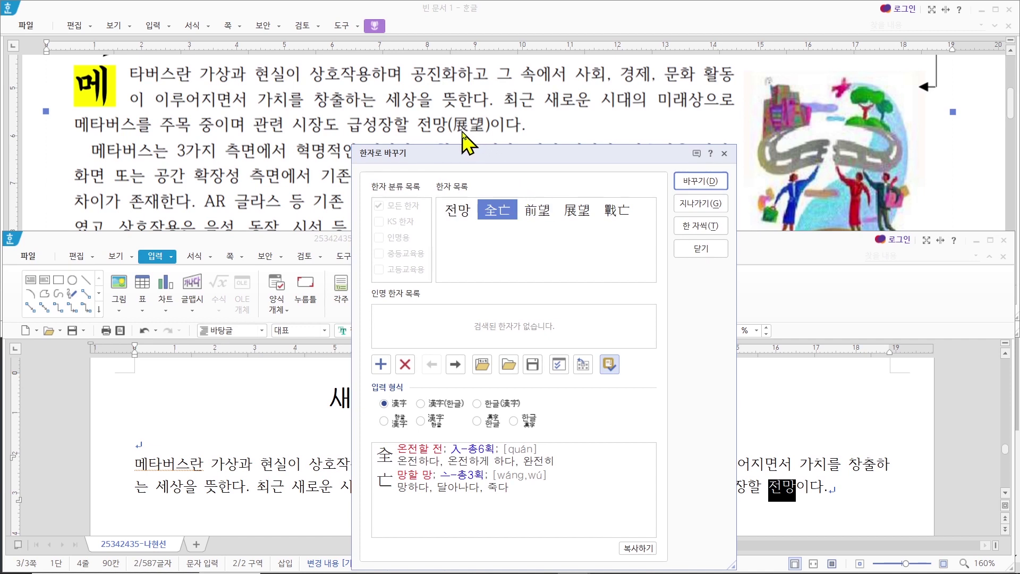
{"action": "left_click", "coordinate": [566, 218]}
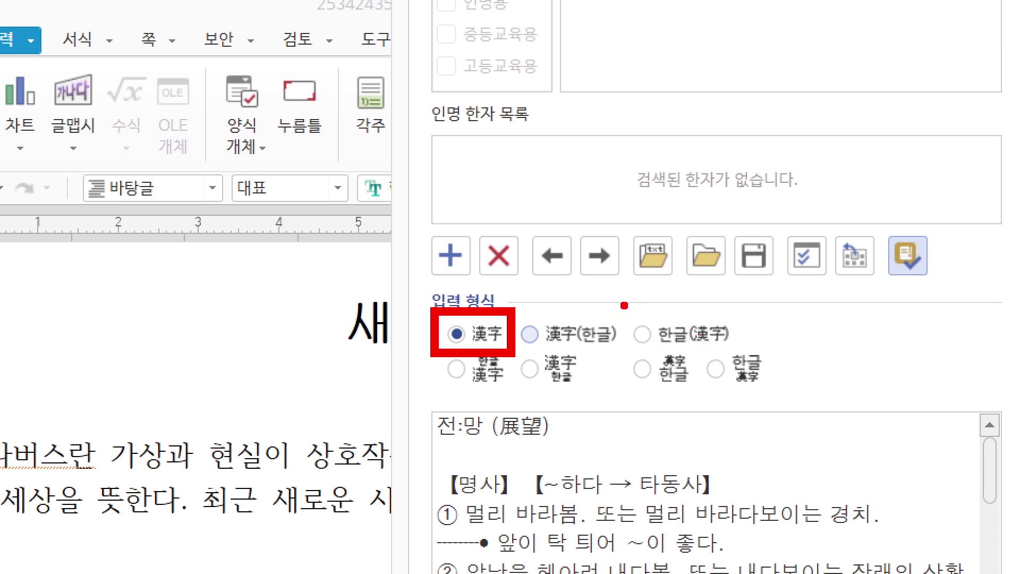
{"action": "mouse_move", "coordinate": [625, 305]}
{"action": "left_mouse_down"}
{"action": "mouse_move", "coordinate": [641, 336]}
{"action": "mouse_move", "coordinate": [693, 246]}
{"action": "left_mouse_up"}
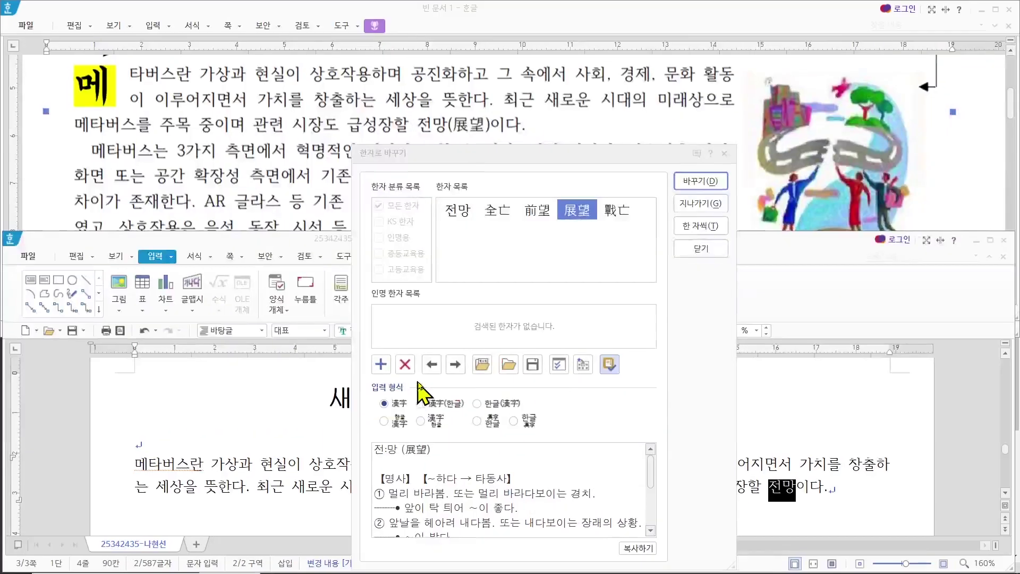
{"action": "left_click", "coordinate": [642, 334]}
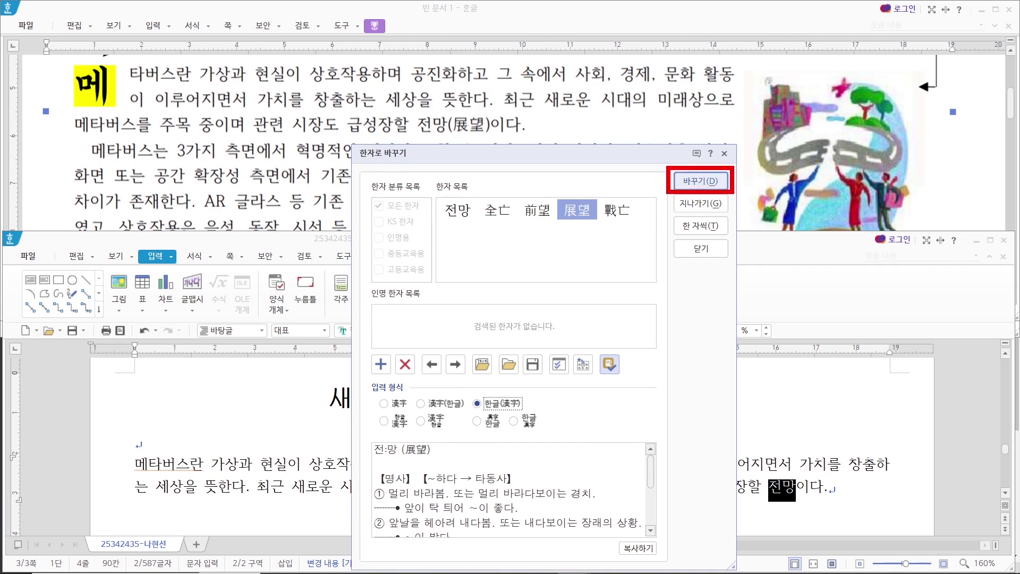
{"action": "left_click", "coordinate": [703, 182]}
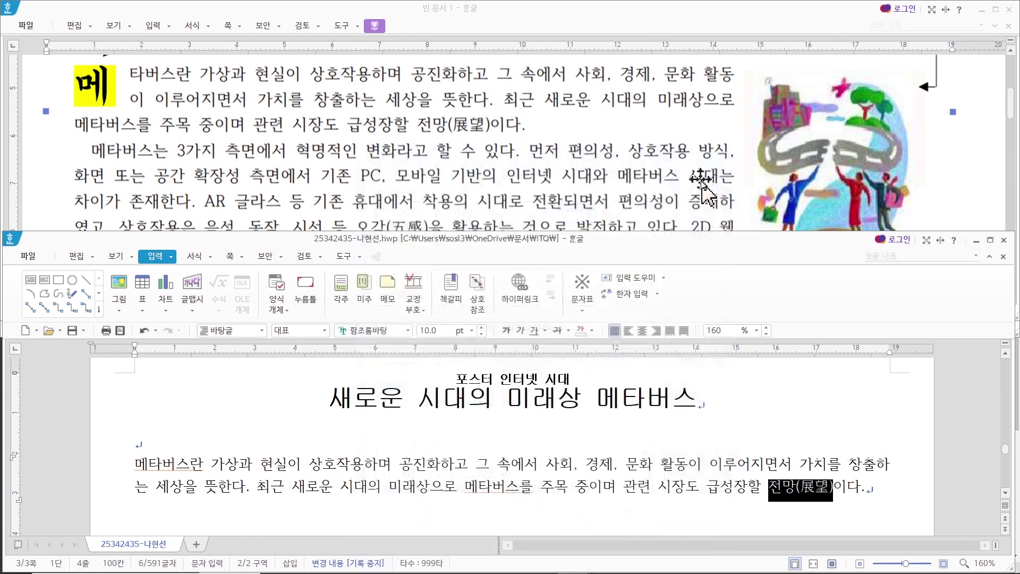
{"action": "left_click", "coordinate": [788, 488]}
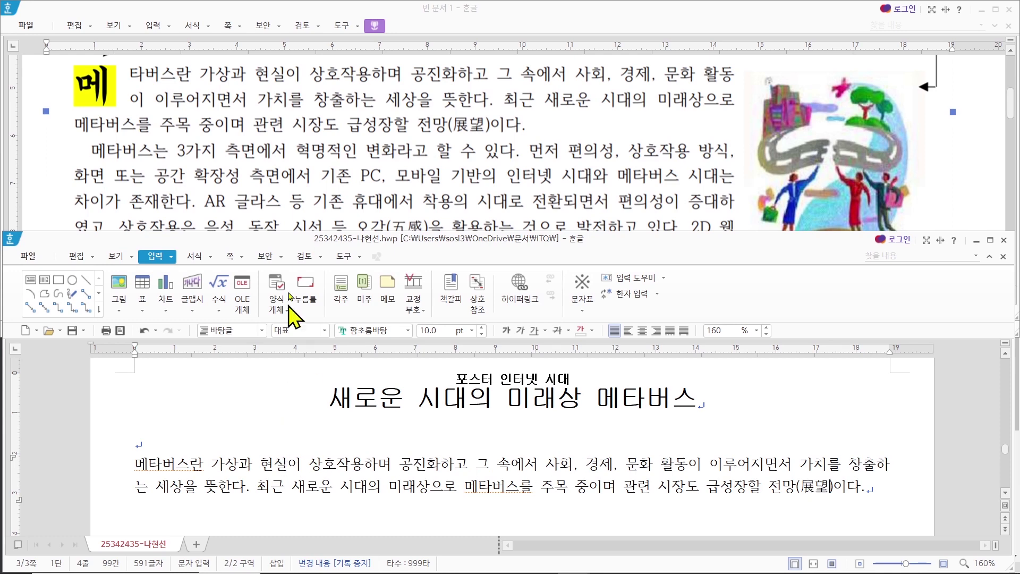
{"action": "scroll", "coordinate": [282, 207], "scroll_direction": "up", "scroll_amount": 3}
{"action": "left_click", "coordinate": [317, 402]}
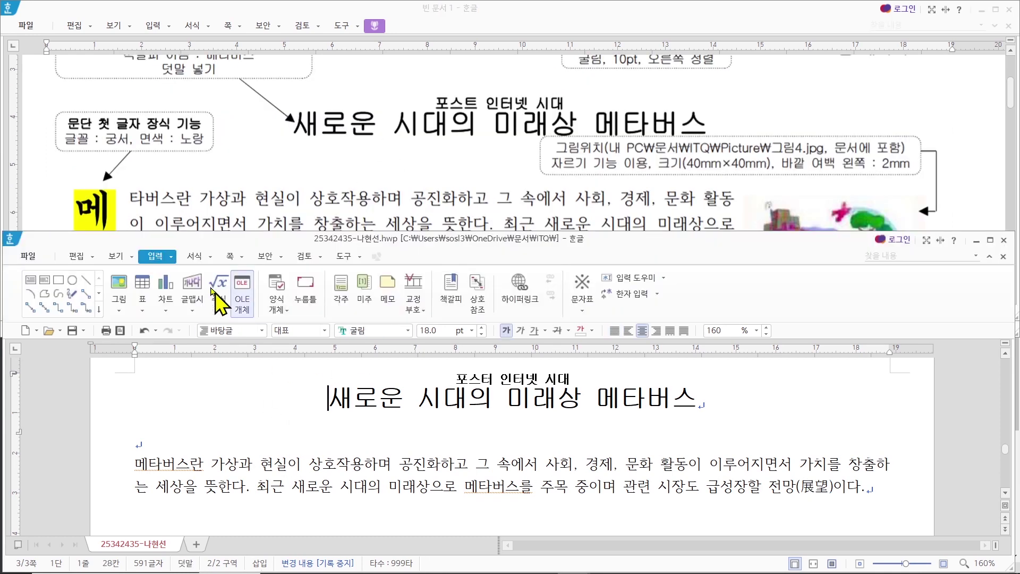
{"action": "left_click", "coordinate": [149, 462]}
{"action": "left_click", "coordinate": [268, 487]}
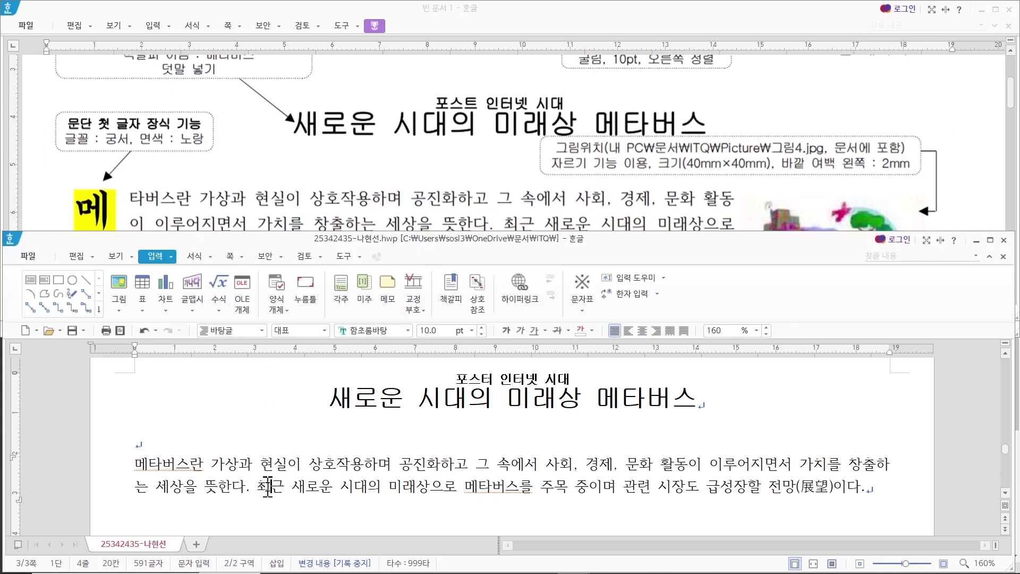
{"action": "left_click_drag", "start_coordinate": [134, 464], "coordinate": [885, 485]}
{"action": "left_click", "coordinate": [885, 488]}
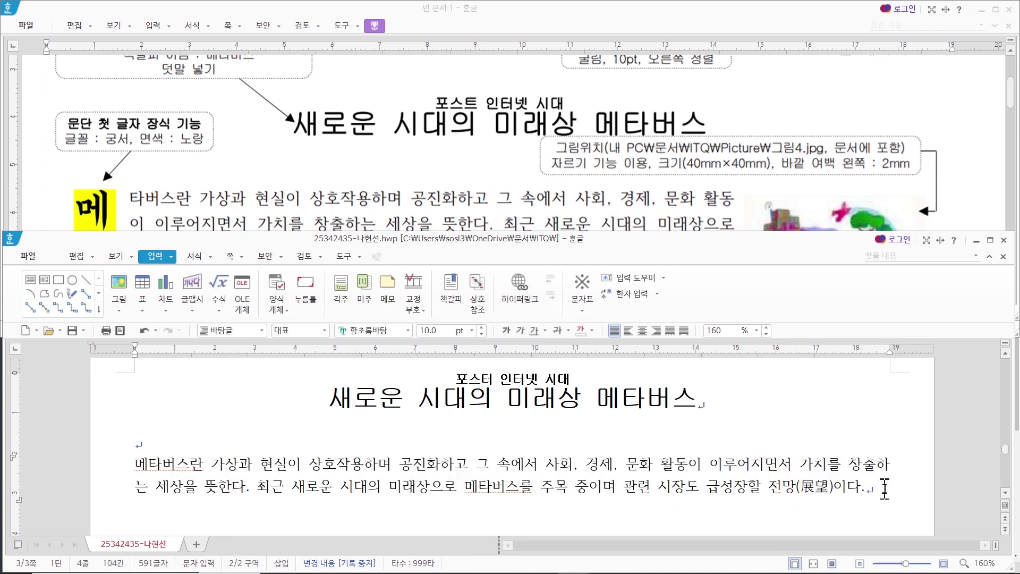
{"action": "left_click", "coordinate": [140, 464]}
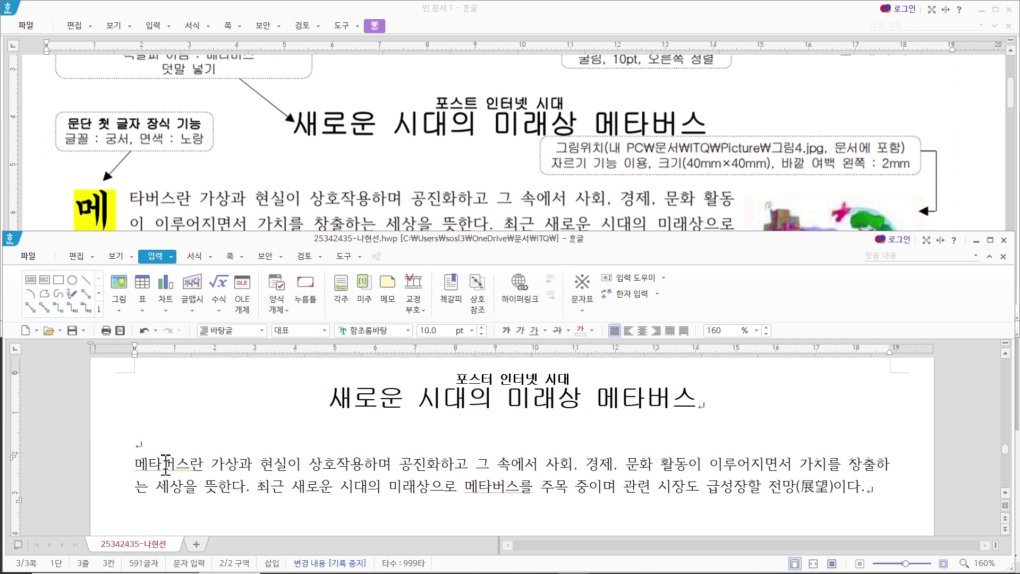
{"action": "left_click", "coordinate": [136, 464]}
{"action": "left_click", "coordinate": [478, 467]}
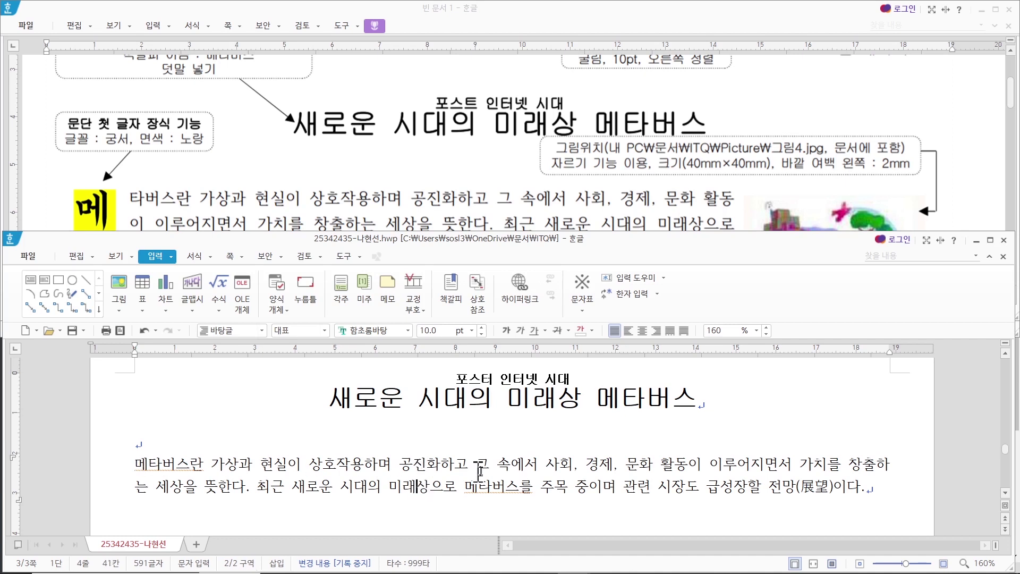
{"action": "left_click", "coordinate": [520, 464]}
{"action": "left_click", "coordinate": [467, 486]}
{"action": "left_click", "coordinate": [493, 465]}
- Open the 문단 첫 글자 장식 settings for the first body paragraph and choose the 2줄 shape
{"action": "left_click", "coordinate": [149, 464]}
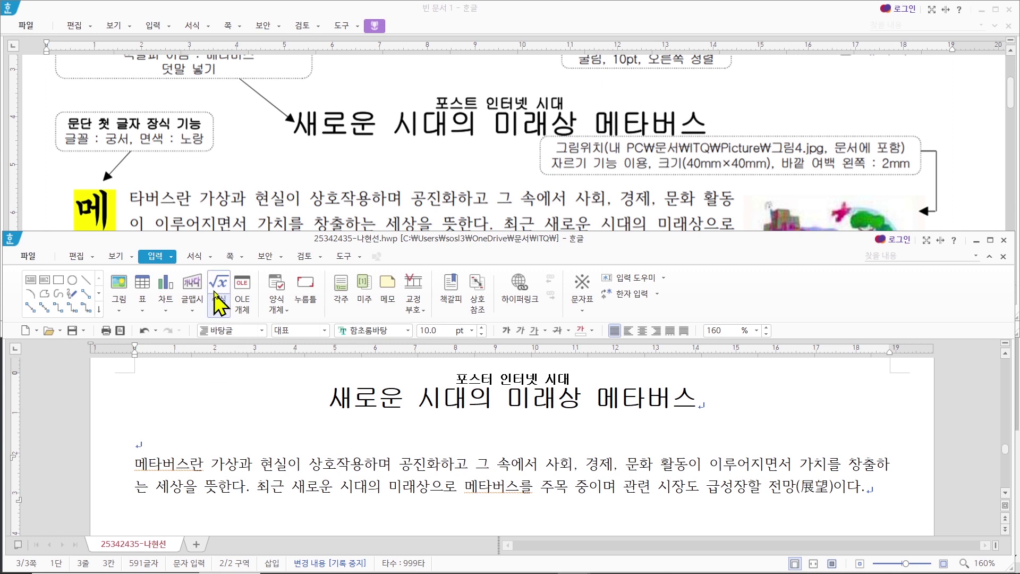
{"action": "left_click", "coordinate": [195, 256]}
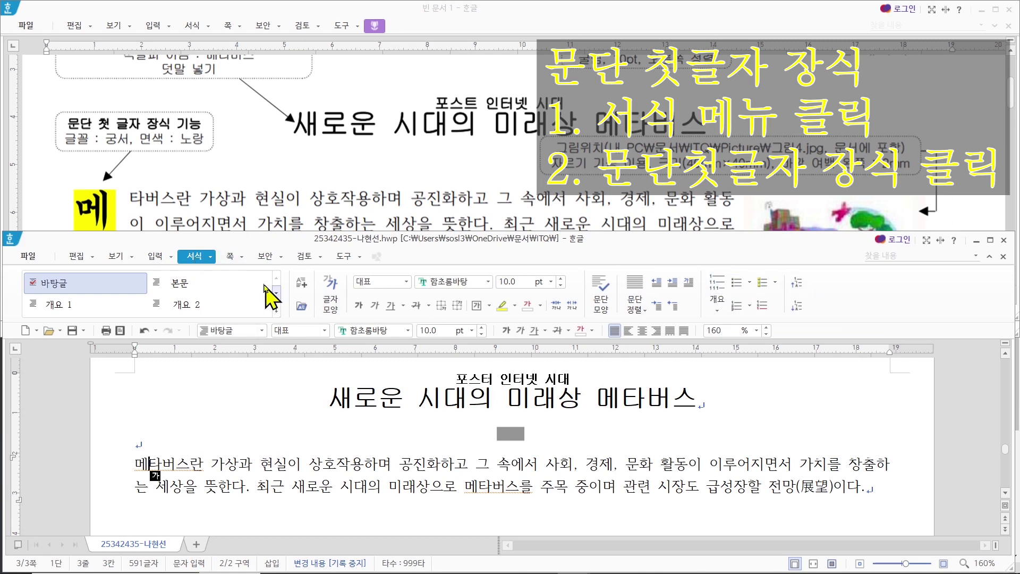
{"action": "left_click", "coordinate": [212, 257]}
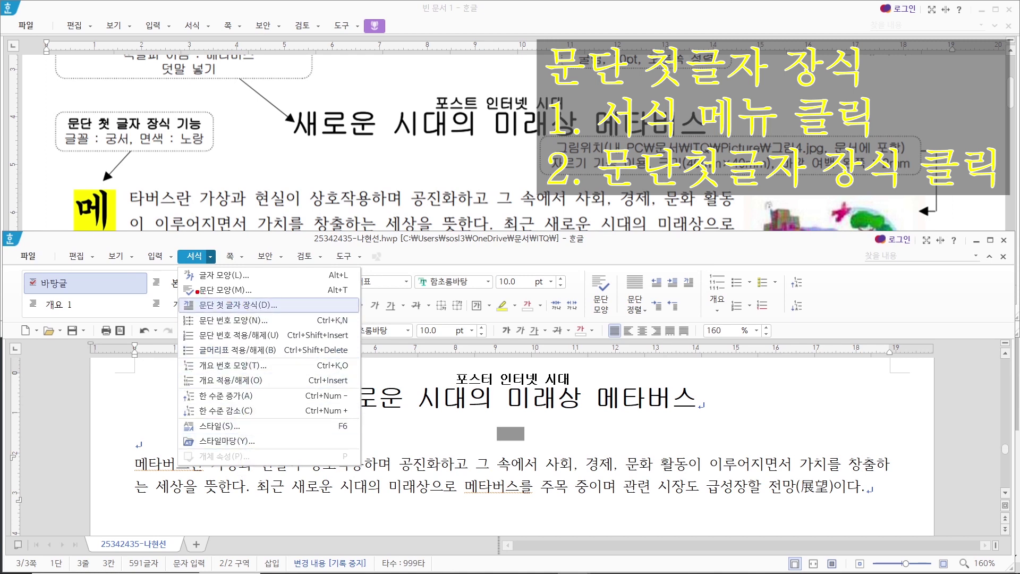
{"action": "left_click_drag", "start_coordinate": [183, 292], "coordinate": [314, 317]}
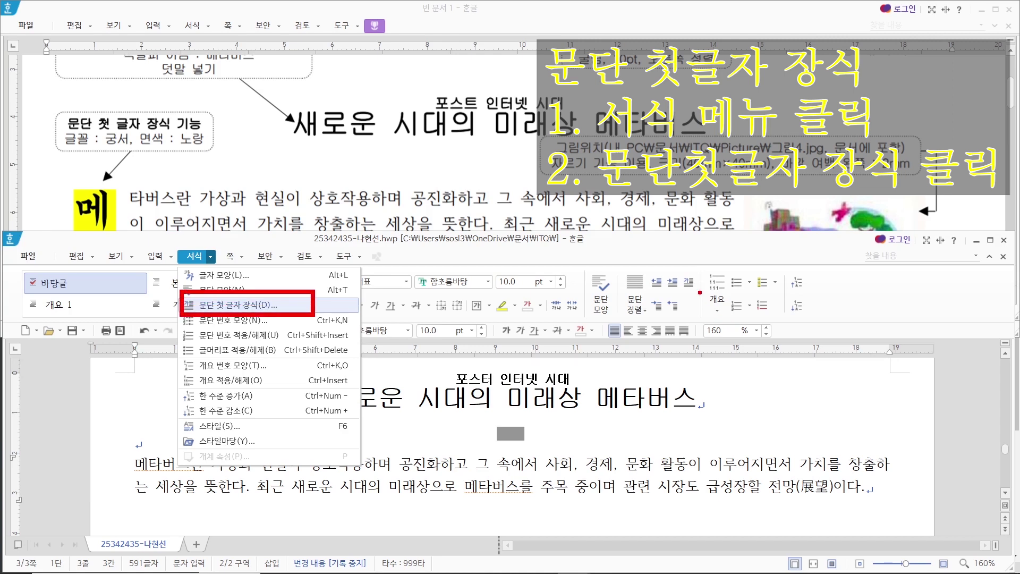
{"action": "left_click_drag", "start_coordinate": [675, 265], "coordinate": [707, 299]}
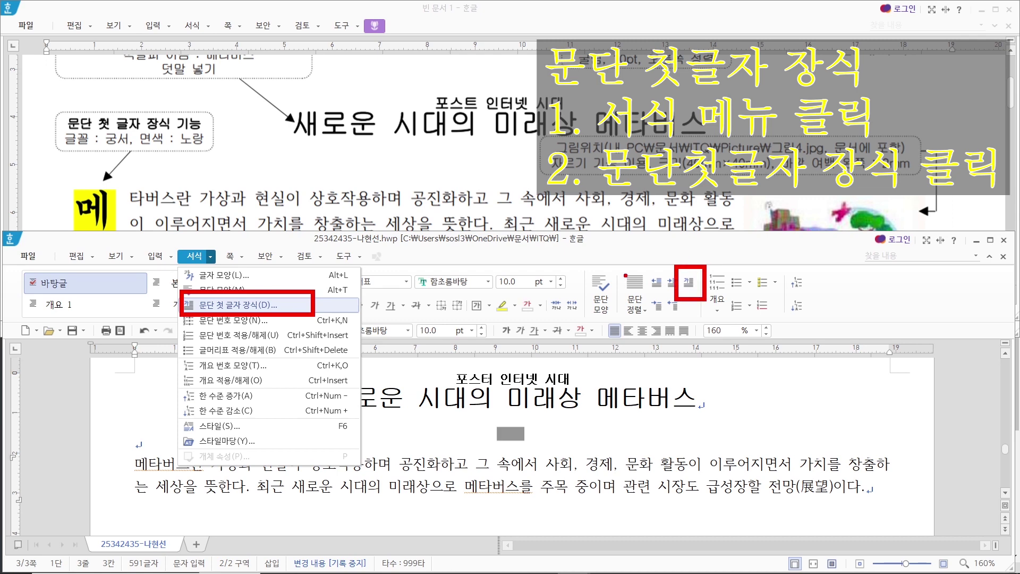
{"action": "key", "text": "Escape"}
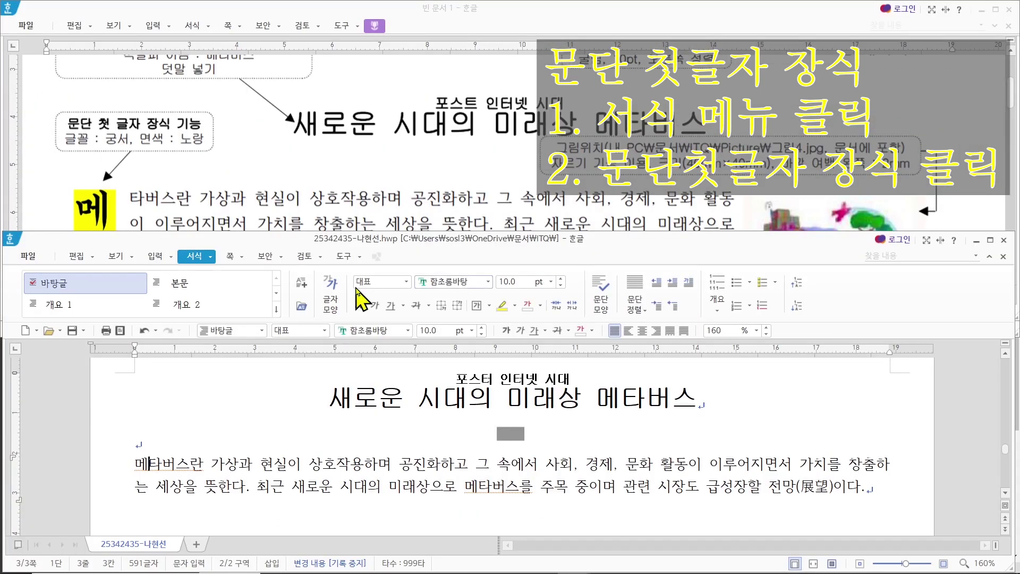
{"action": "left_click", "coordinate": [211, 256]}
{"action": "left_click", "coordinate": [211, 256]}
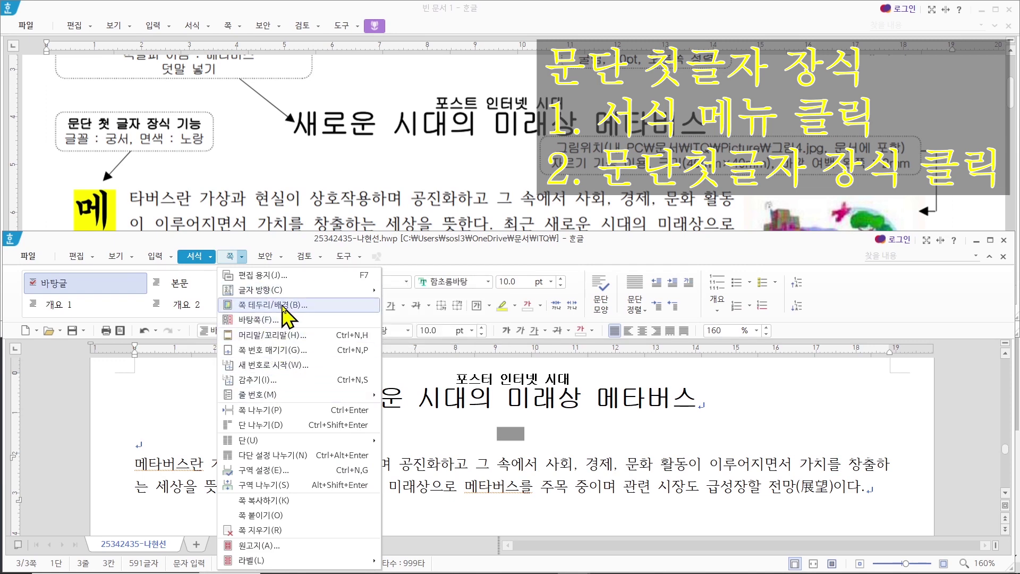
{"action": "left_click", "coordinate": [211, 257]}
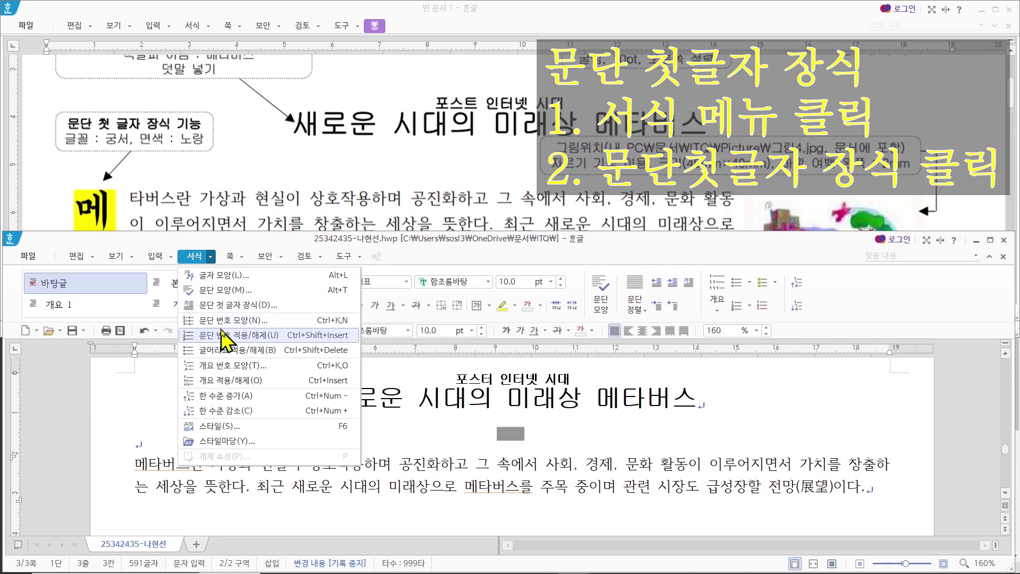
{"action": "left_click", "coordinate": [226, 304]}
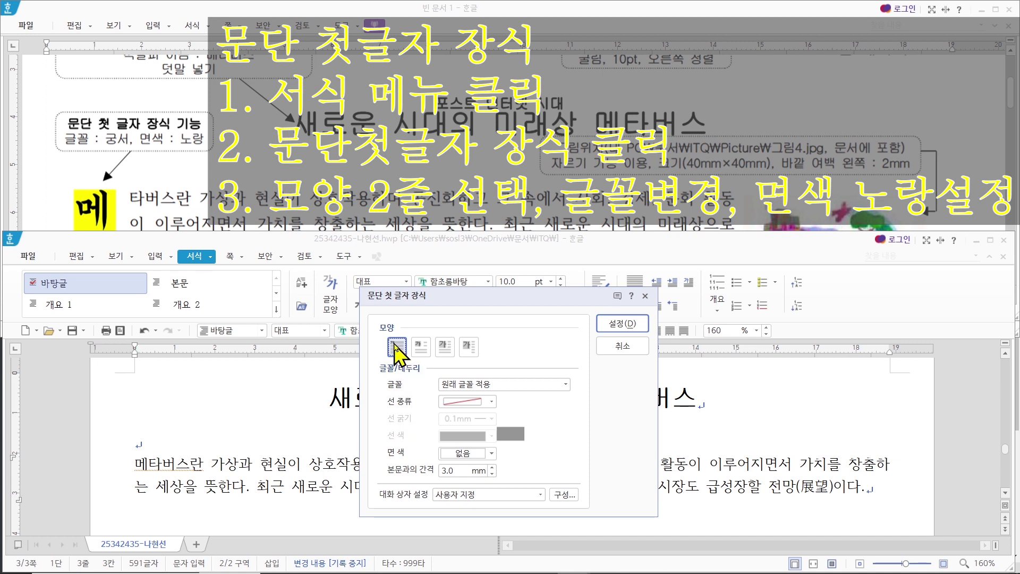
{"action": "left_click", "coordinate": [420, 350]}
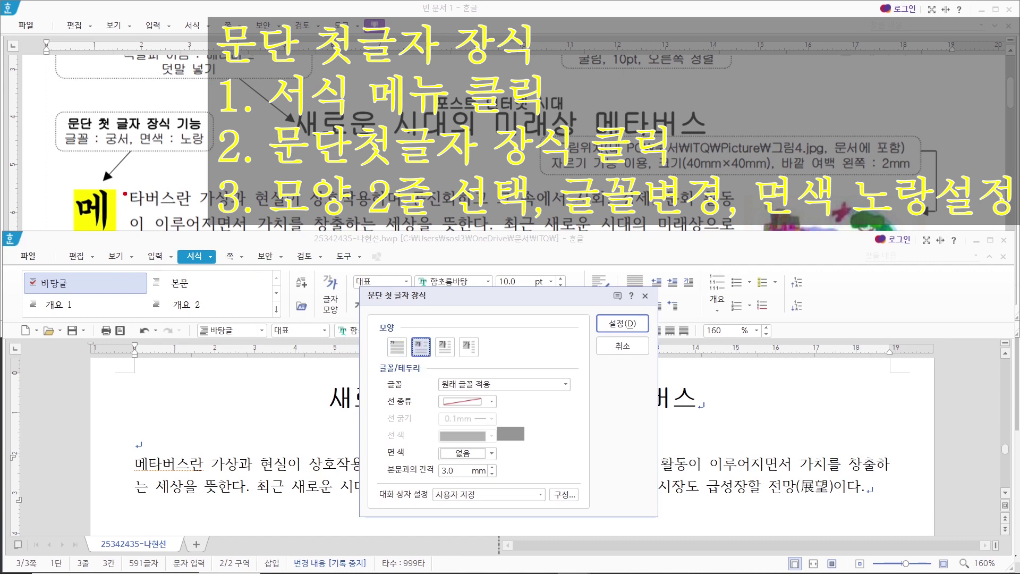
{"action": "mouse_move", "coordinate": [121, 197]}
{"action": "left_mouse_down"}
{"action": "mouse_move", "coordinate": [121, 223]}
{"action": "mouse_move", "coordinate": [131, 223]}
{"action": "left_mouse_up"}
{"action": "left_click_drag", "start_coordinate": [409, 329], "coordinate": [429, 316]}
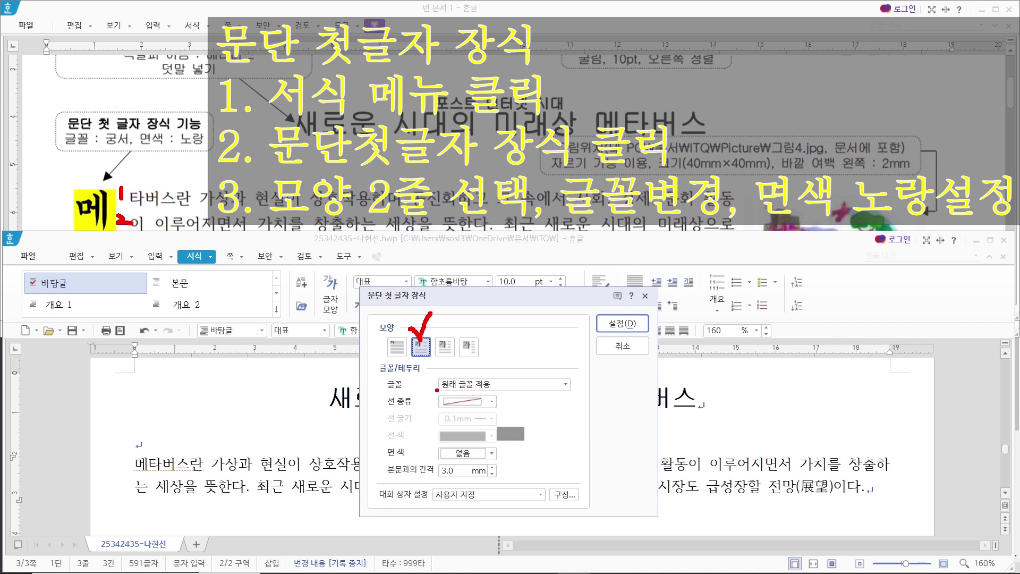
{"action": "mouse_move", "coordinate": [433, 368]}
{"action": "left_mouse_down"}
{"action": "mouse_move", "coordinate": [442, 378]}
{"action": "mouse_move", "coordinate": [577, 396]}
{"action": "left_mouse_up"}
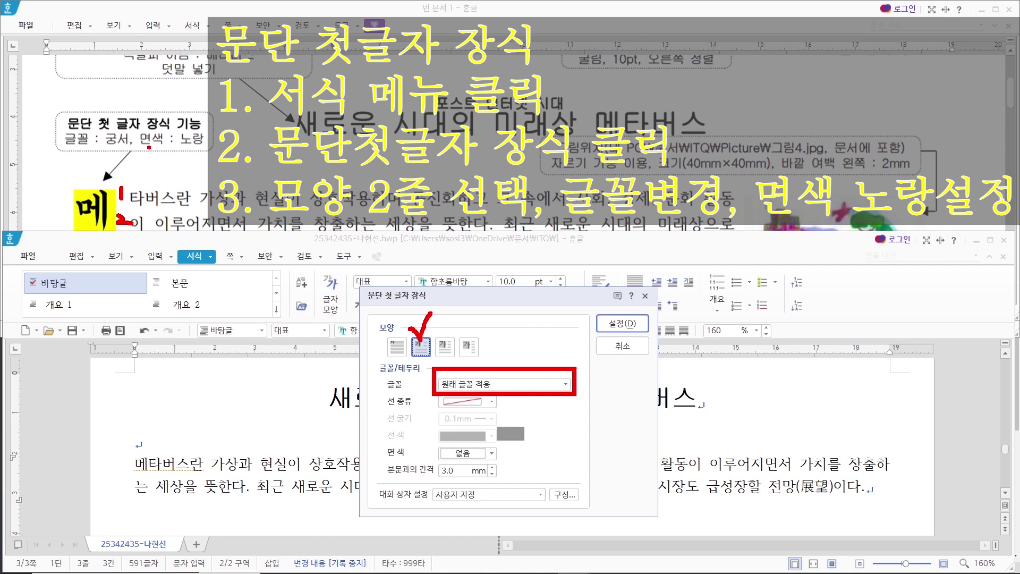
{"action": "mouse_move", "coordinate": [134, 145]}
{"action": "left_mouse_down"}
{"action": "mouse_move", "coordinate": [107, 147]}
{"action": "mouse_move", "coordinate": [98, 130]}
{"action": "mouse_move", "coordinate": [132, 138]}
{"action": "left_mouse_up"}
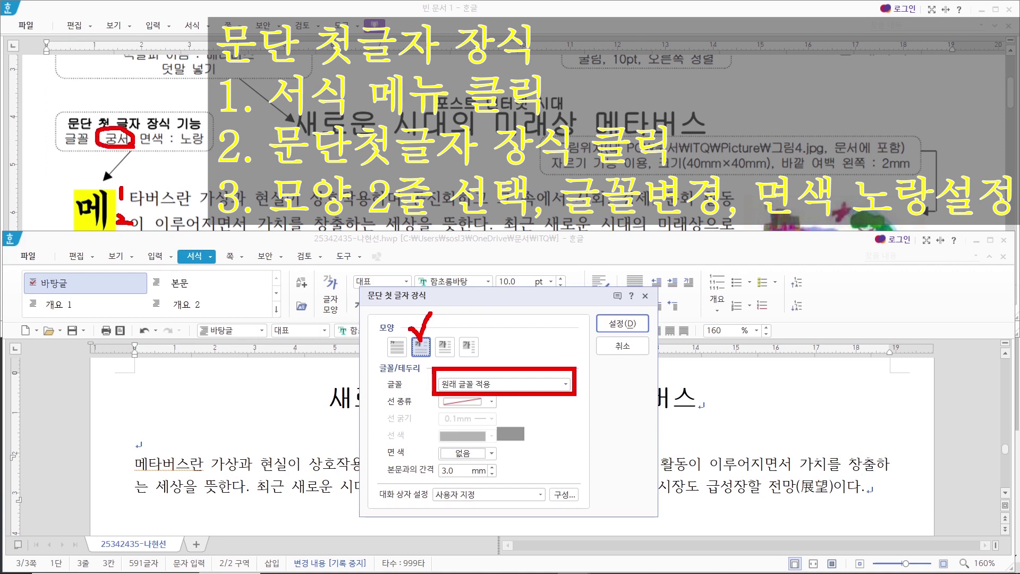
{"action": "key", "text": "Escape"}
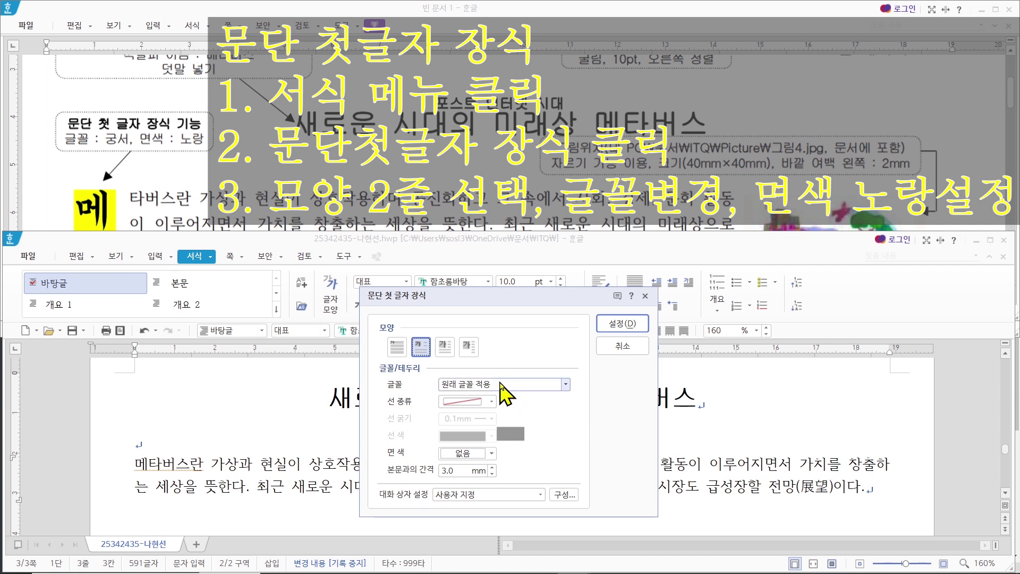
- Set the first-letter decoration's font to 궁서 and its 면 색 to yellow, and apply it to the first body paragraph
{"action": "left_click", "coordinate": [500, 383]}
{"action": "scroll", "coordinate": [556, 380], "scroll_direction": "down", "scroll_amount": 1}
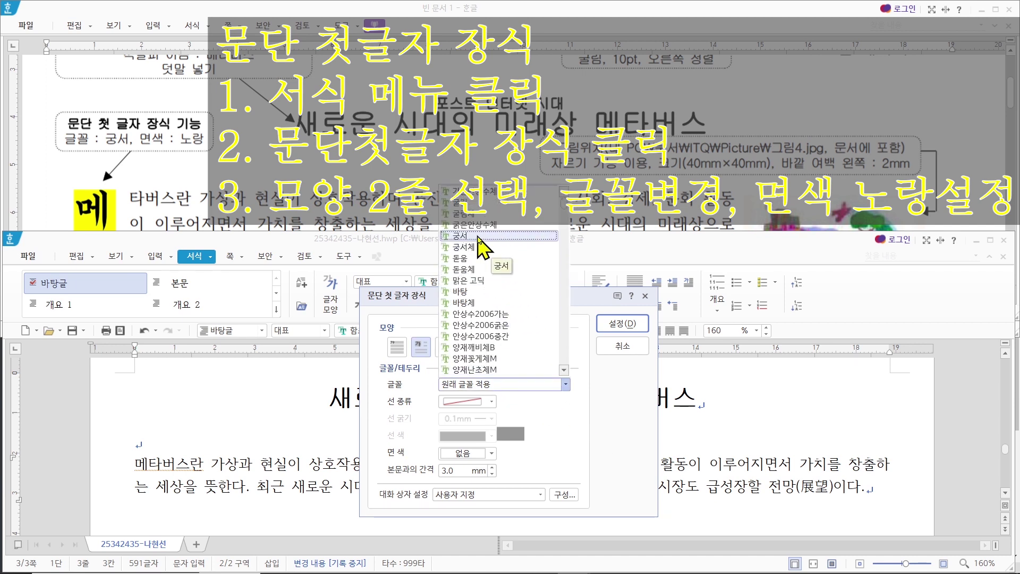
{"action": "left_click", "coordinate": [478, 237]}
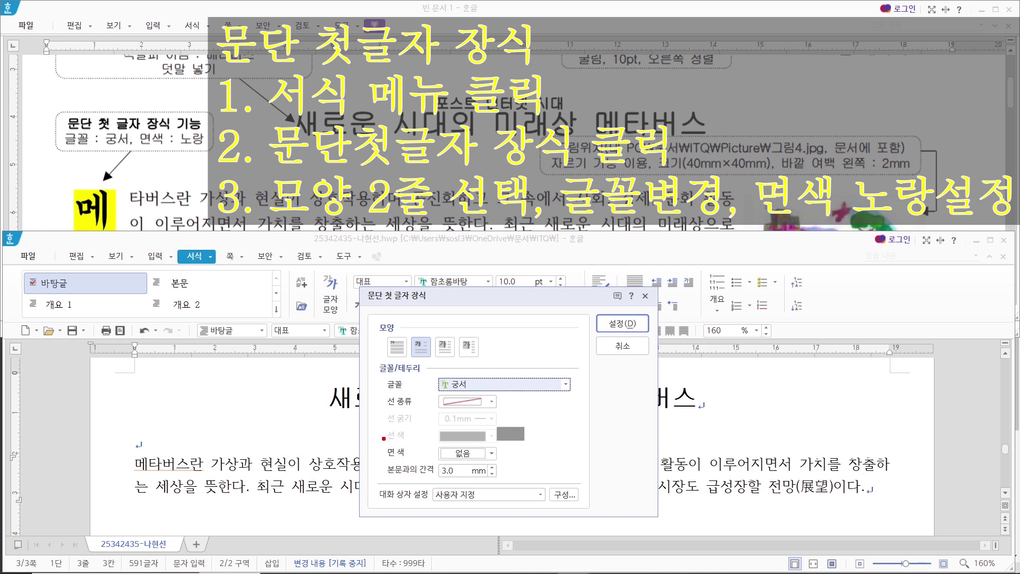
{"action": "left_click_drag", "start_coordinate": [384, 438], "coordinate": [413, 463]}
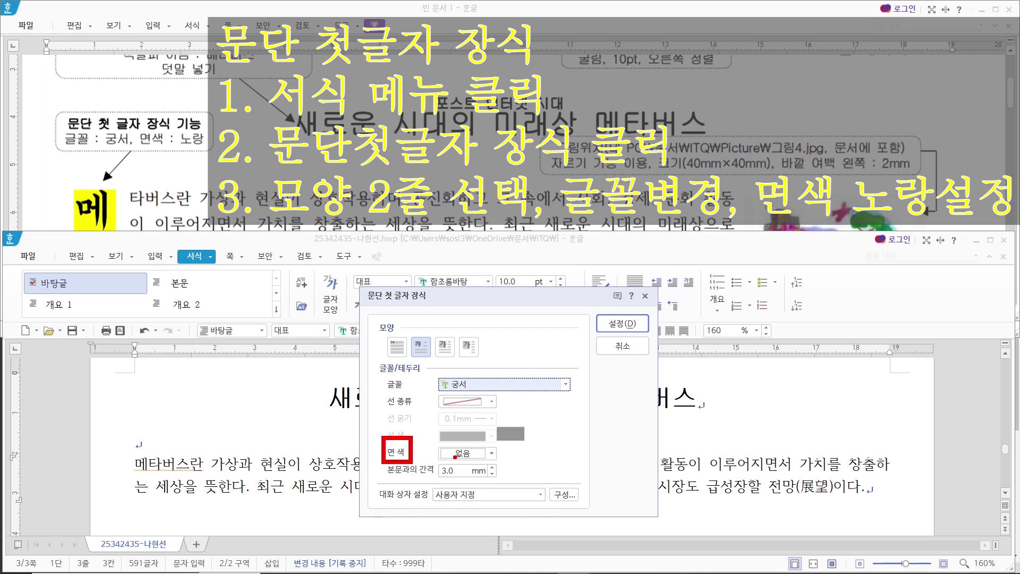
{"action": "left_click", "coordinate": [463, 454]}
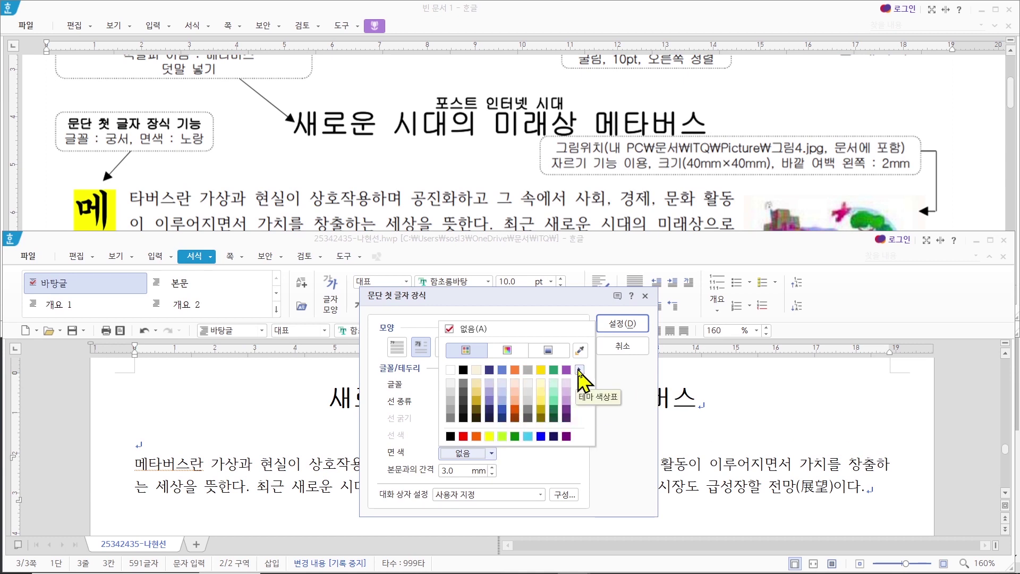
{"action": "left_click", "coordinate": [579, 372]}
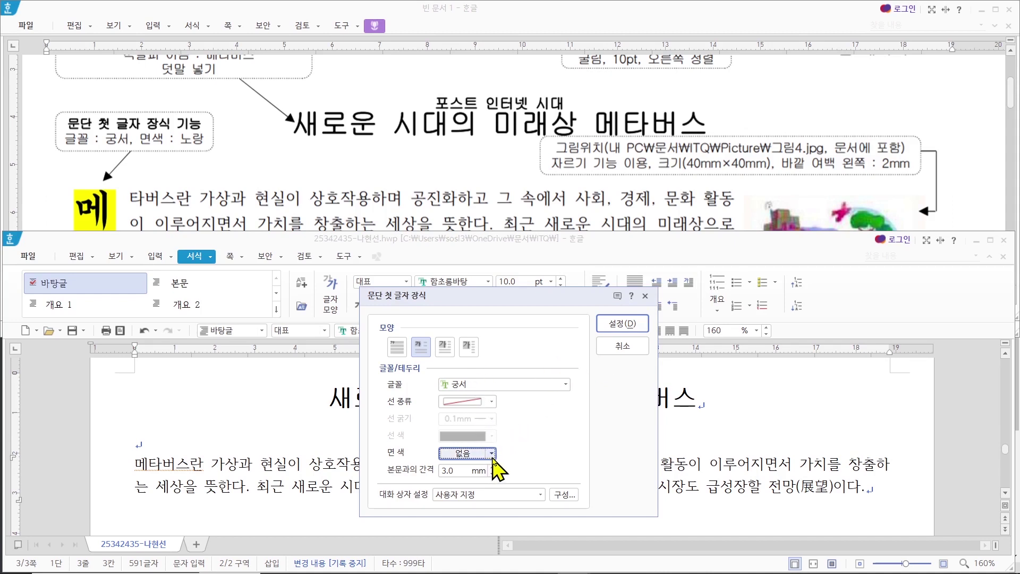
{"action": "left_click", "coordinate": [490, 452]}
{"action": "left_click", "coordinate": [490, 436]}
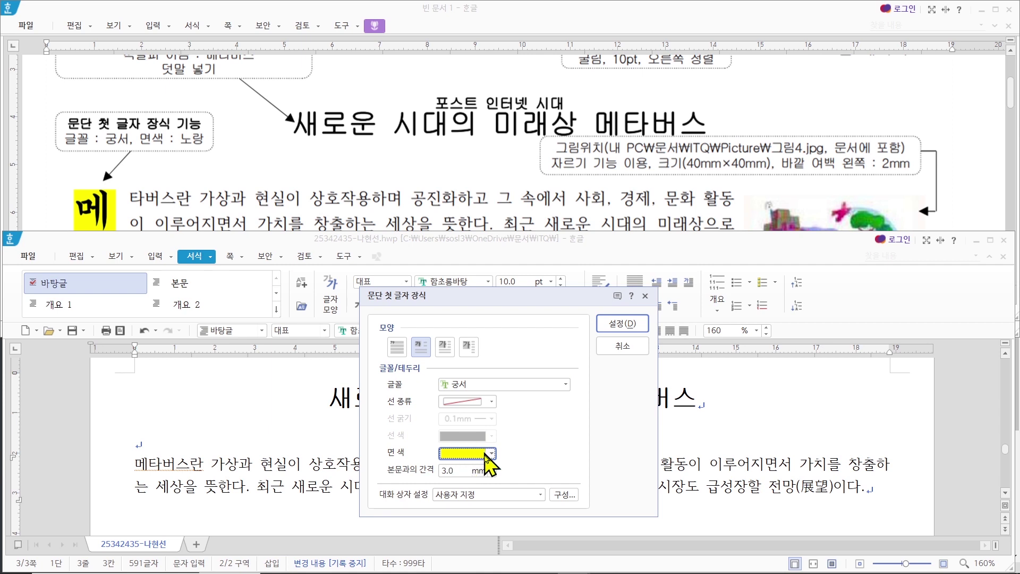
{"action": "left_click", "coordinate": [621, 324]}
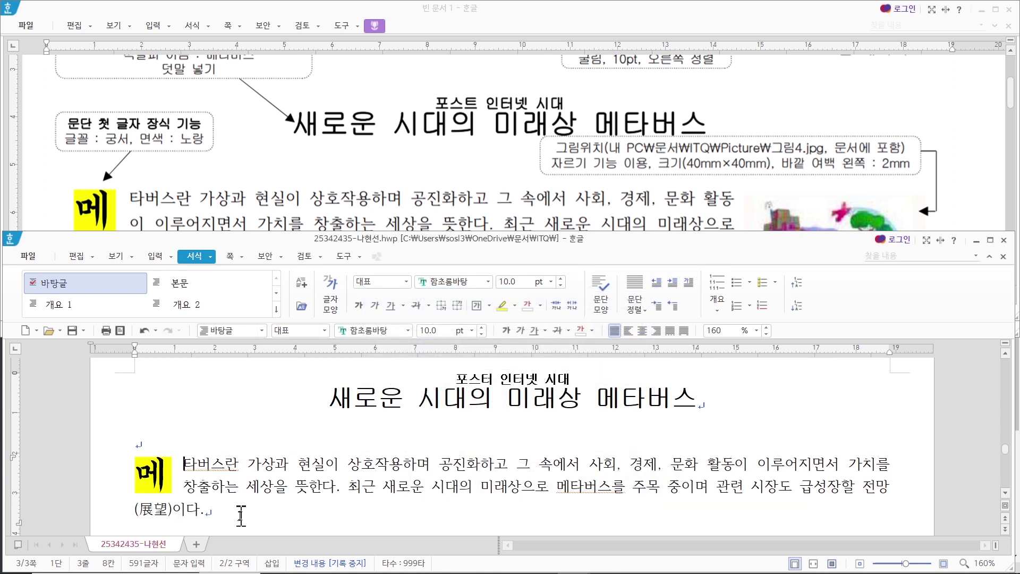
{"action": "left_click", "coordinate": [165, 466]}
- Start a new paragraph below the first body paragraph and indent it by two spaces
{"action": "left_click", "coordinate": [225, 511]}
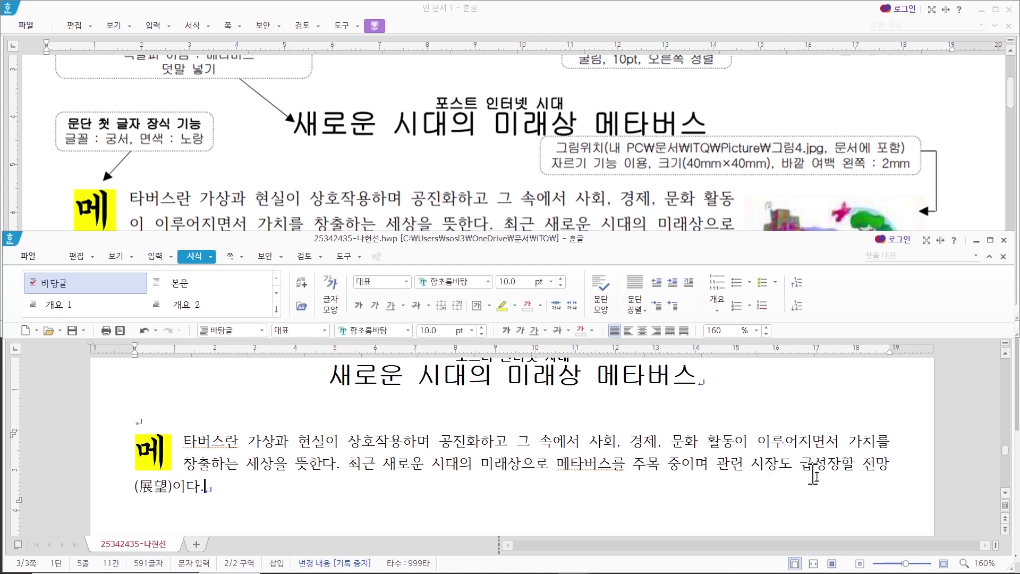
{"action": "scroll", "coordinate": [491, 175], "scroll_direction": "down", "scroll_amount": 3}
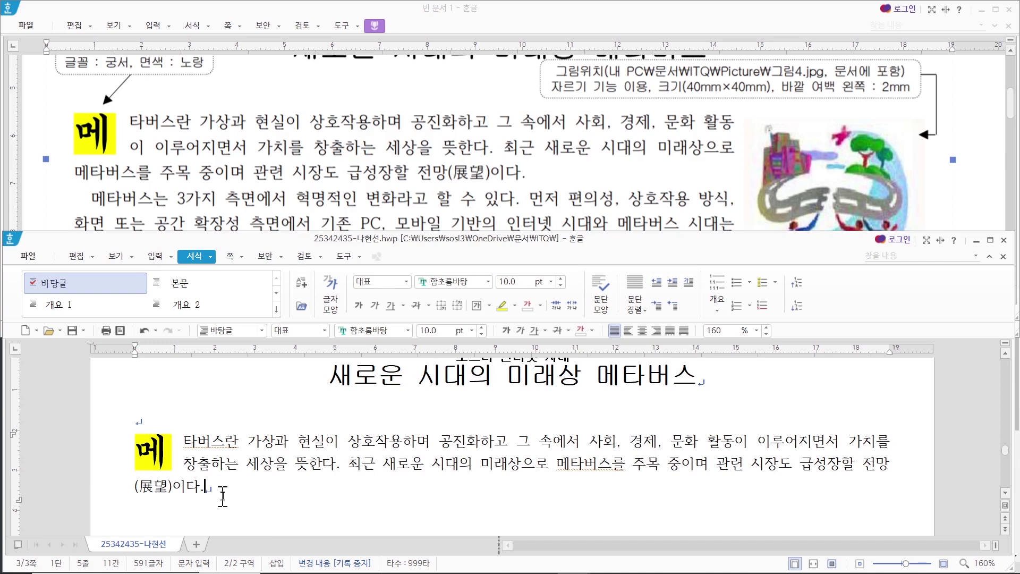
{"action": "key", "text": "Return"}
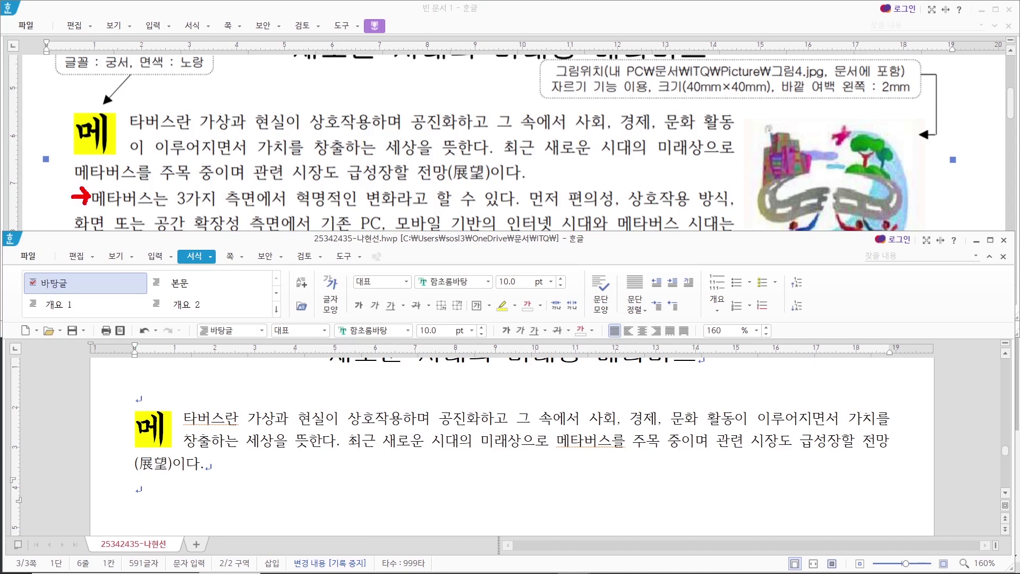
{"action": "key", "text": "Escape"}
- Read the exam sheet's second body paragraph and enter it from 메타버스는 3가지 to 초래하고 있다., without the Ⓐ footnote mark
{"action": "scroll", "coordinate": [429, 174], "scroll_direction": "down", "scroll_amount": 1}
{"action": "scroll", "coordinate": [430, 178], "scroll_direction": "down", "scroll_amount": 1}
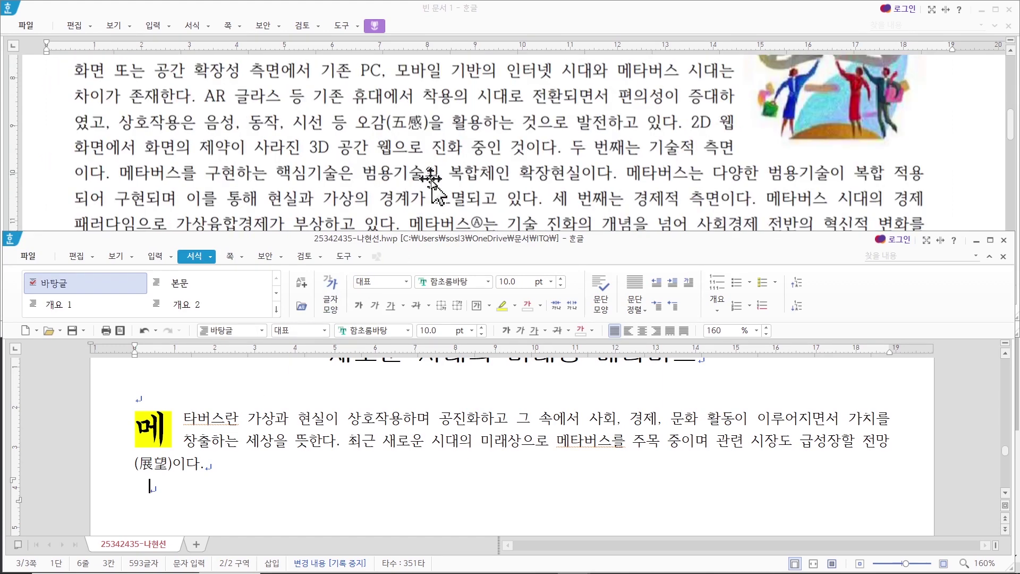
{"action": "scroll", "coordinate": [913, 170], "scroll_direction": "up", "scroll_amount": 1}
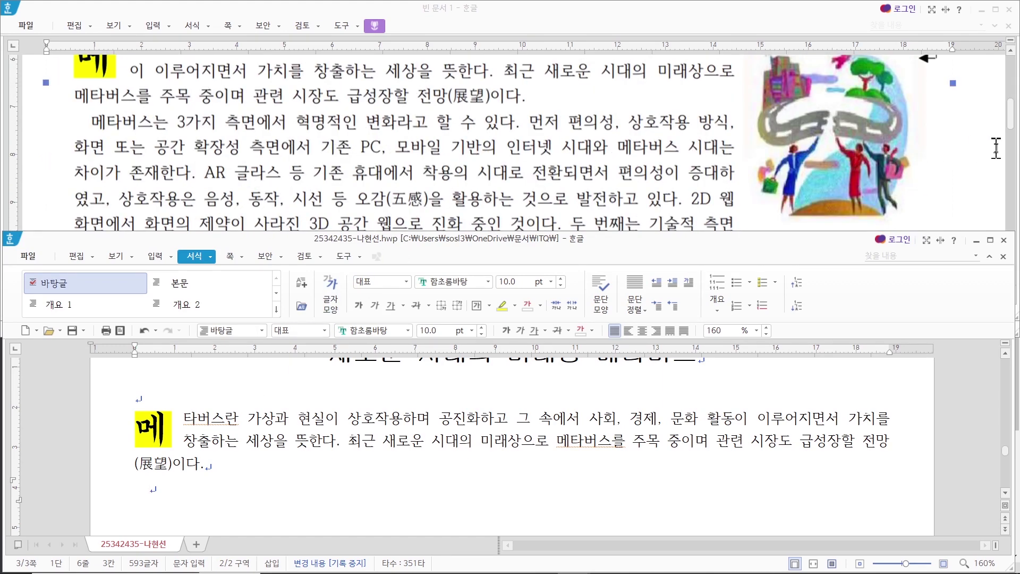
{"action": "left_click", "coordinate": [1014, 133]}
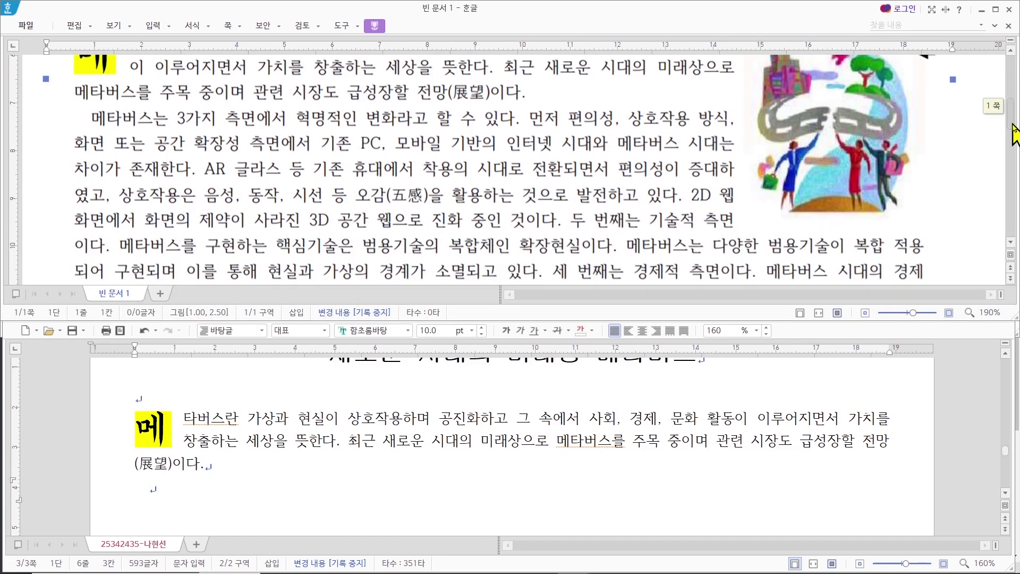
{"action": "left_click_drag", "start_coordinate": [1014, 133], "coordinate": [1015, 139]}
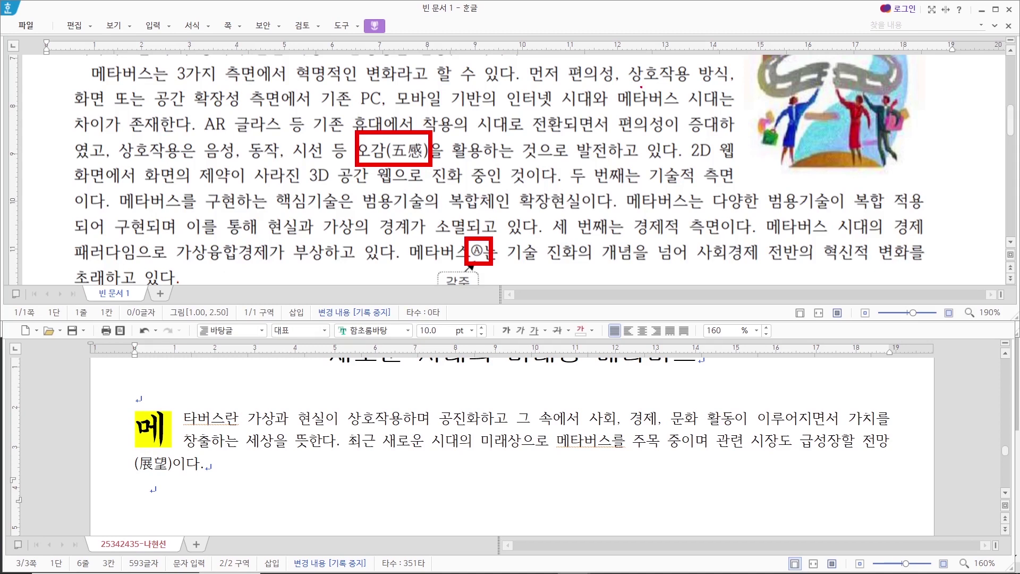
{"action": "left_click_drag", "start_coordinate": [746, 62], "coordinate": [742, 128]}
{"action": "left_click_drag", "start_coordinate": [102, 74], "coordinate": [99, 81]}
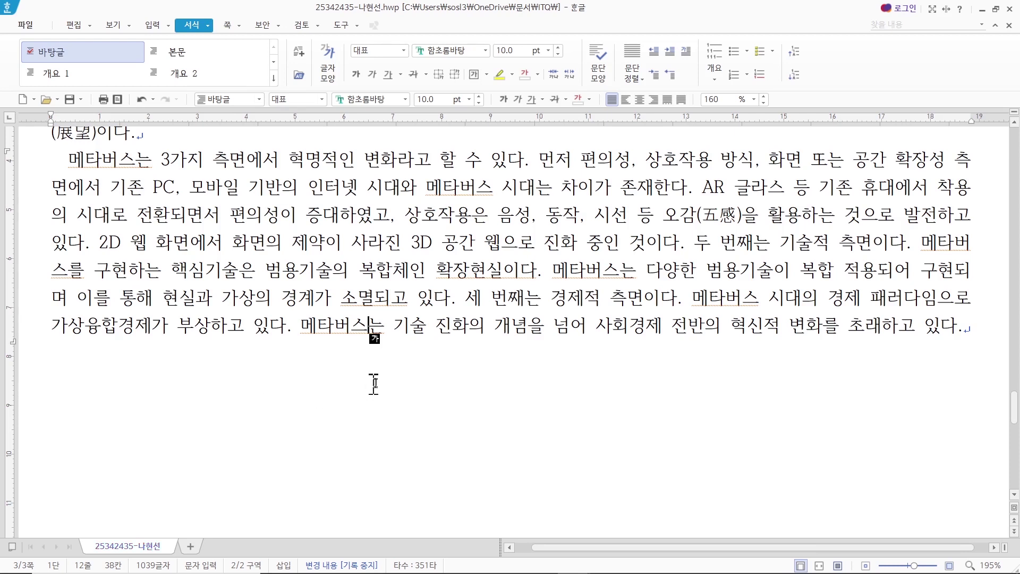
{"action": "left_click", "coordinate": [980, 329]}
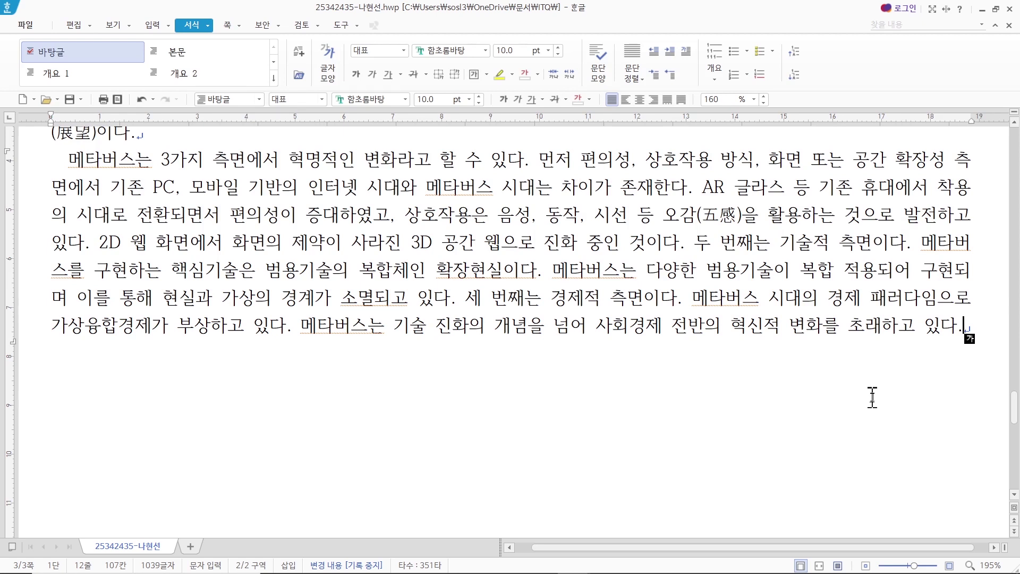
- Restore the document window to its smaller size and remove the hanja (五感) after 오감 in the second body paragraph
{"action": "left_click", "coordinate": [995, 9]}
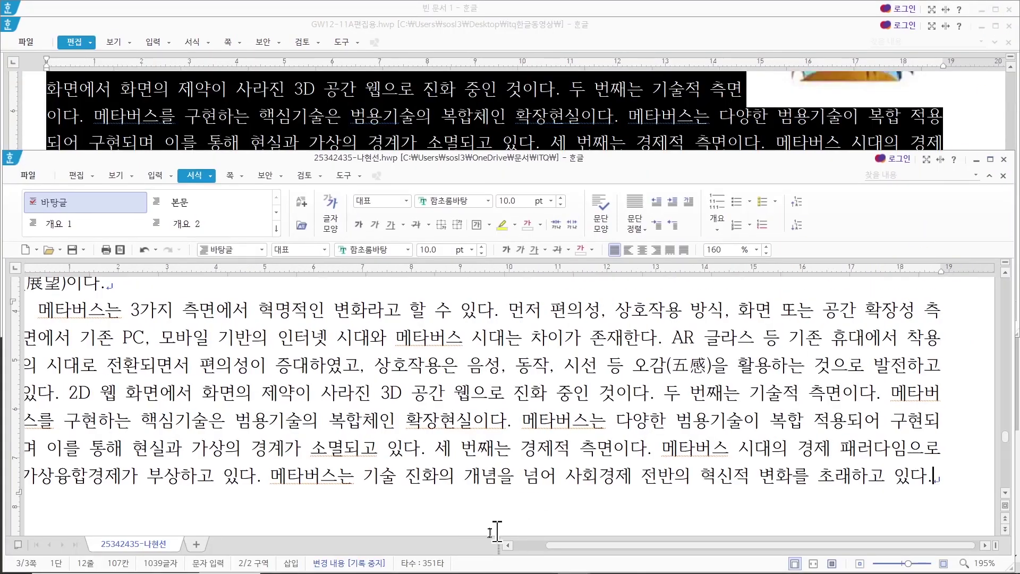
{"action": "left_click_drag", "start_coordinate": [632, 548], "coordinate": [622, 547]}
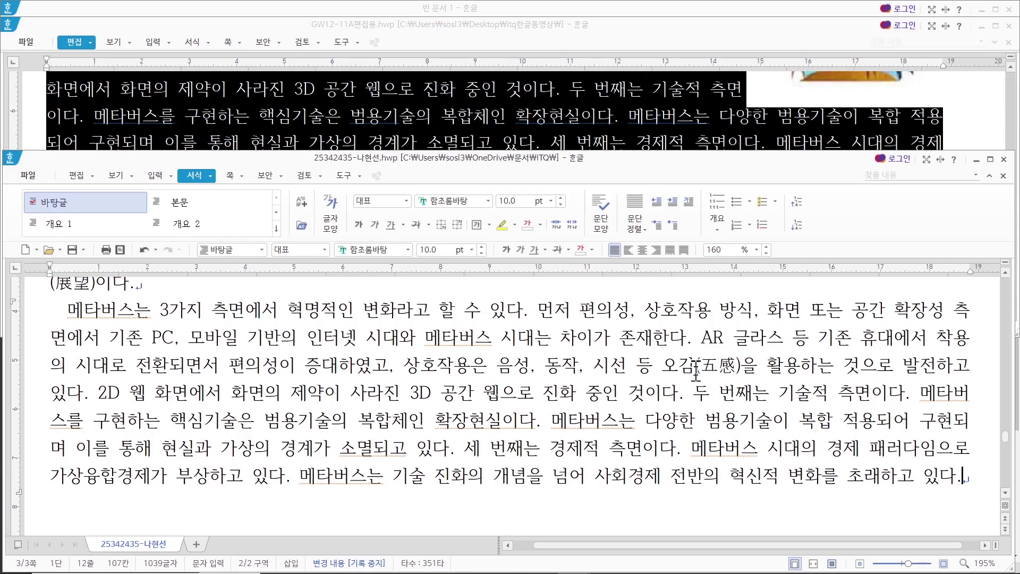
{"action": "left_click_drag", "start_coordinate": [696, 371], "coordinate": [661, 371]}
{"action": "key", "text": "Delete"}
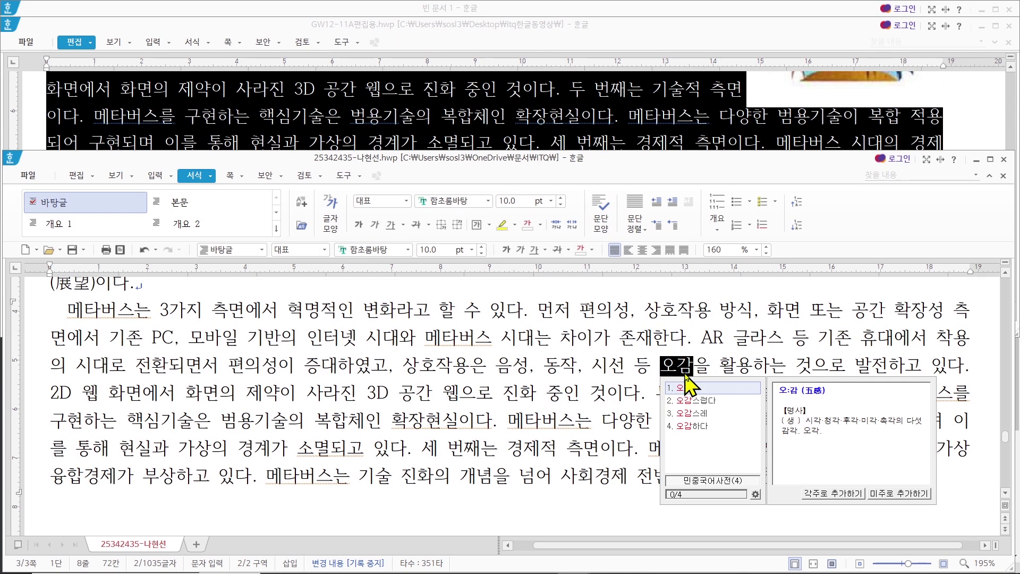
{"action": "key", "text": "F9"}
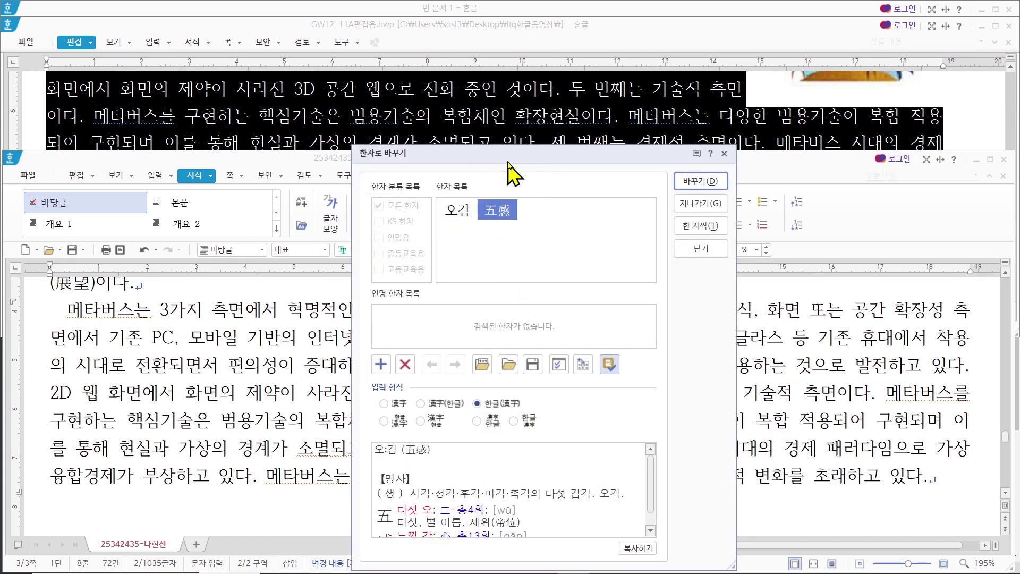
{"action": "left_click_drag", "start_coordinate": [509, 154], "coordinate": [492, 175]}
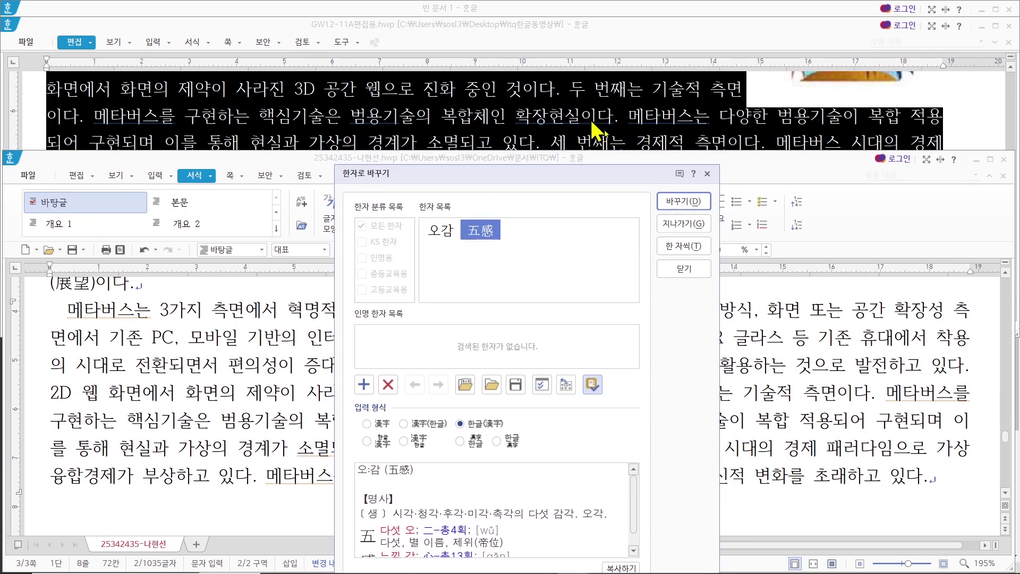
{"action": "left_click", "coordinate": [707, 174]}
{"action": "left_click", "coordinate": [681, 118]}
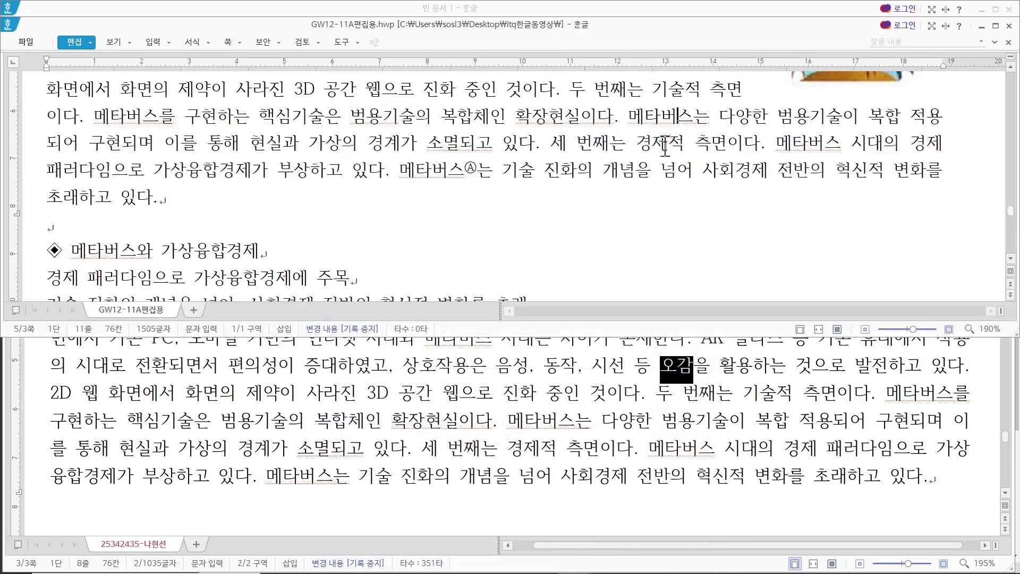
{"action": "scroll", "coordinate": [633, 183], "scroll_direction": "up", "scroll_amount": 3}
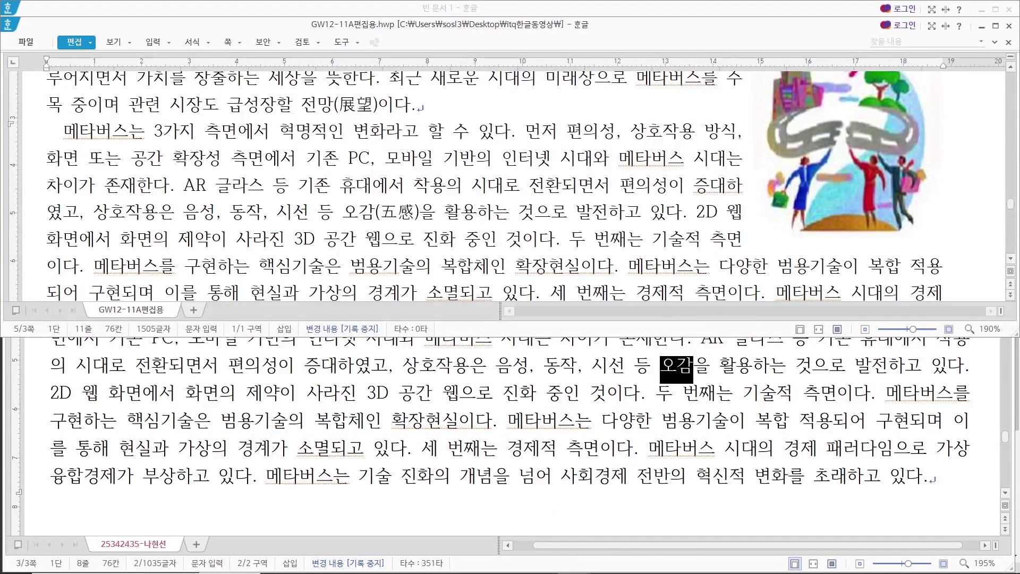
{"action": "left_click", "coordinate": [585, 566]}
- Convert the word 오감 in the second body paragraph to hanja 五感, using the 한글(漢字) input format
{"action": "mouse_move", "coordinate": [492, 226]}
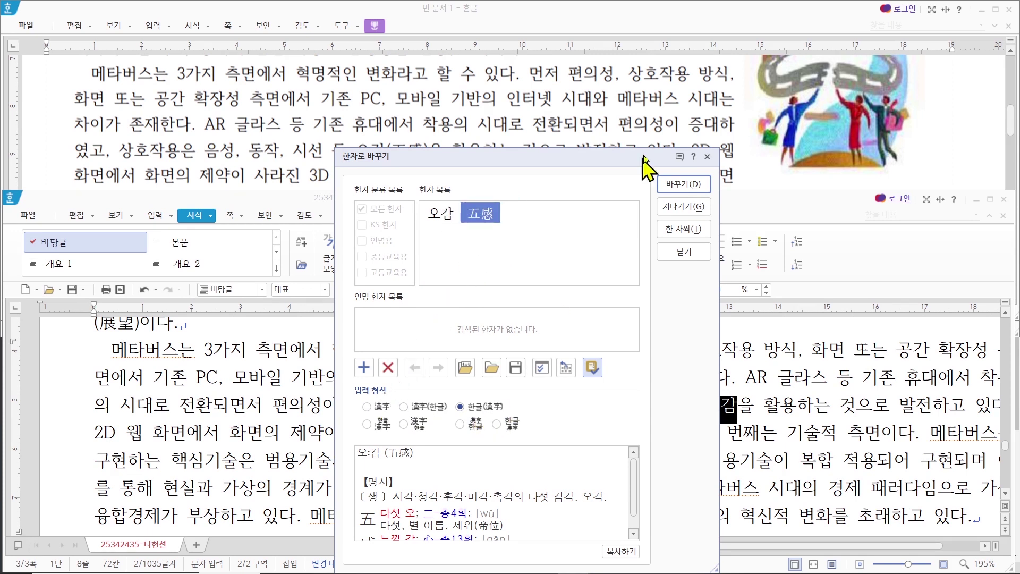
{"action": "left_click", "coordinate": [684, 184]}
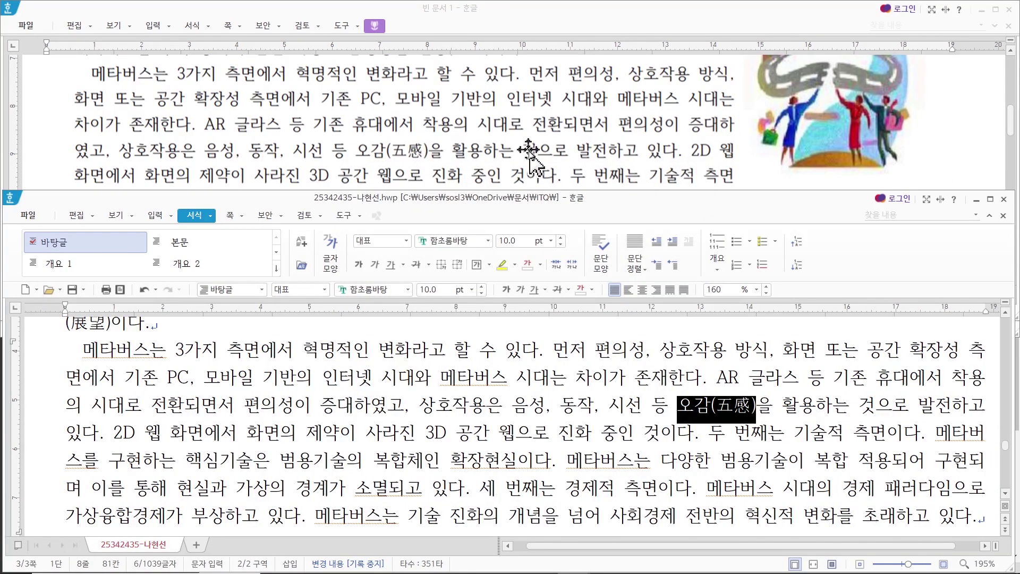
- Examine the 각주 mark after 메타버스 on the exam sheet, and switch to the exam PDF in Chrome to read the footnote text ending page 2
{"action": "scroll", "coordinate": [529, 151], "scroll_direction": "down", "scroll_amount": 1}
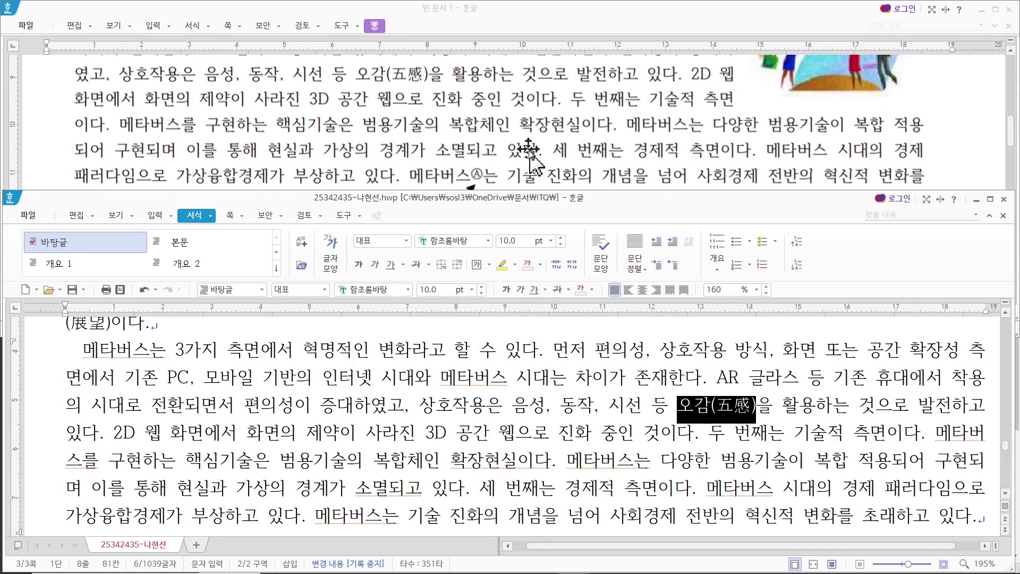
{"action": "scroll", "coordinate": [529, 152], "scroll_direction": "down", "scroll_amount": 1}
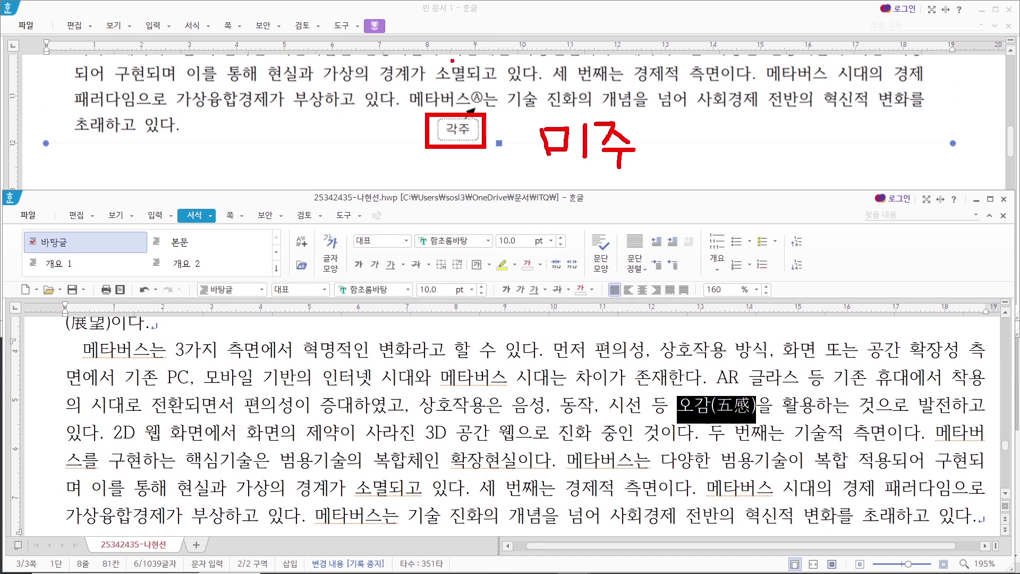
{"action": "key", "text": "Escape"}
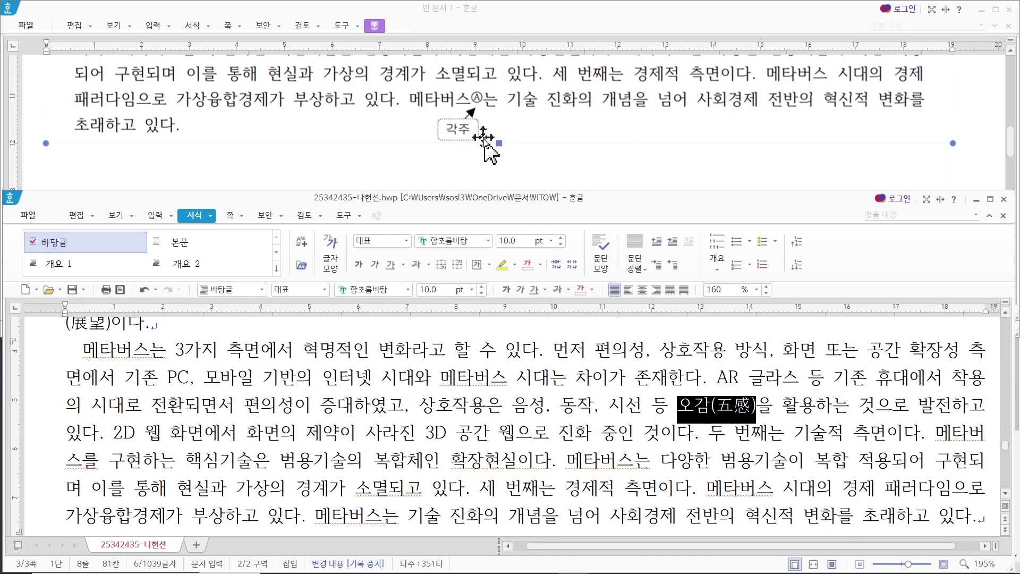
{"action": "mouse_move", "coordinate": [569, 550]}
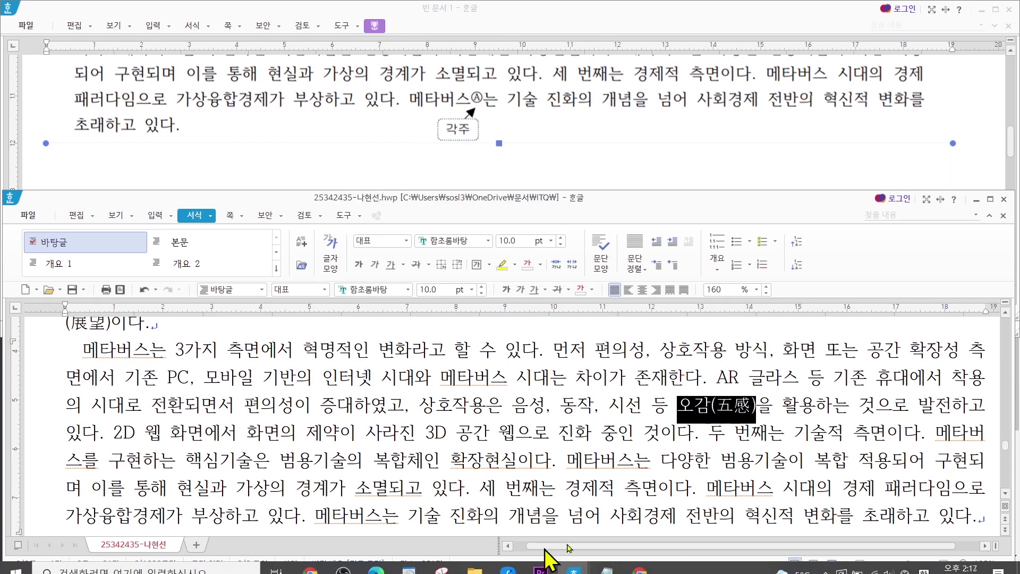
{"action": "left_click", "coordinate": [635, 562]}
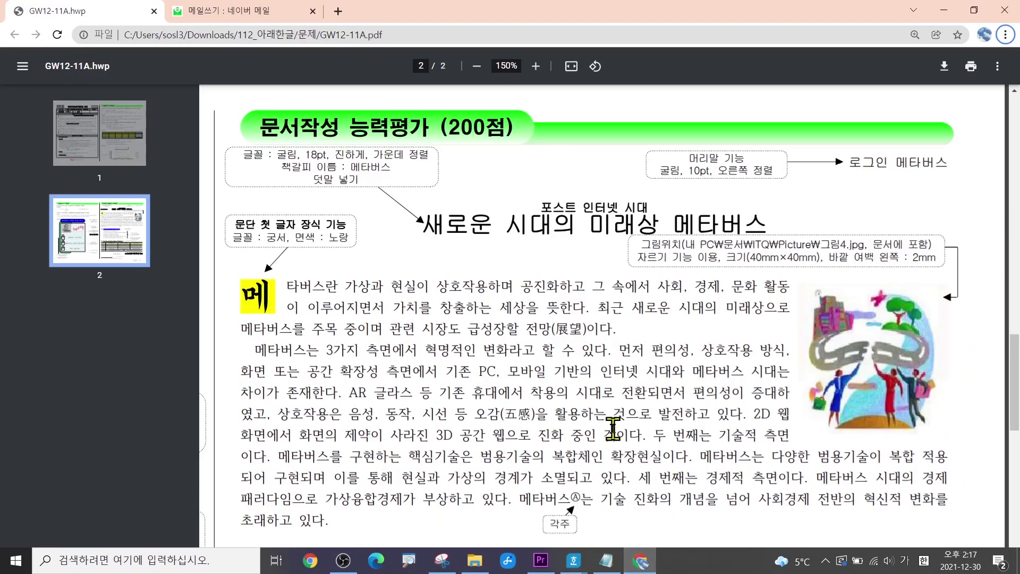
{"action": "scroll", "coordinate": [613, 428], "scroll_direction": "down", "scroll_amount": 8}
{"action": "scroll", "coordinate": [613, 427], "scroll_direction": "up", "scroll_amount": 3}
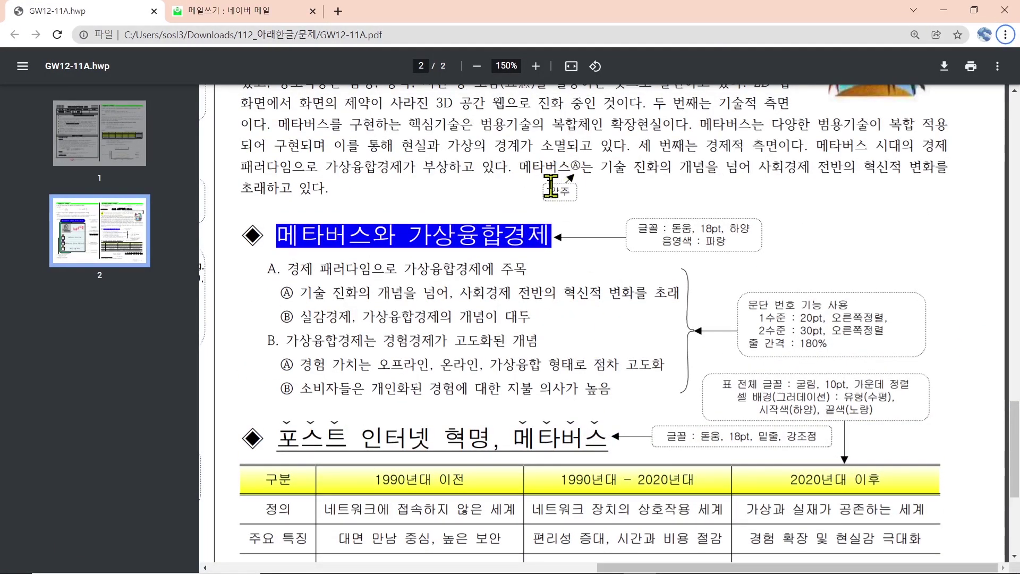
{"action": "scroll", "coordinate": [563, 192], "scroll_direction": "down", "scroll_amount": 5}
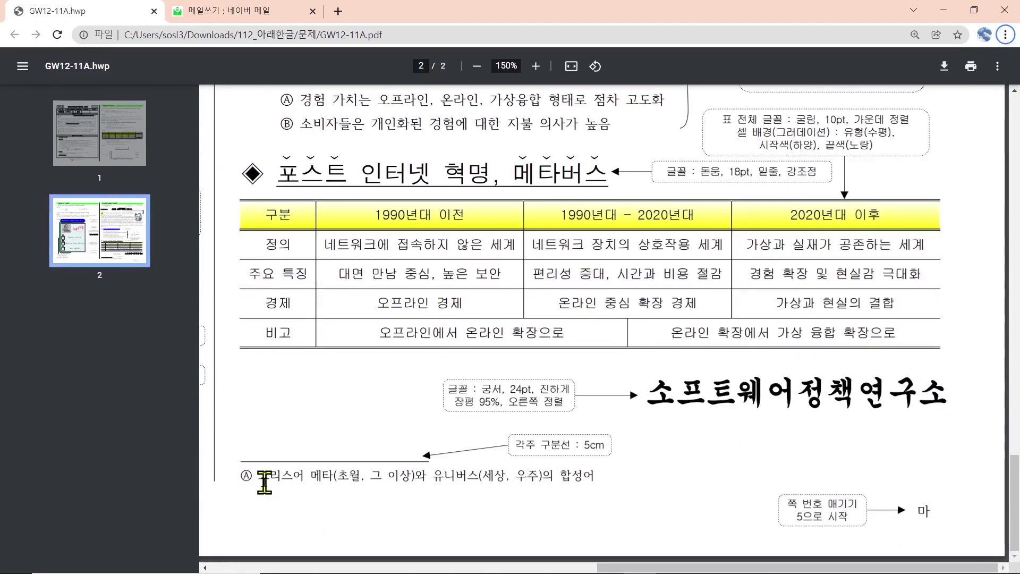
{"action": "left_click_drag", "start_coordinate": [259, 477], "coordinate": [599, 476]}
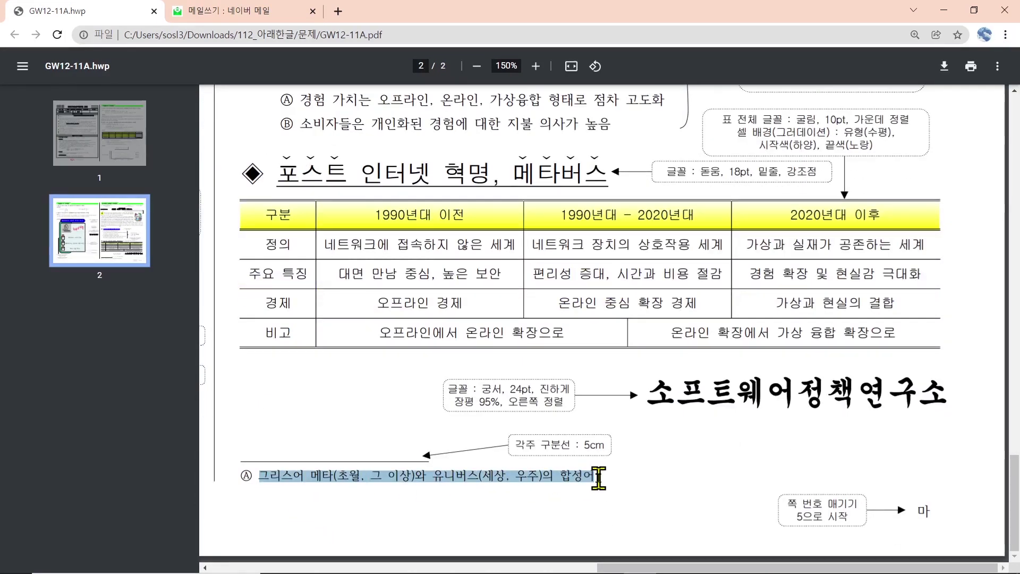
{"action": "left_click", "coordinate": [552, 488]}
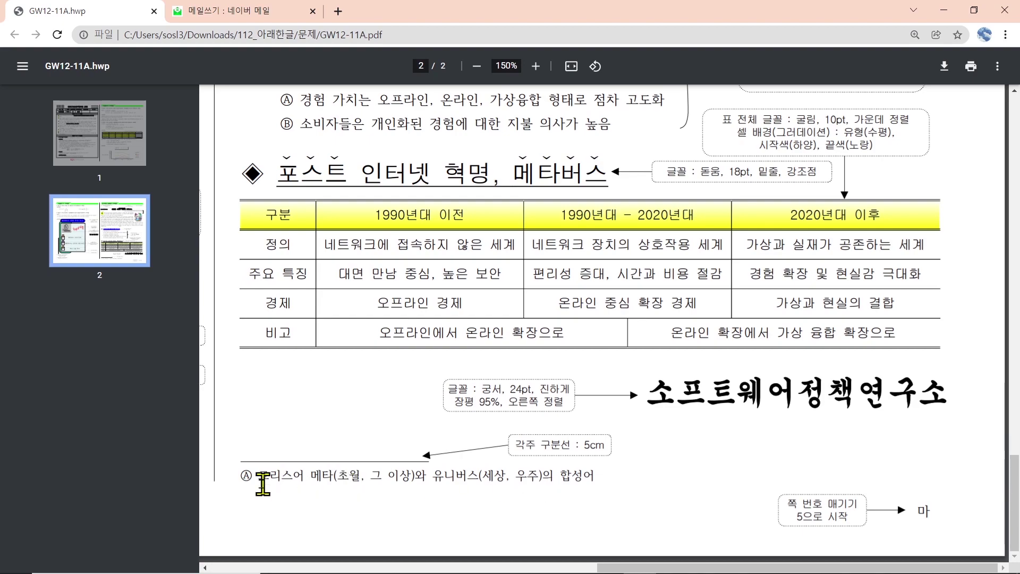
{"action": "scroll", "coordinate": [596, 478], "scroll_direction": "up", "scroll_amount": 5}
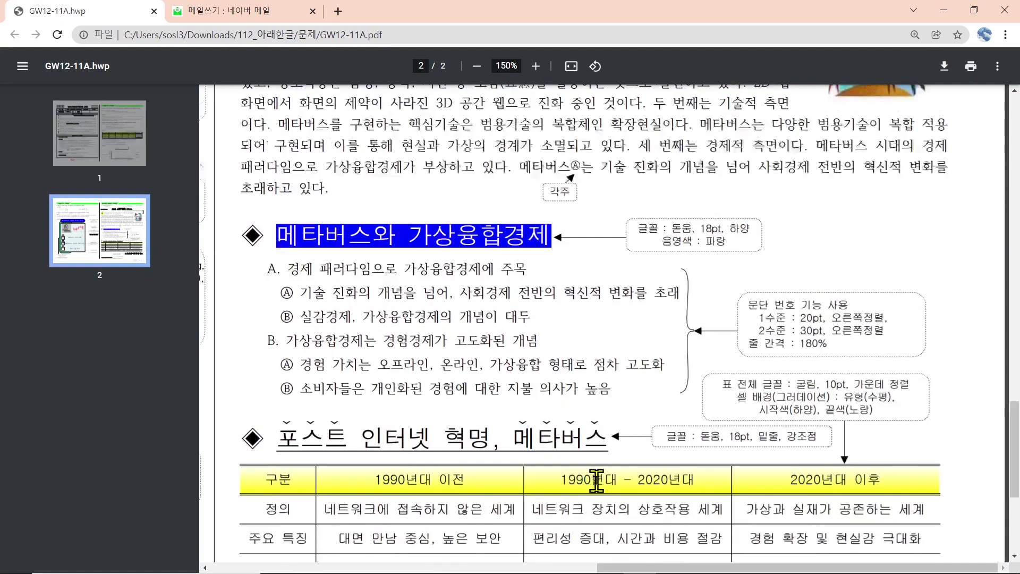
- Return to the Hangul document and locate 메타버스는 in the second body paragraph's last sentence, comparing it with the exam PDF
{"action": "key", "text": "alt+Tab"}
{"action": "left_click", "coordinate": [683, 405]}
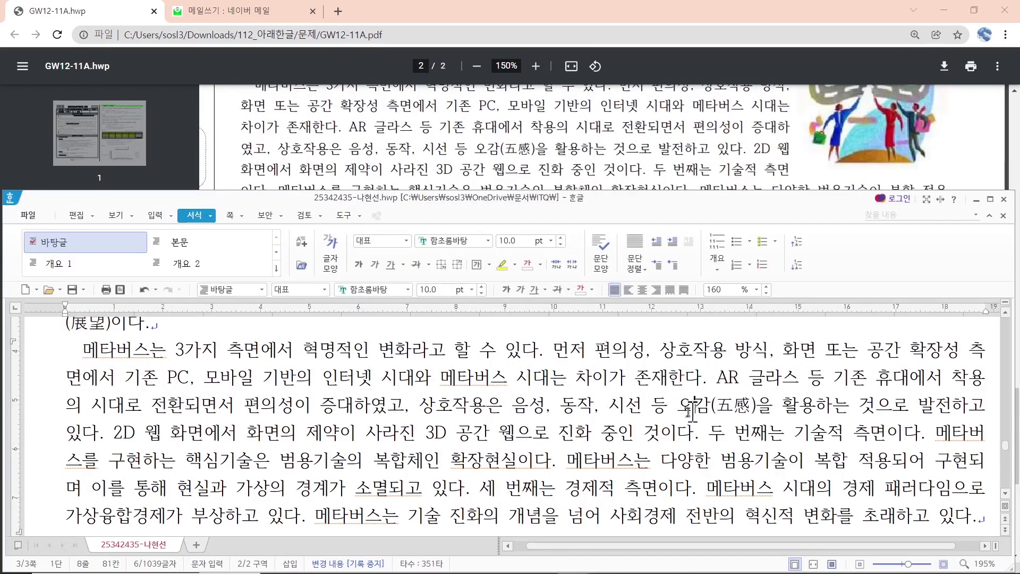
{"action": "scroll", "coordinate": [581, 451], "scroll_direction": "down", "scroll_amount": 3}
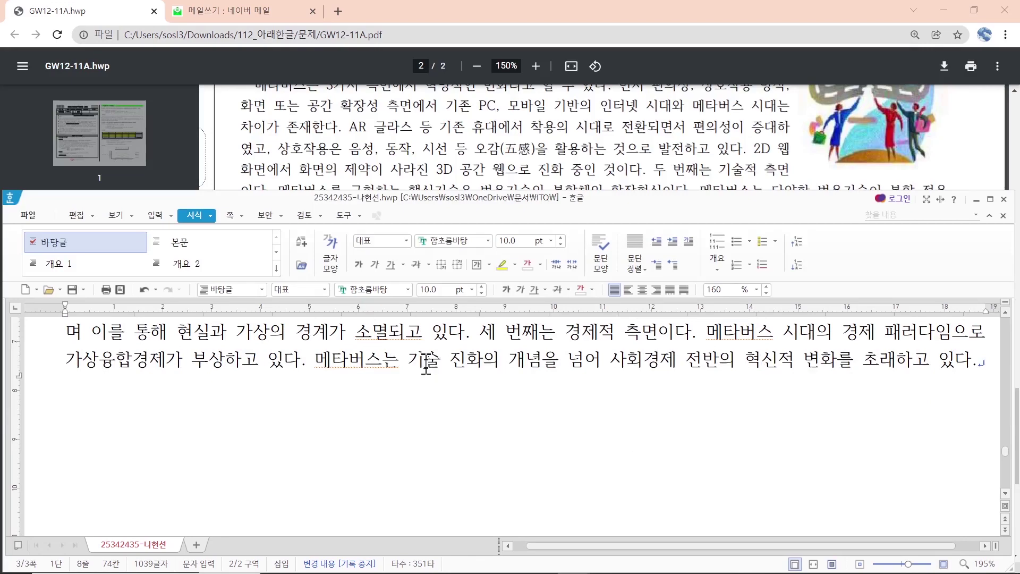
{"action": "left_click", "coordinate": [568, 139]}
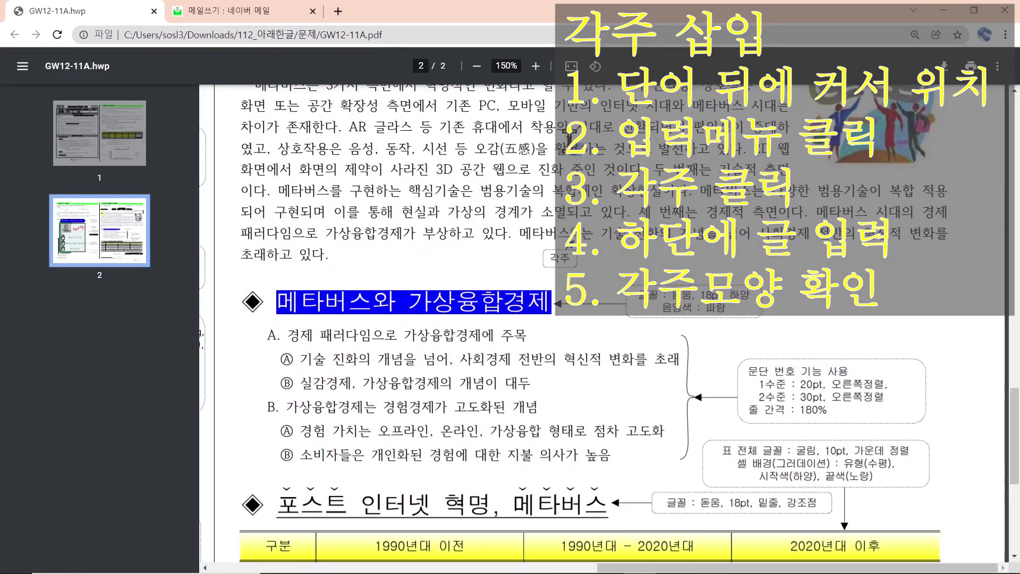